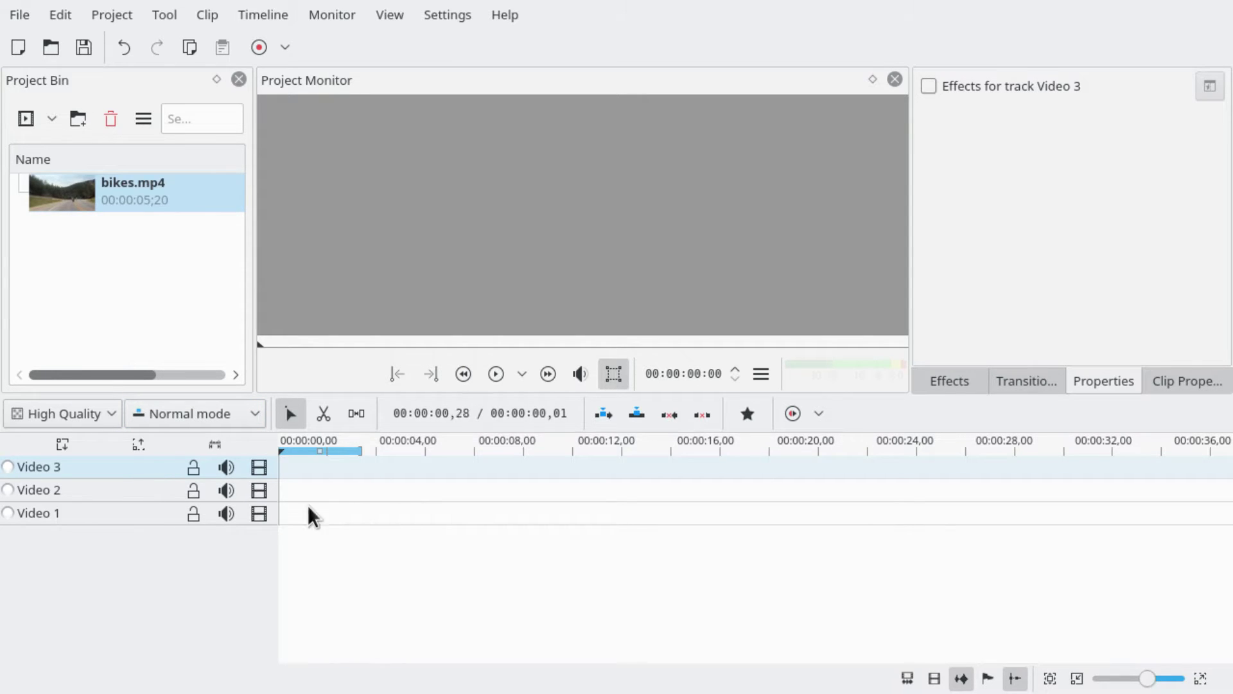
click(146, 449)
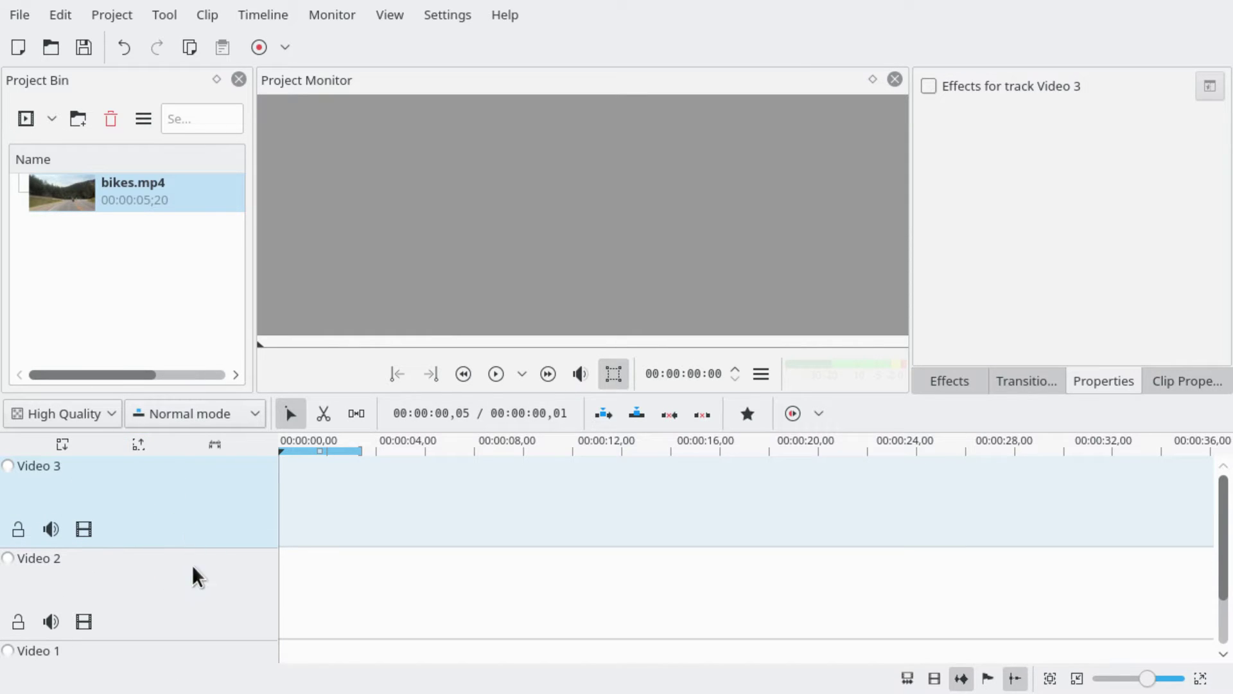
click(69, 443)
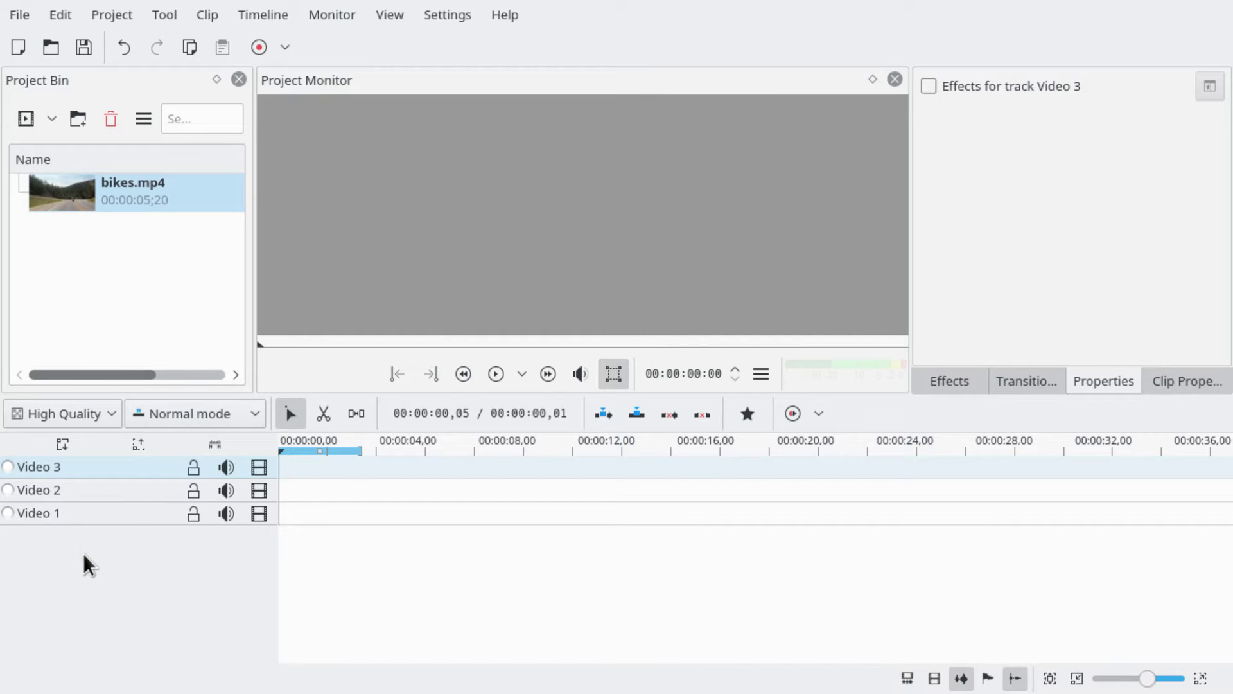
Insert six more video tracks above Video 3, one on top of the other, and enlarge the timeline area to fit them
right_click(130, 478)
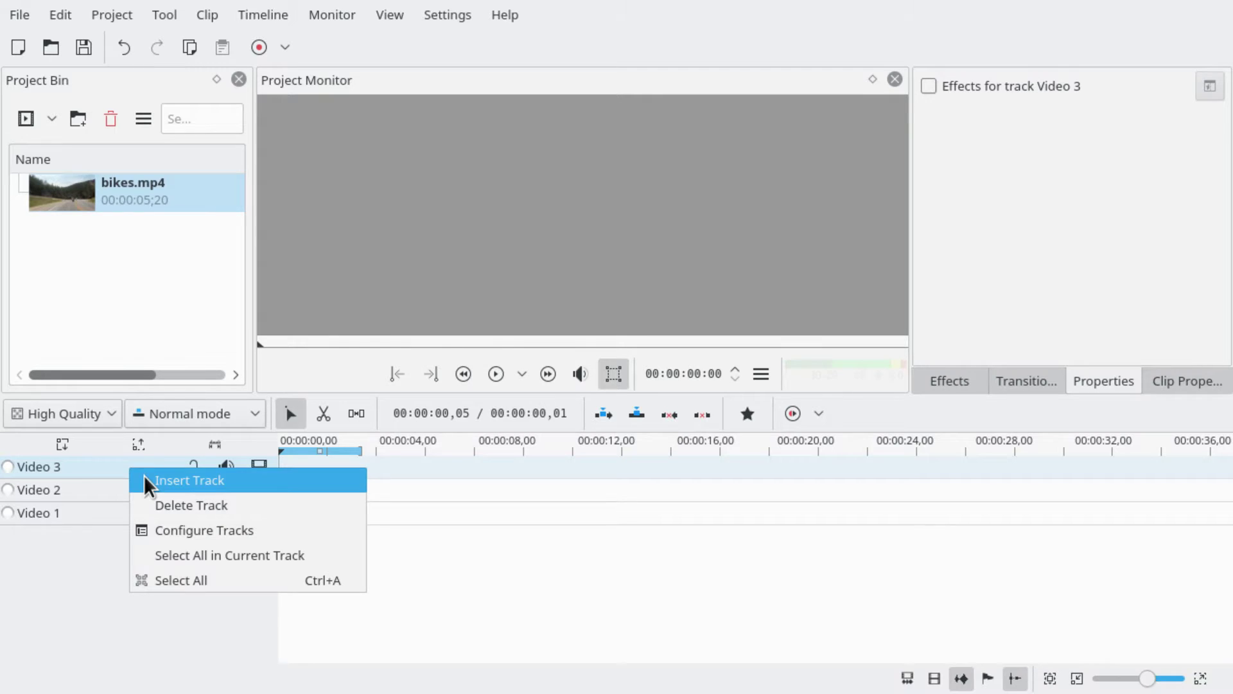
click(146, 481)
click(679, 382)
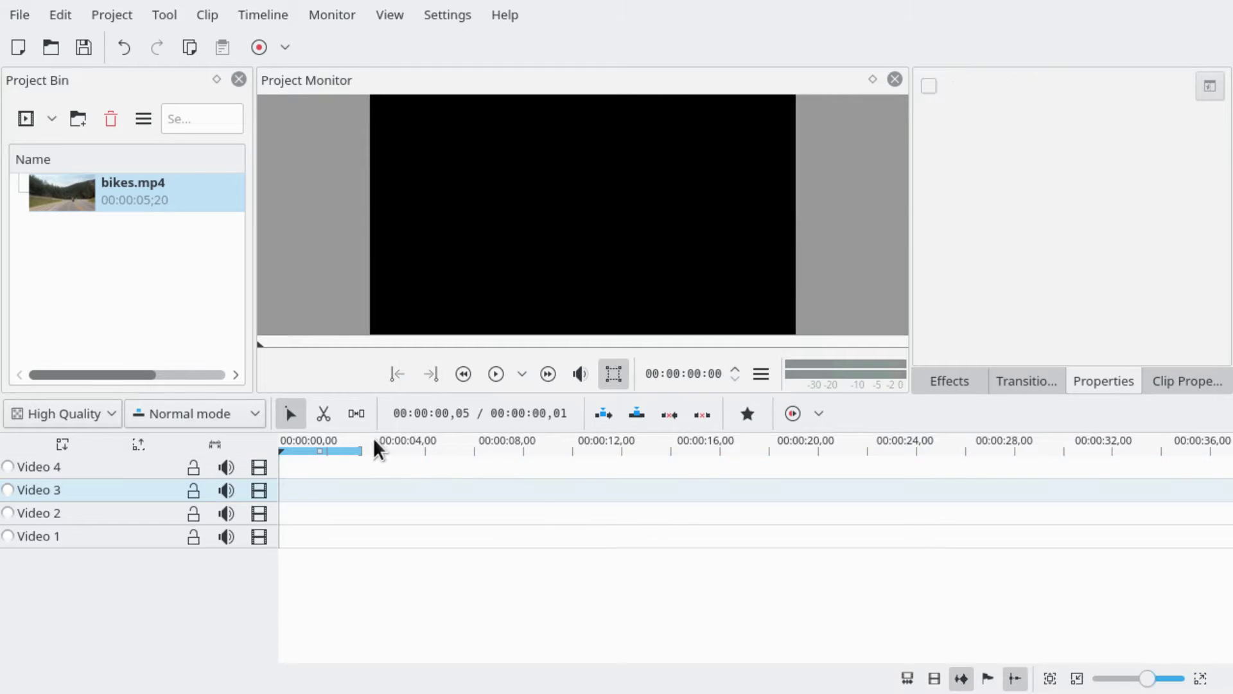
right_click(147, 475)
click(153, 482)
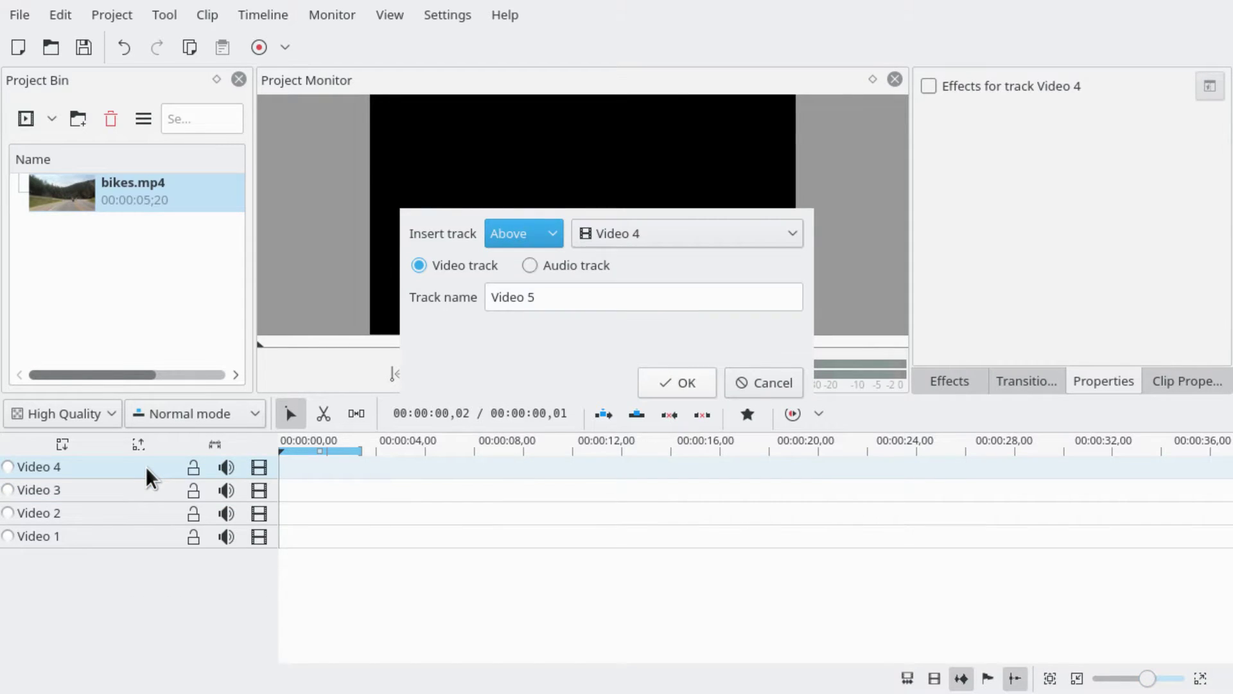
key(Return)
right_click(152, 473)
click(156, 482)
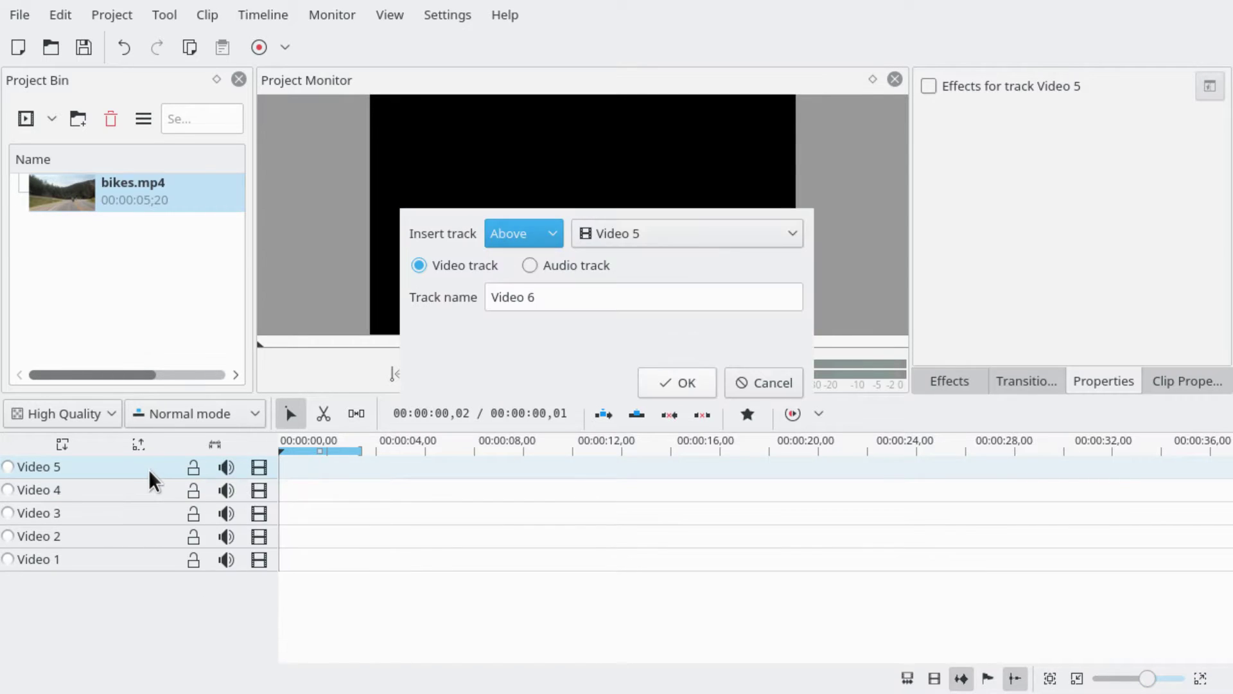
key(Return)
right_click(152, 473)
click(156, 482)
key(Return)
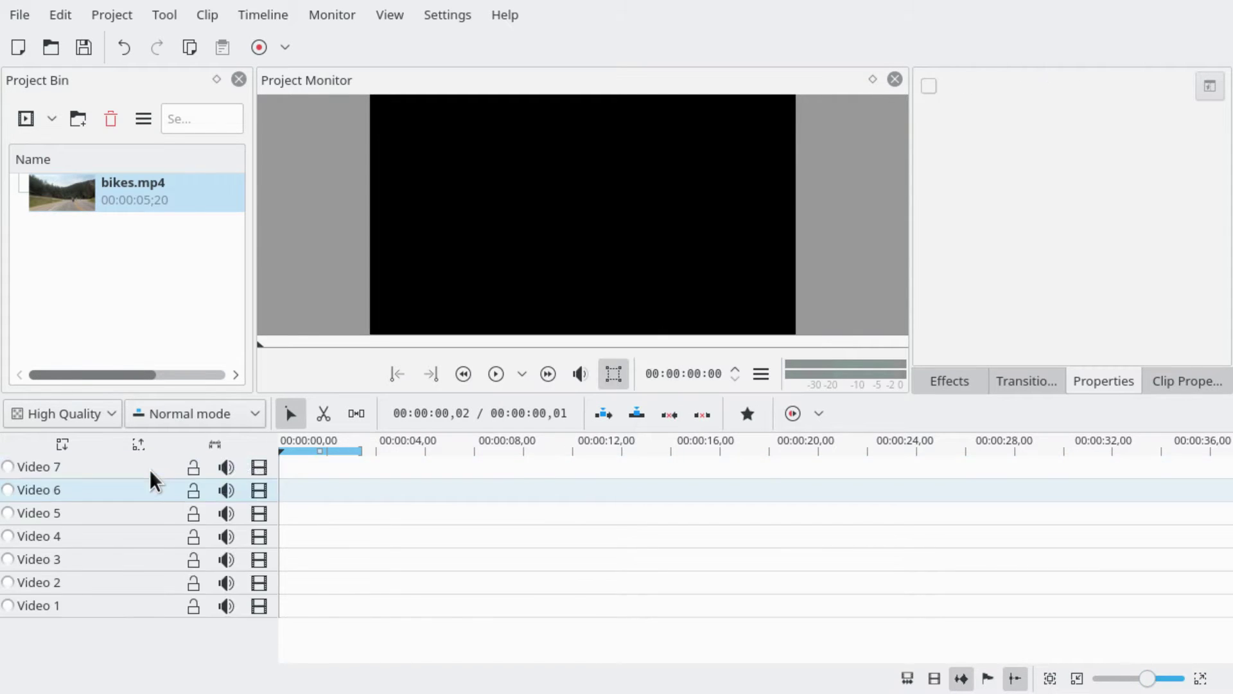
right_click(151, 471)
click(159, 482)
key(Return)
right_click(145, 469)
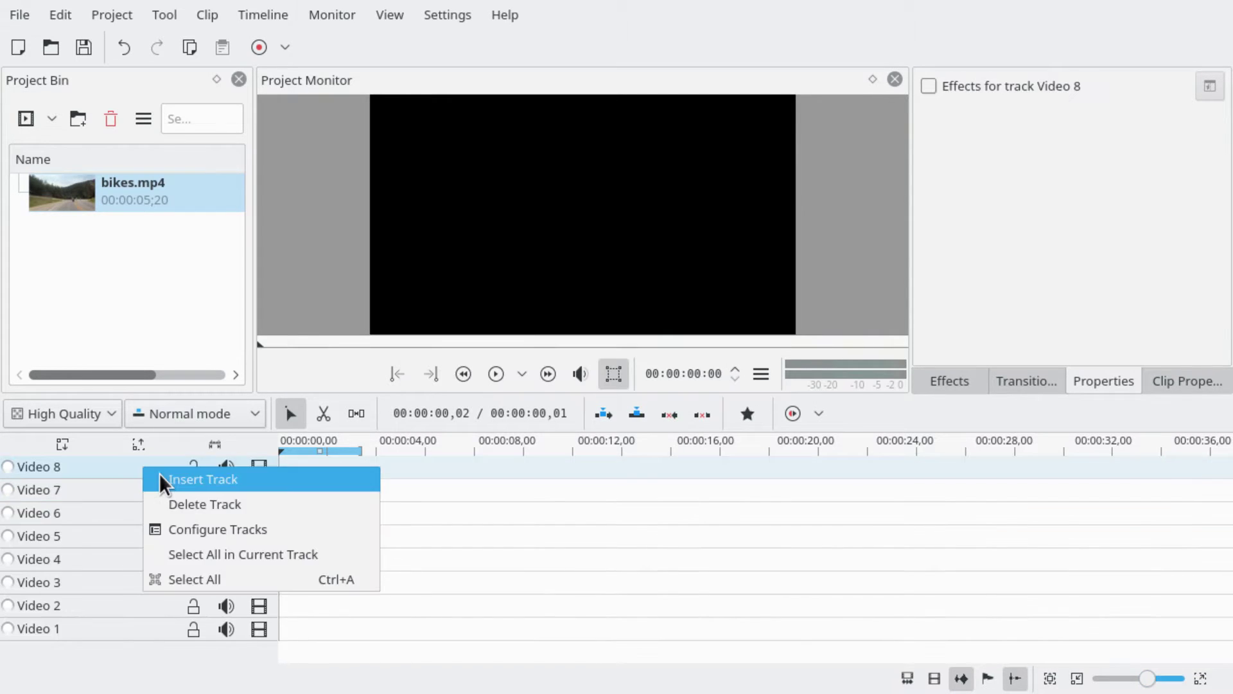
click(164, 482)
key(Return)
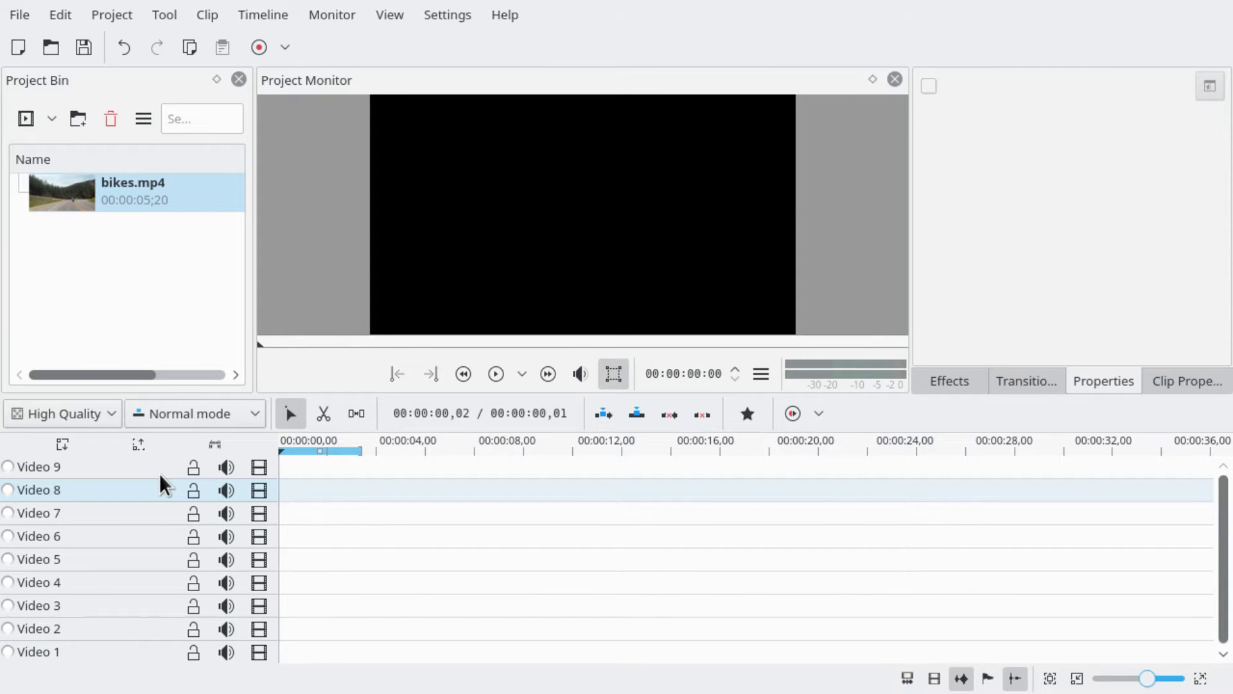
drag(533, 395, 532, 377)
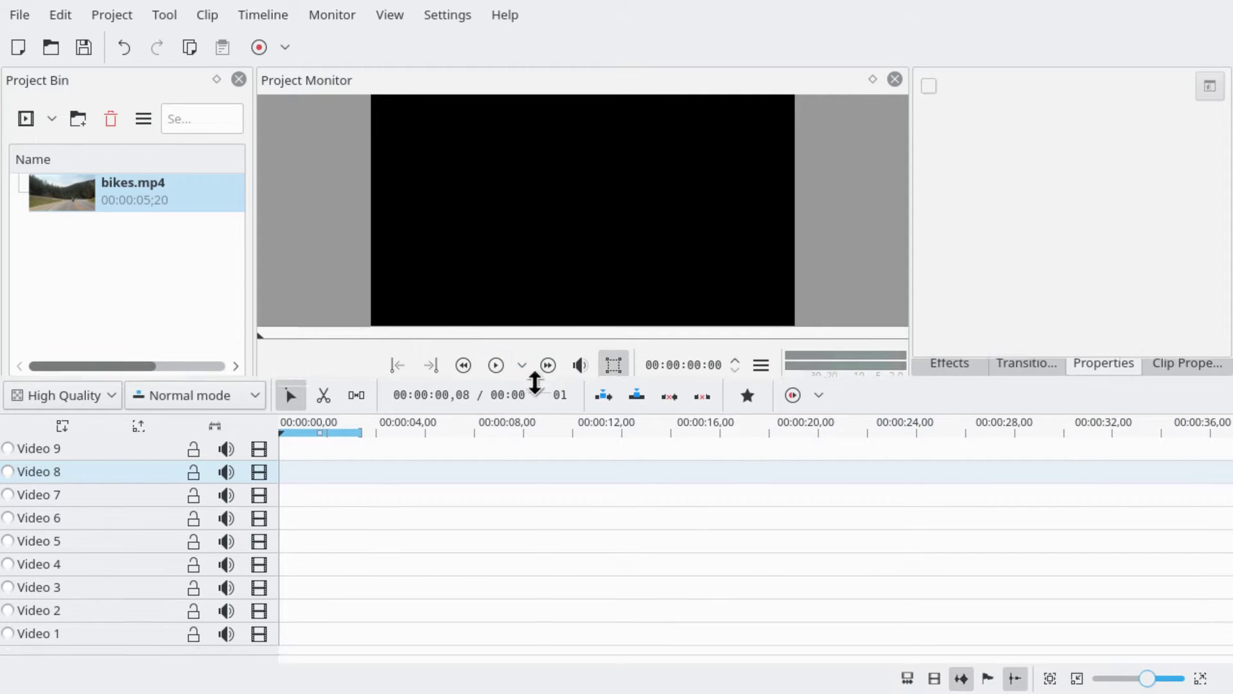
Place the bikes.mp4 clip at the very start of the Video 1 track, at single-frame precision
scroll(321, 546, up, 5)
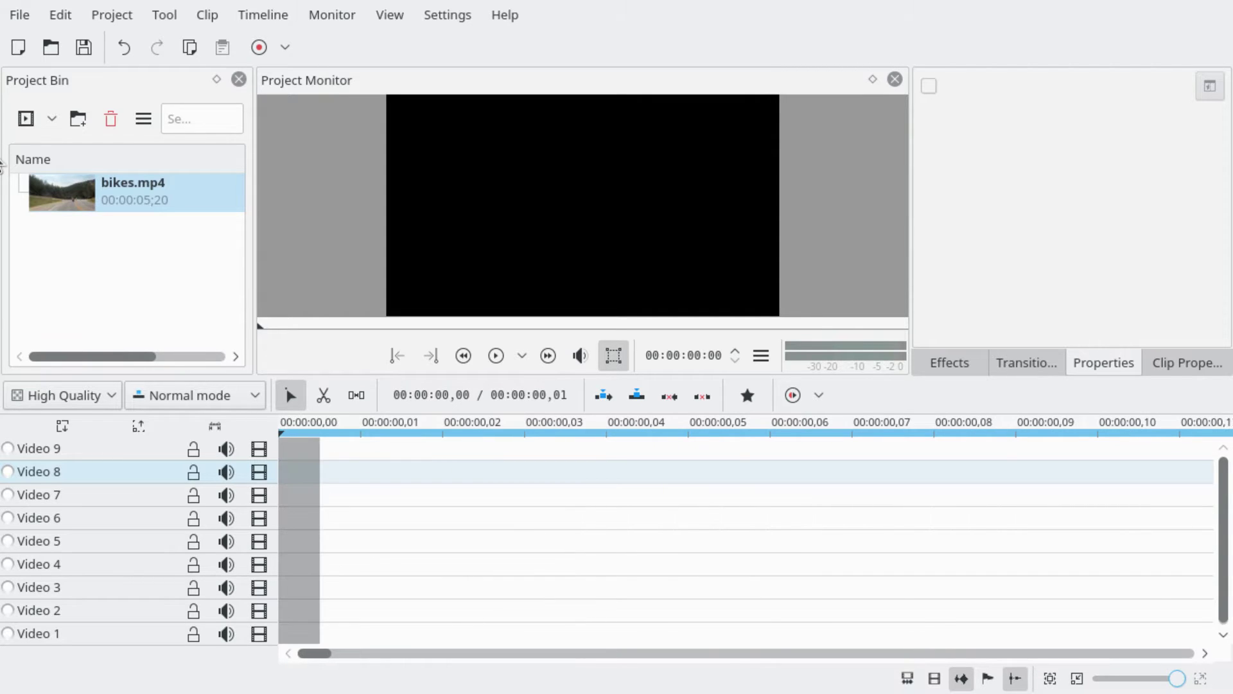
drag(144, 198, 391, 624)
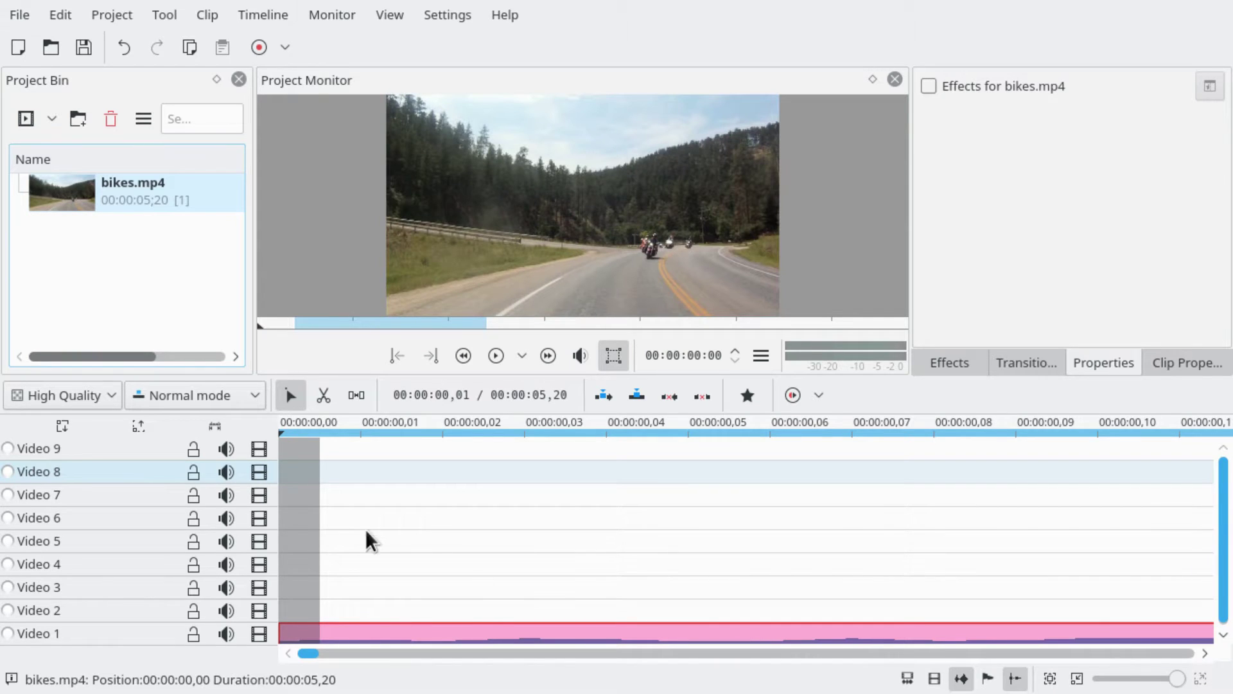
click(330, 542)
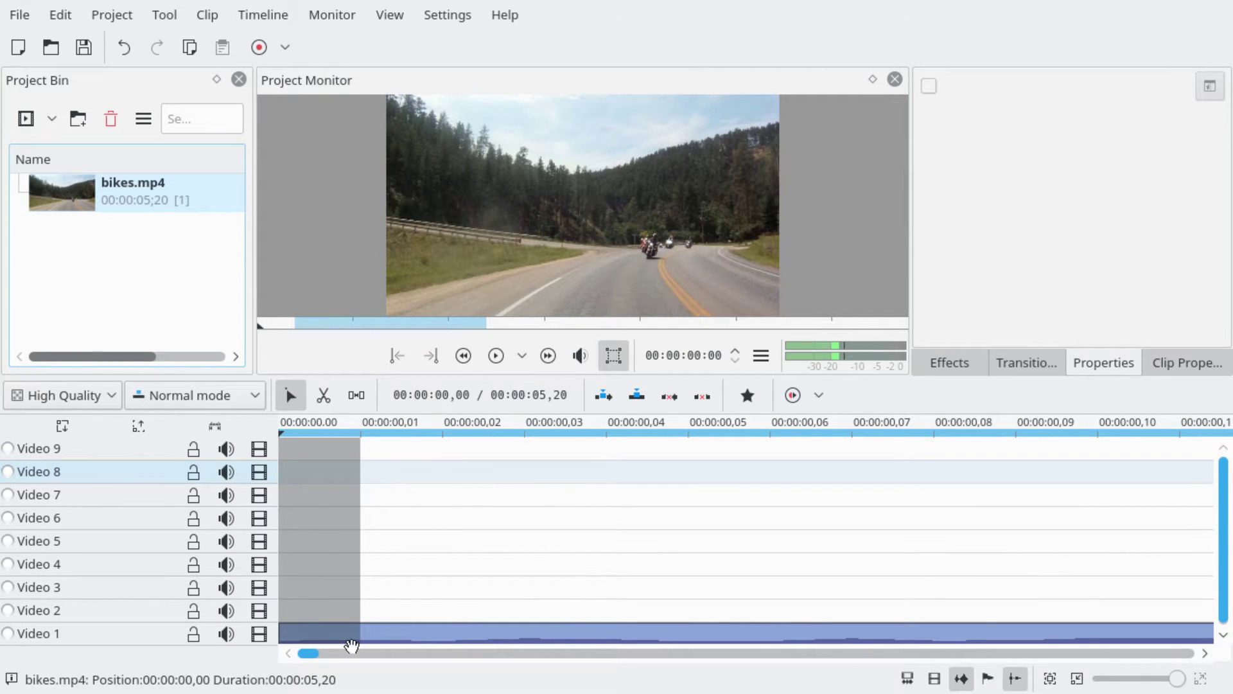
Copy the bikes.mp4 clip from Video 1 and paste it onto Video 2, starting at frame 00:00:00,01
click(352, 637)
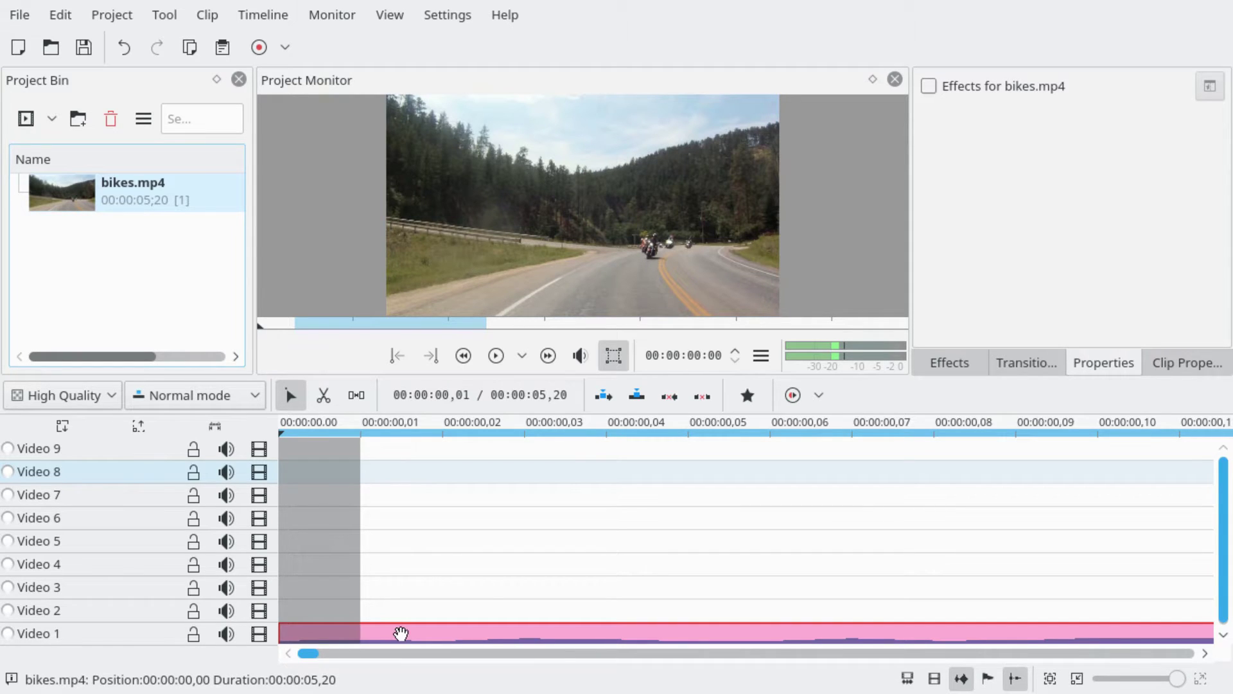
click(388, 605)
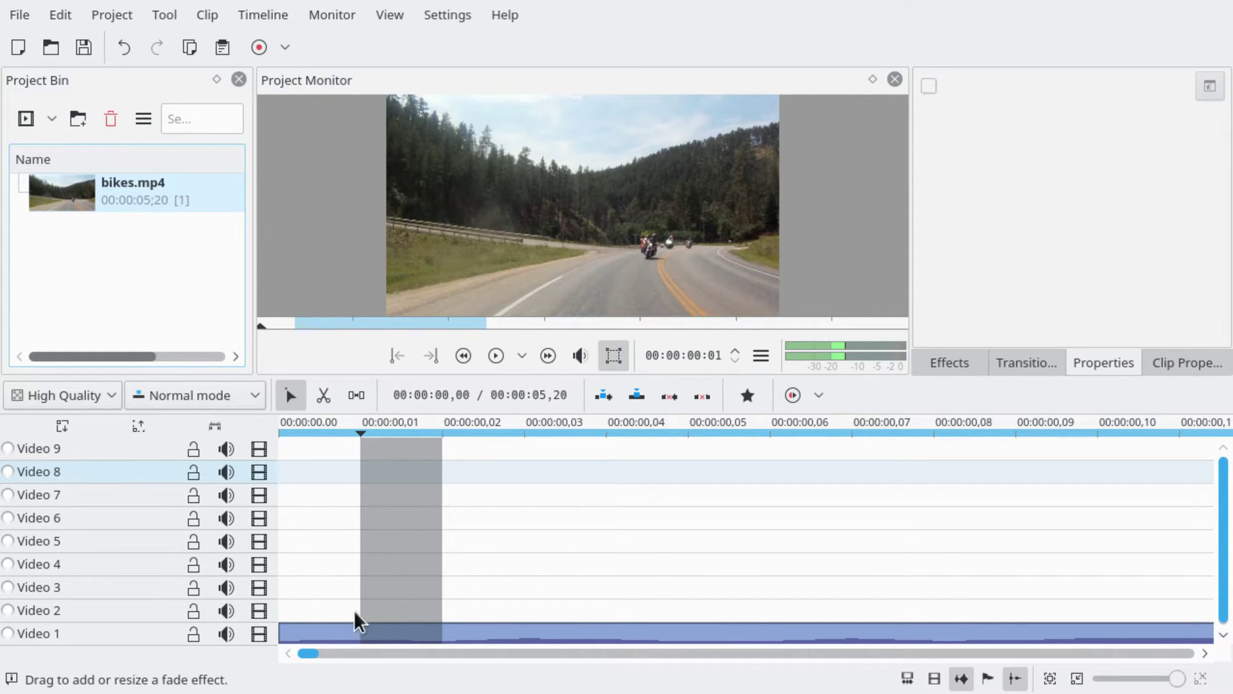
key(ctrl+v)
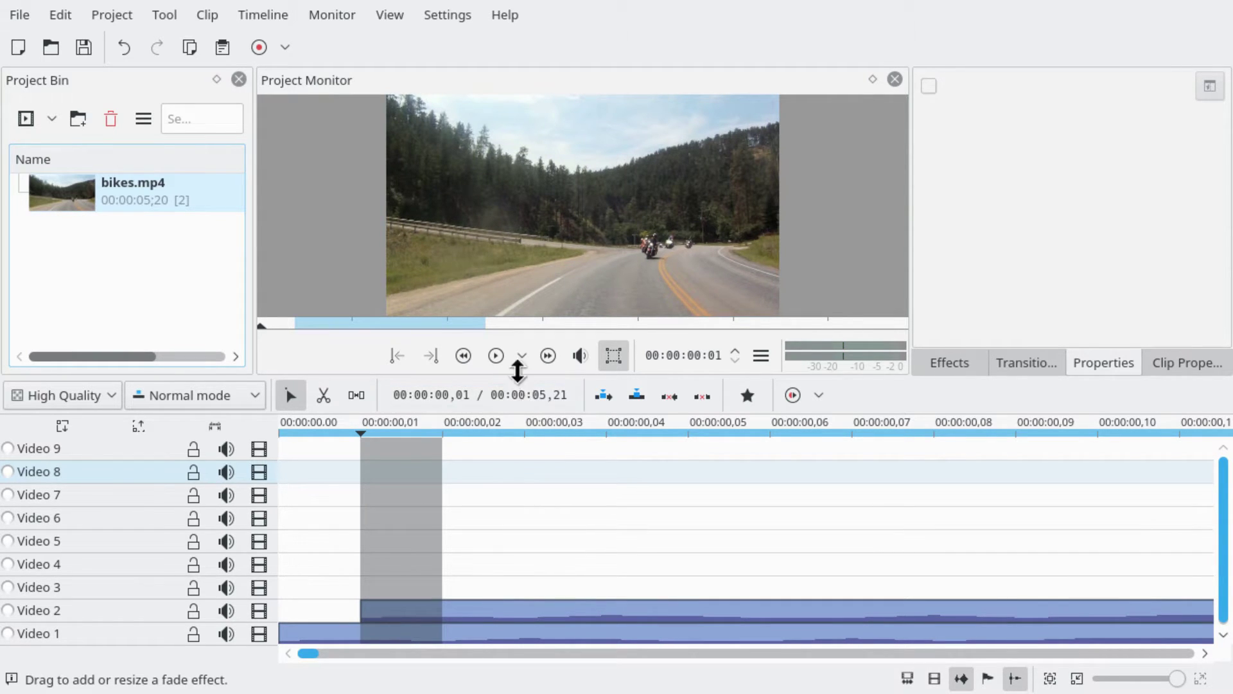
Make more room for the timeline, add a Dissolve transition between the Video 2 and Video 1 clips, and select it
drag(518, 367, 559, 272)
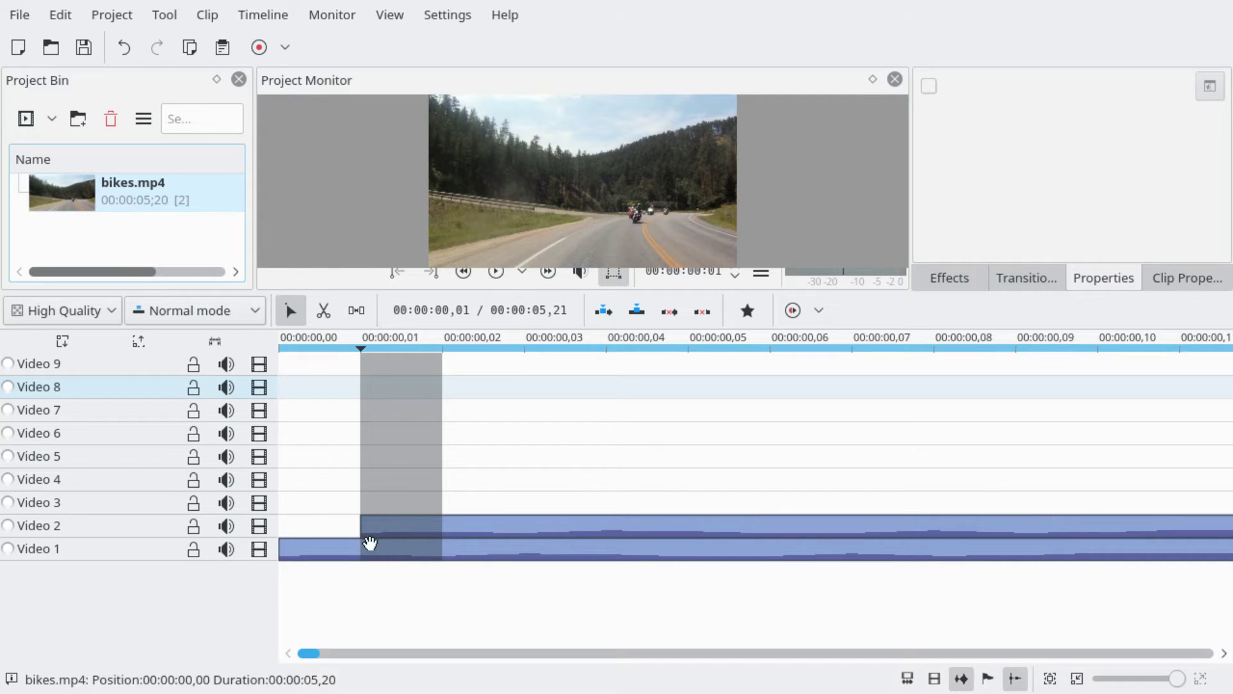
click(360, 538)
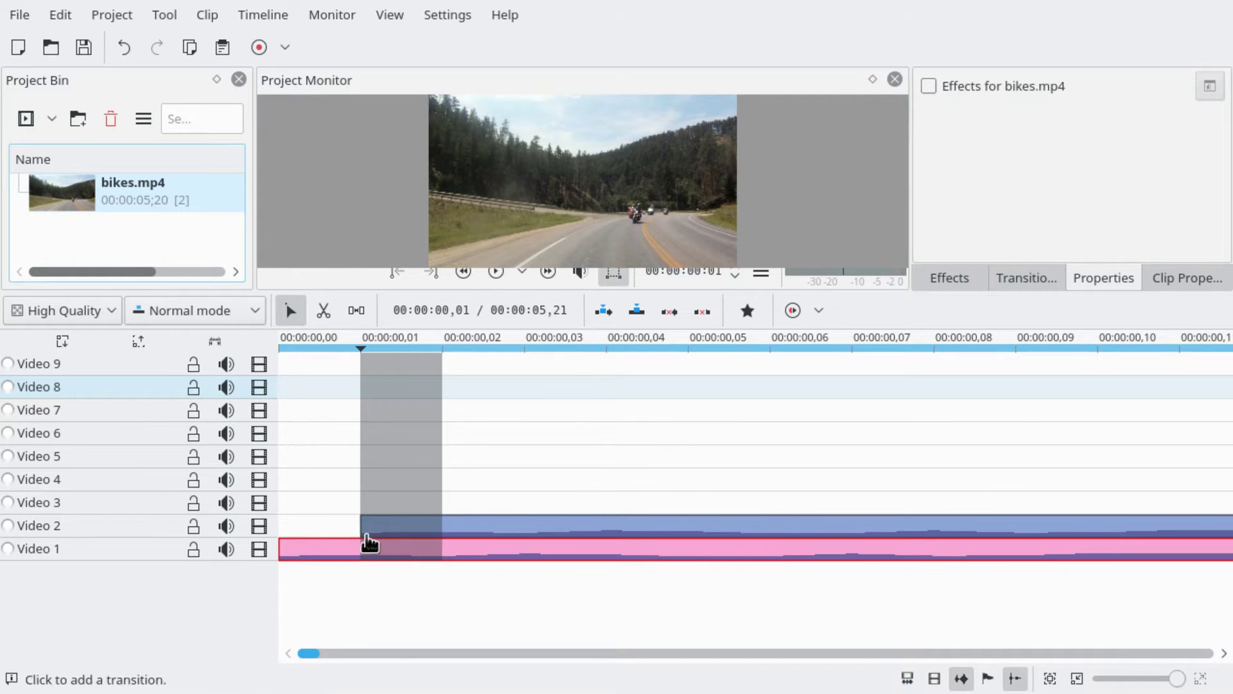
click(369, 543)
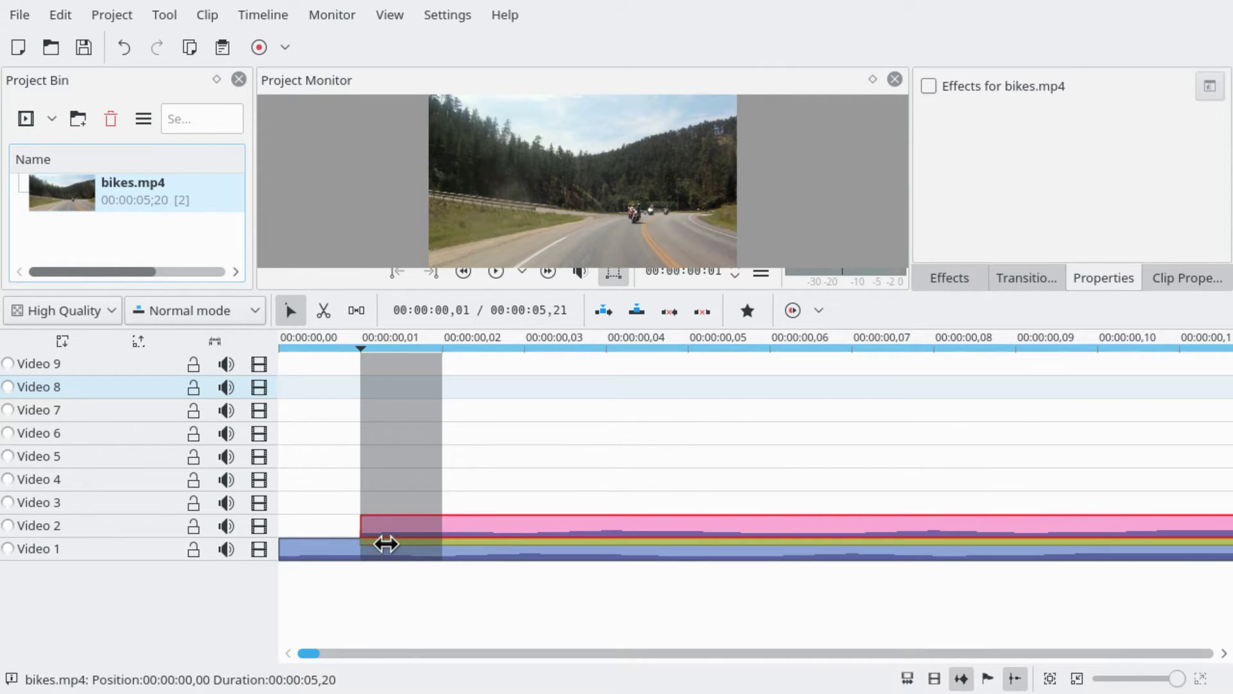
click(386, 541)
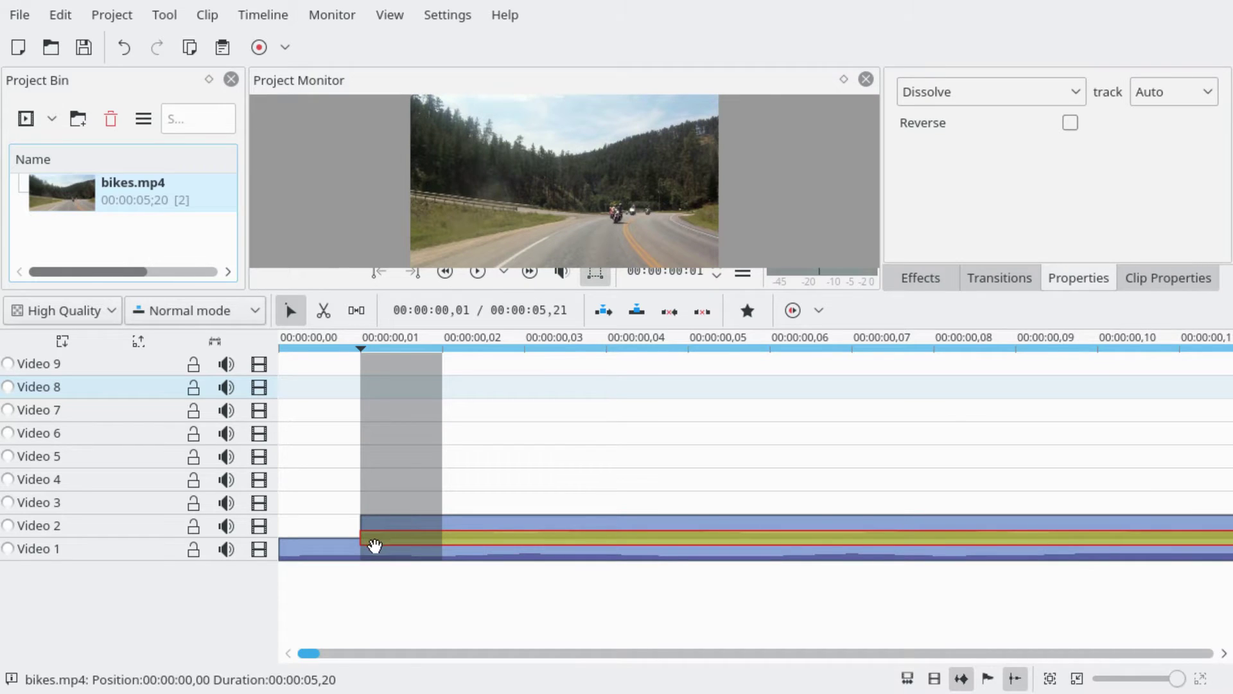
scroll(375, 545, down, 5)
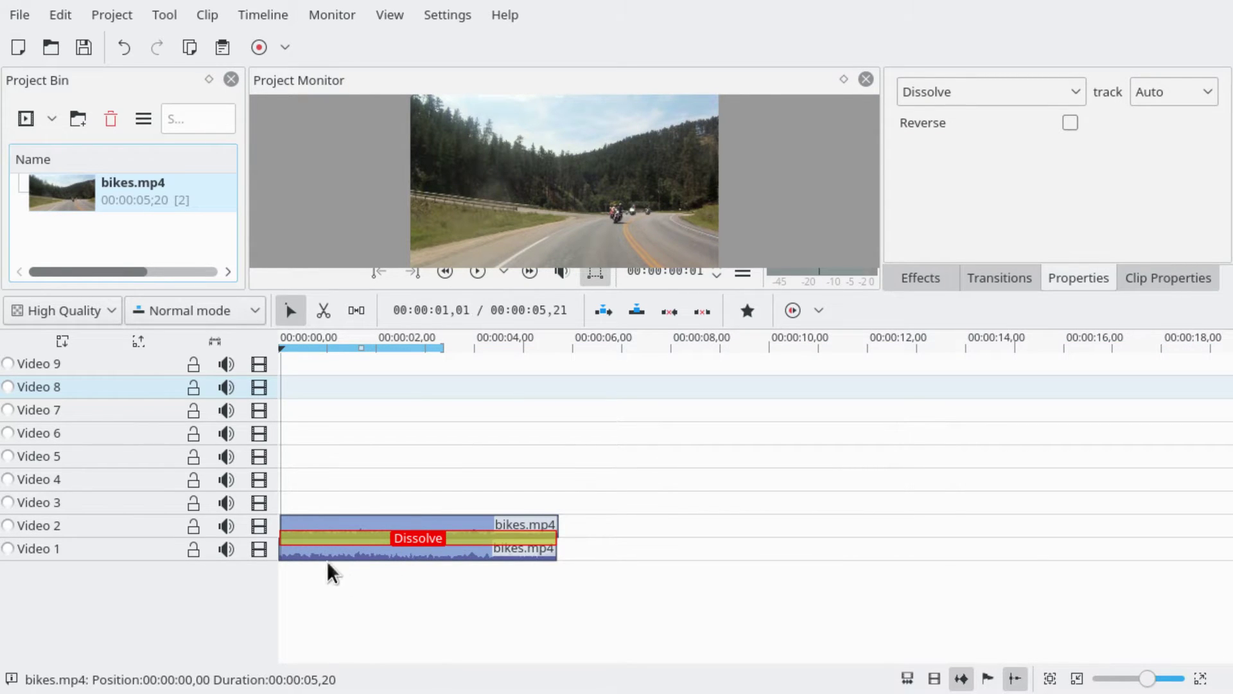
scroll(305, 549, up, 6)
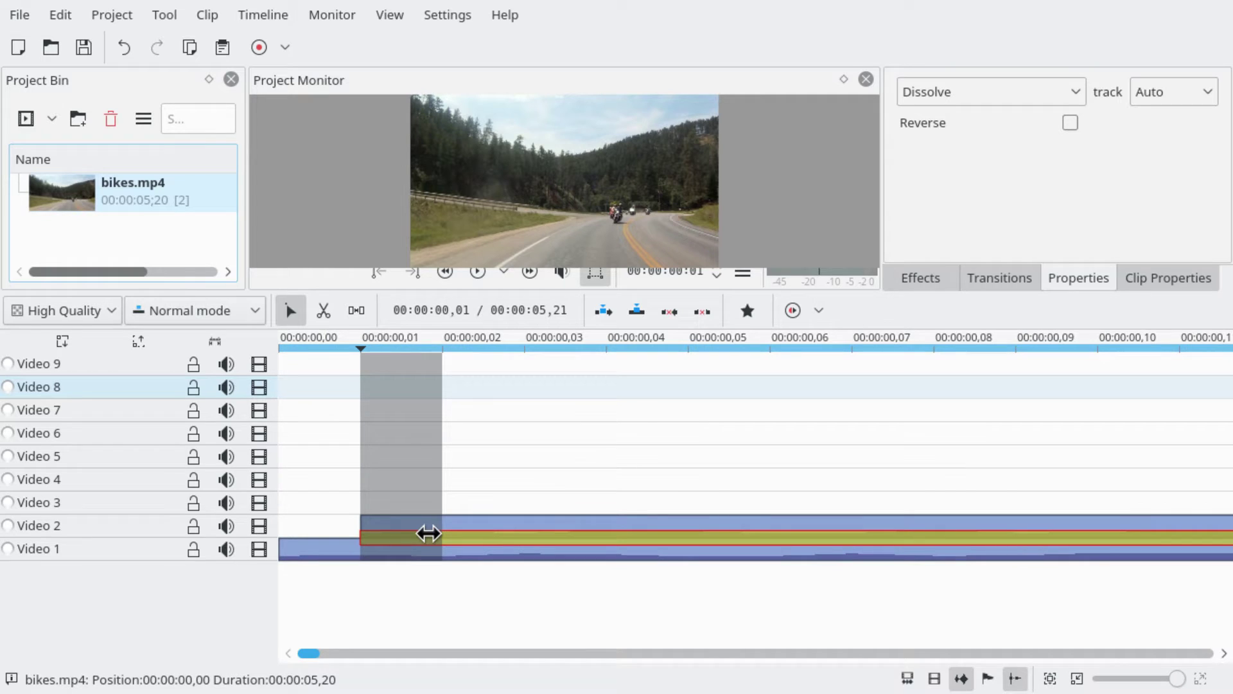
Try the darken and lighten types on the selected transition
click(1014, 101)
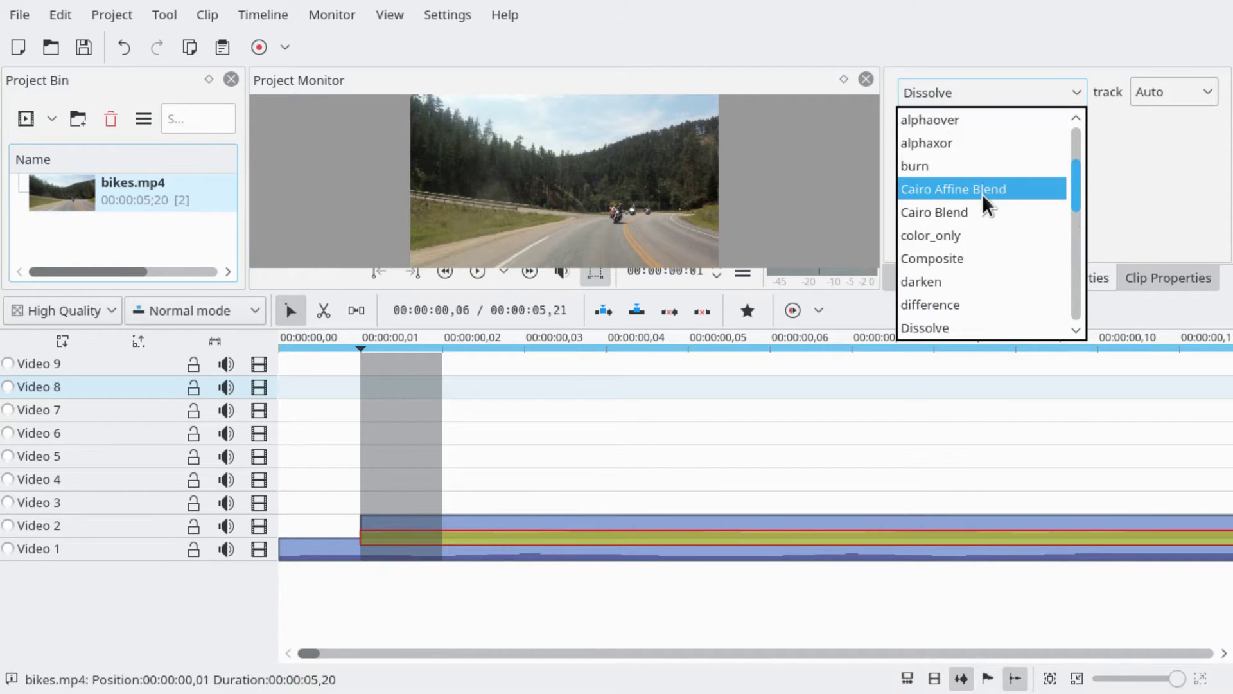
click(953, 293)
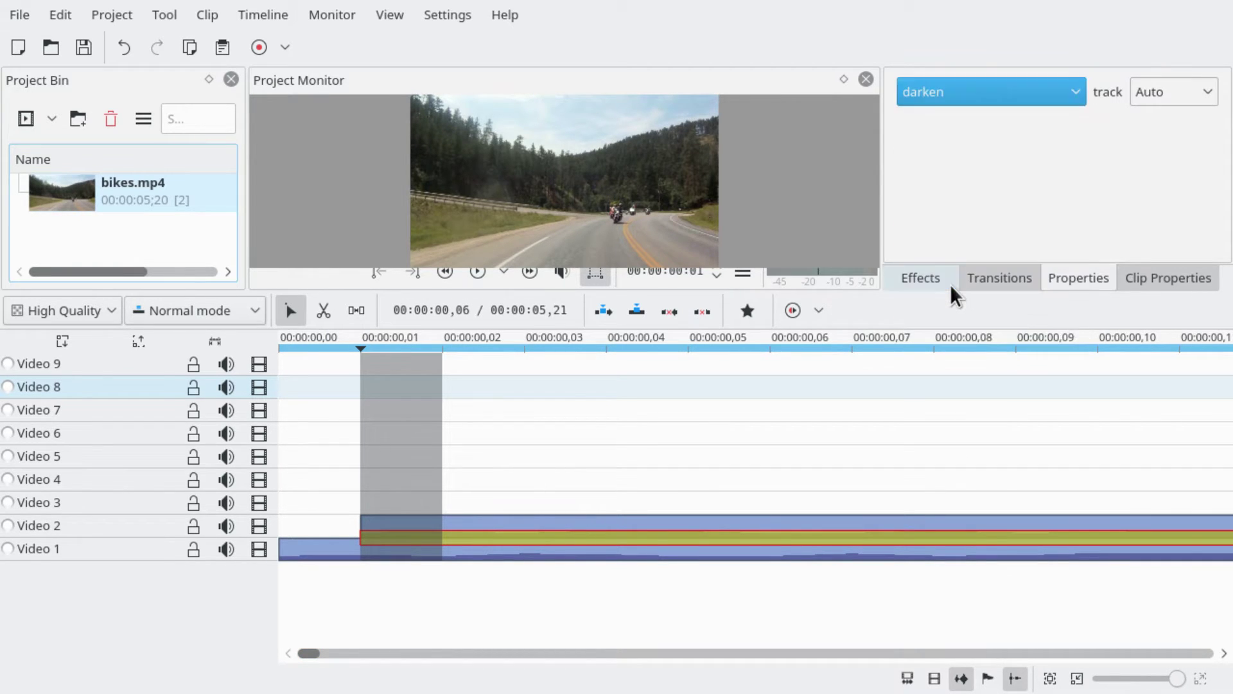
click(1019, 102)
scroll(969, 257, down, 3)
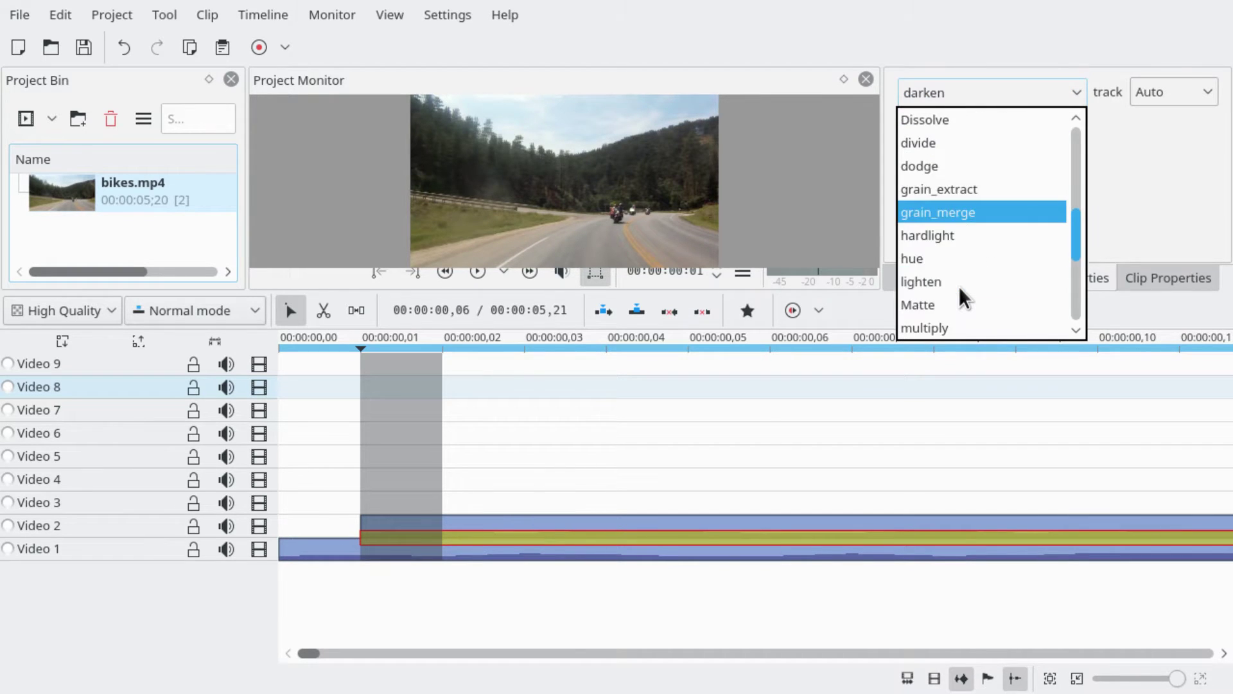
click(961, 289)
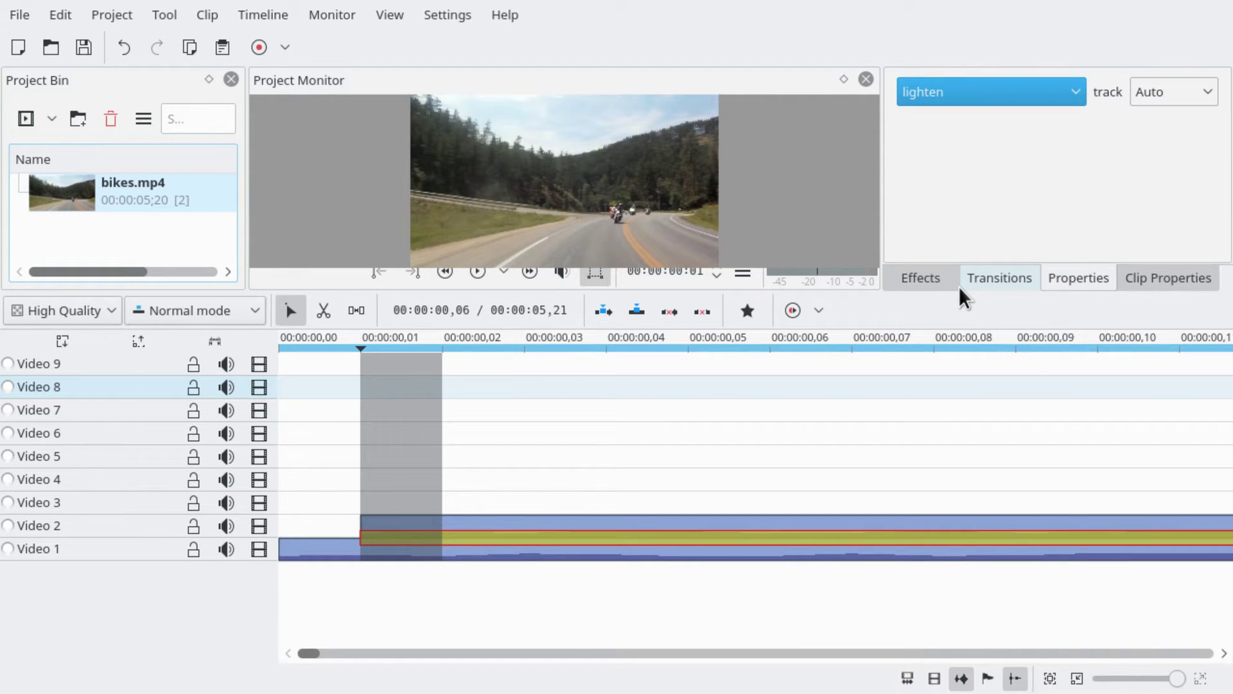
Look through the available transition types and set the selected transition to darken
click(976, 104)
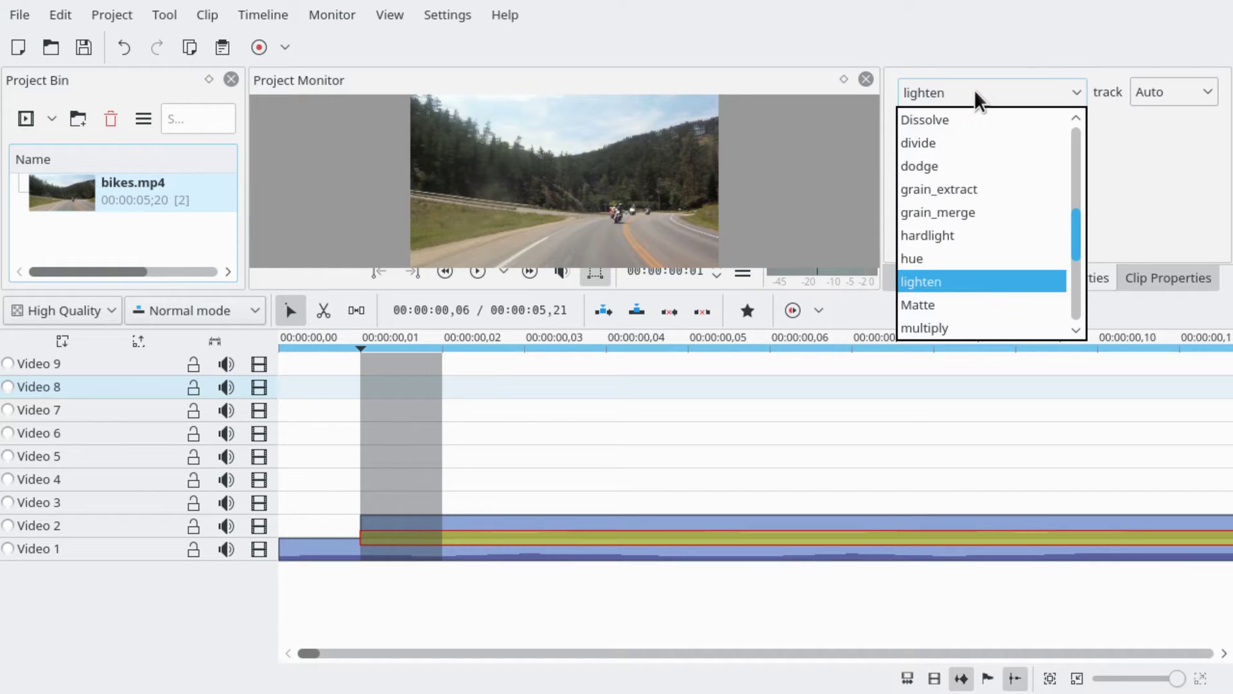
scroll(983, 243, up, 4)
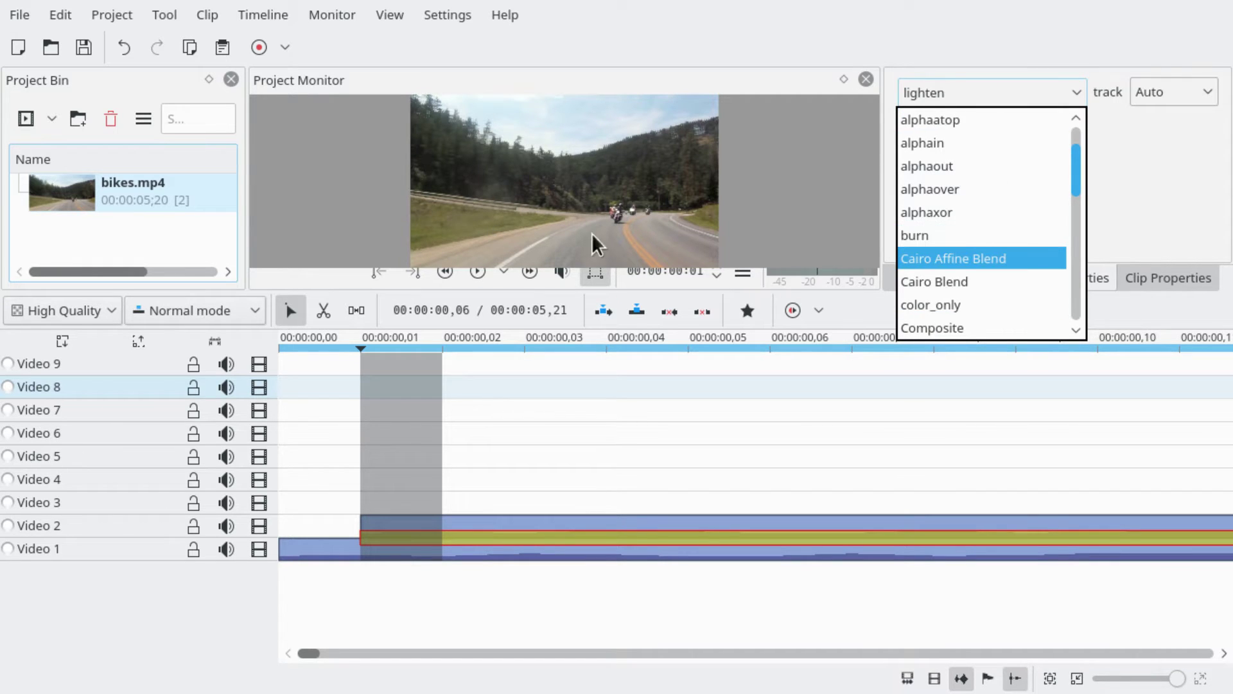
scroll(1007, 243, down, 1)
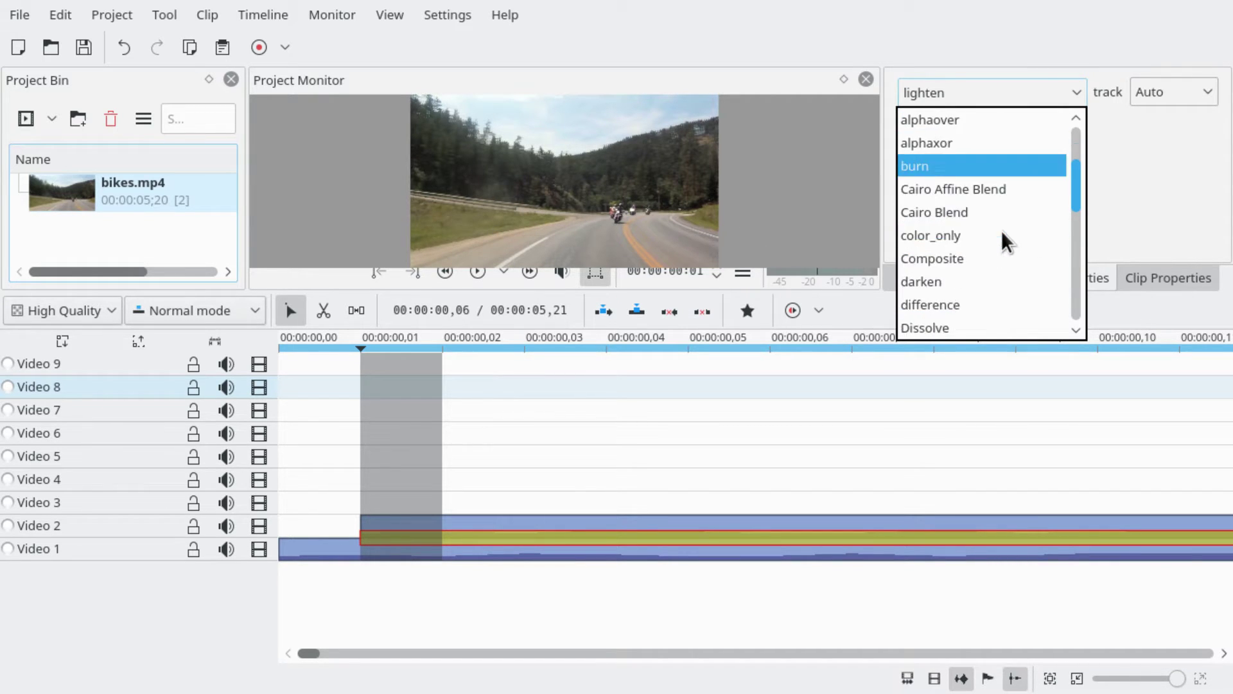
scroll(957, 240, up, 2)
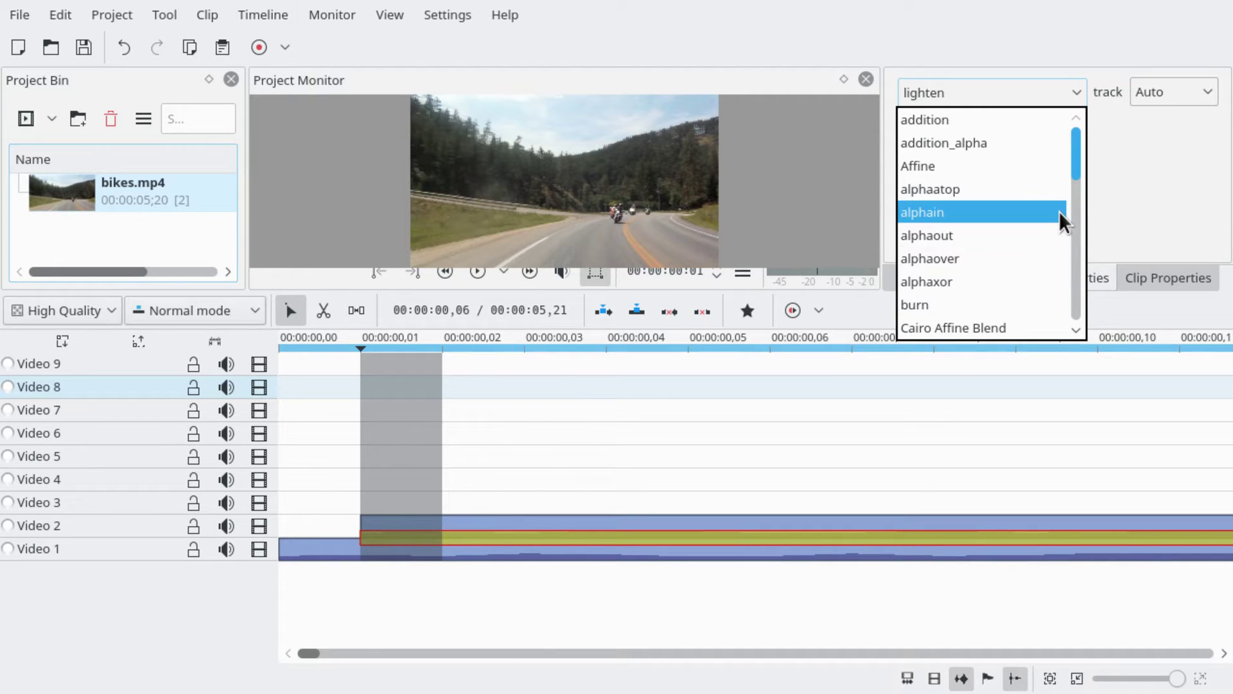
scroll(1037, 206, down, 1)
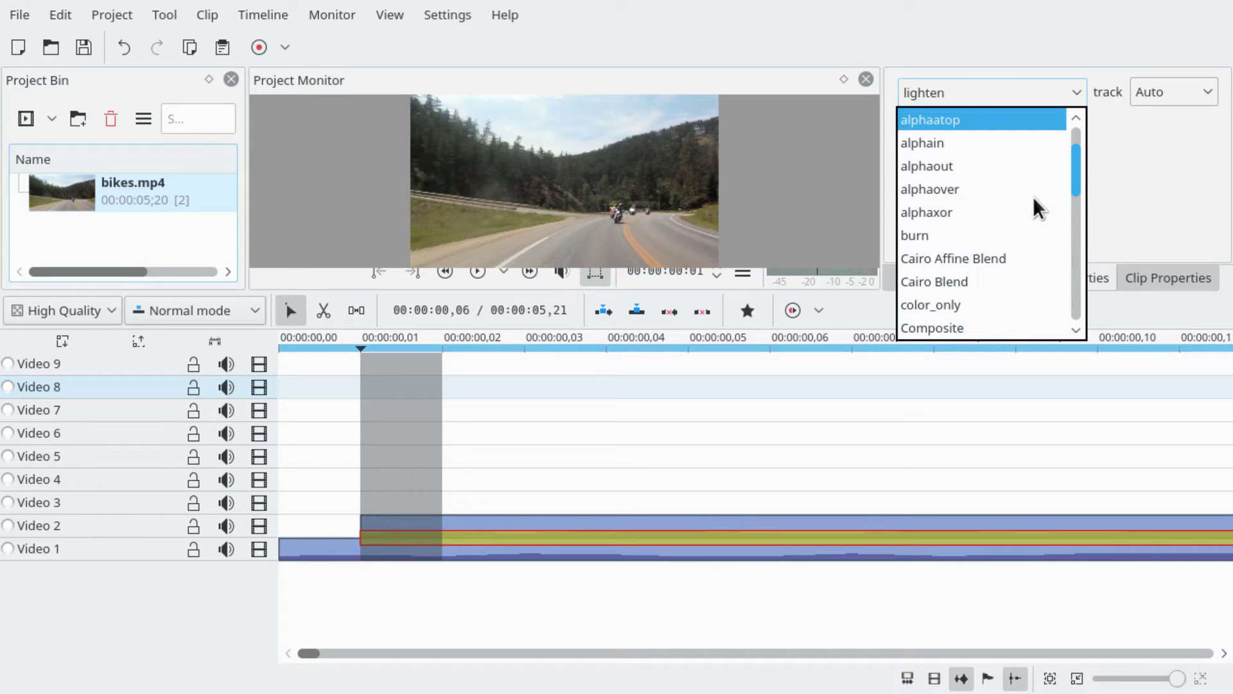
scroll(1015, 226, down, 1)
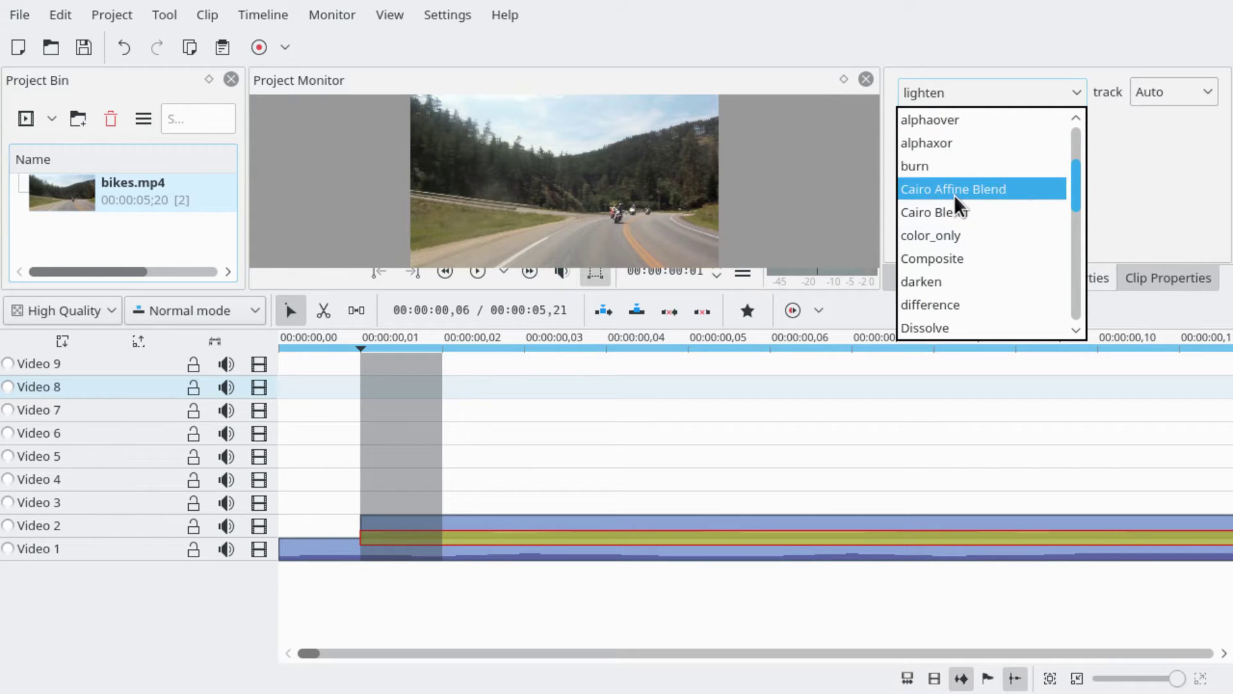
scroll(963, 212, down, 1)
click(967, 212)
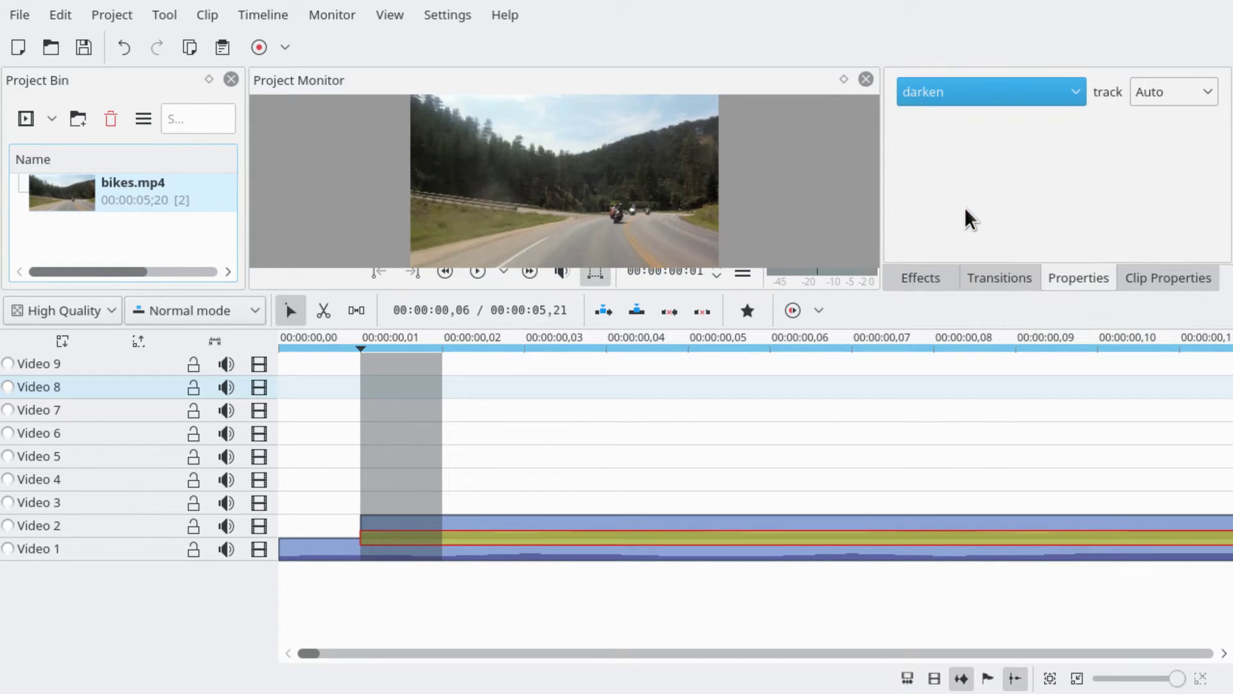
Change the selected transition's type to Cairo Blend
click(906, 100)
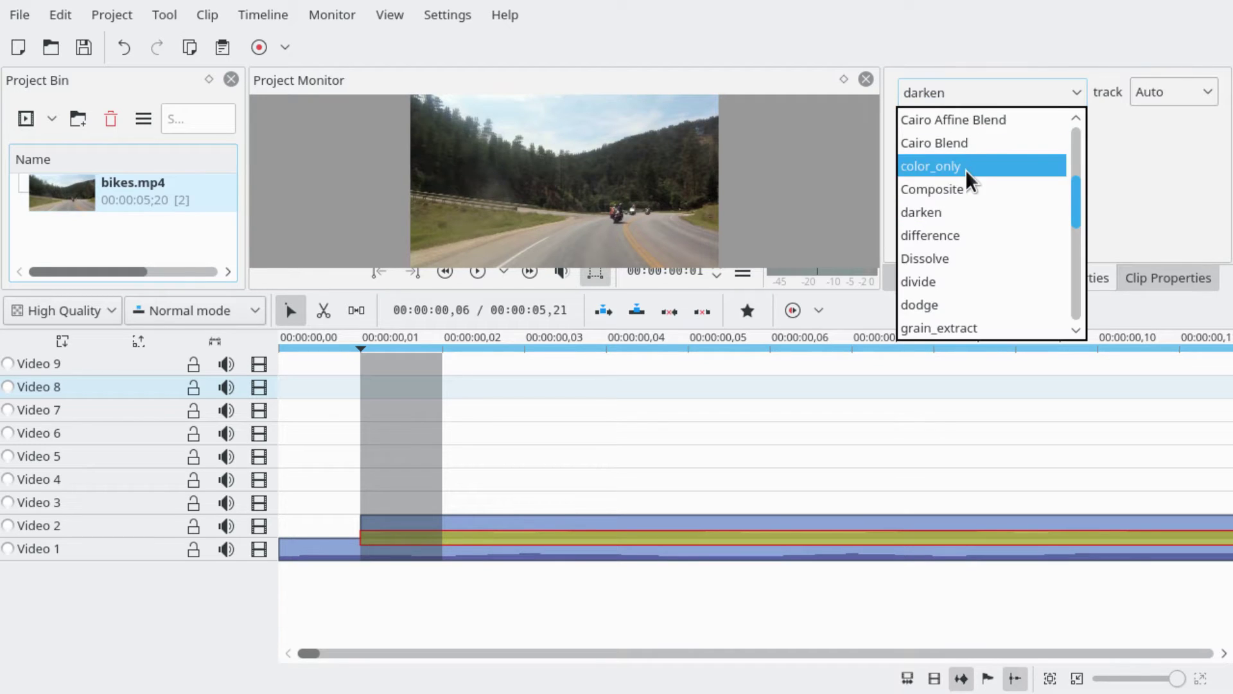
scroll(969, 193, up, 1)
click(968, 210)
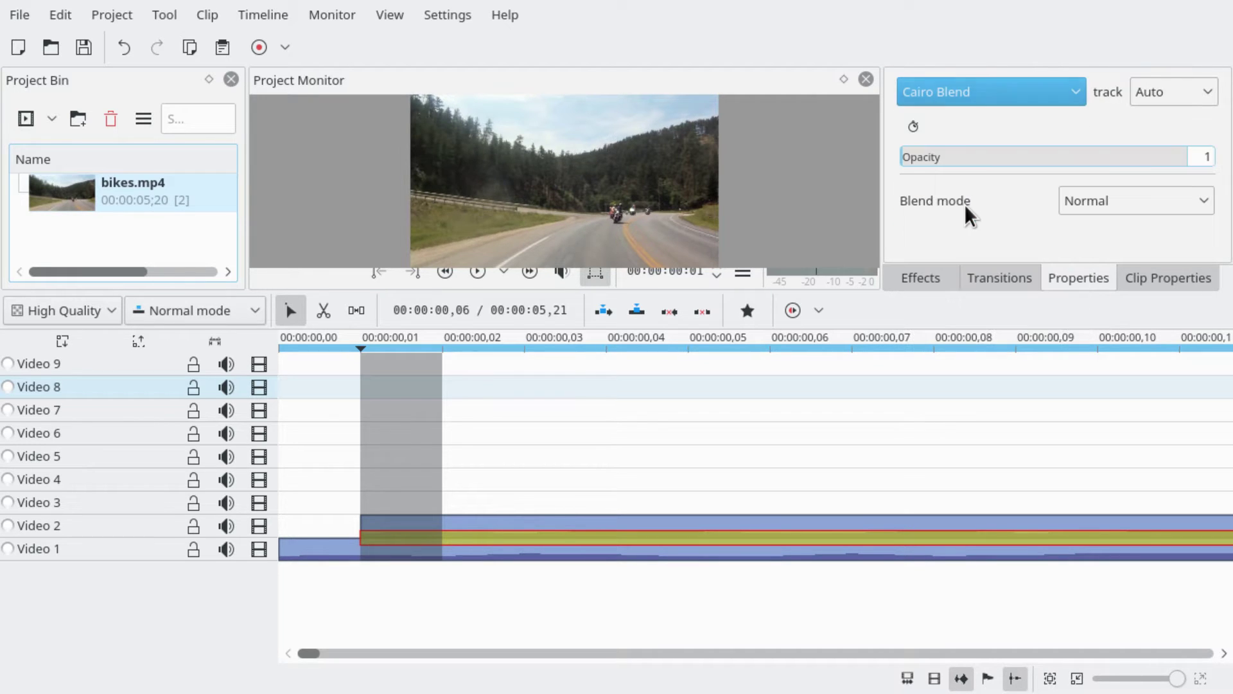
Set the selected Cairo Blend transition's blend mode to Darken and its opacity to 100
click(1085, 203)
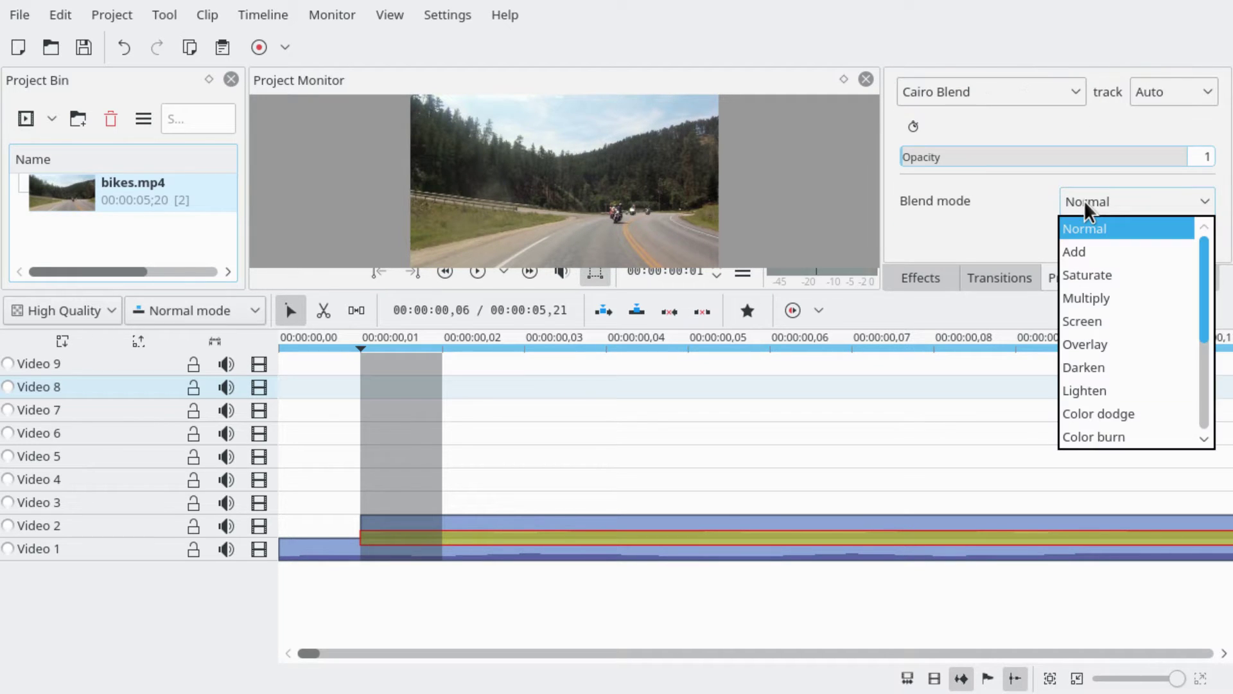
click(1104, 367)
drag(1170, 170, 1189, 164)
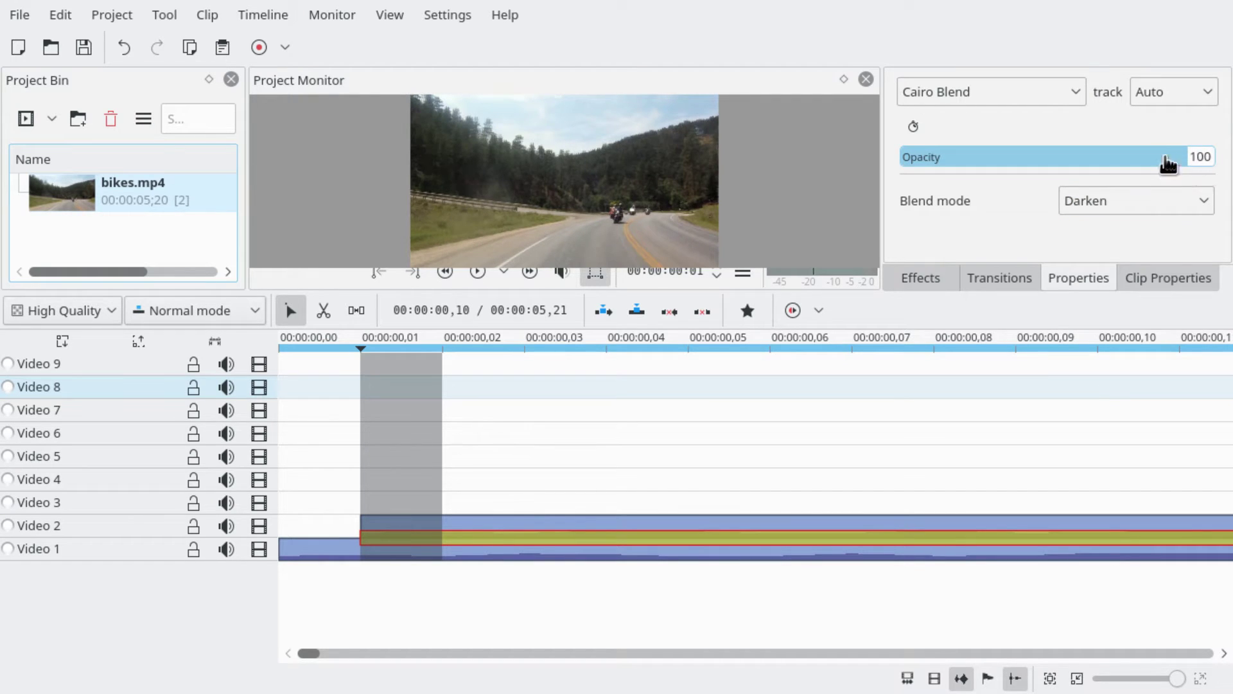
double_click(1205, 159)
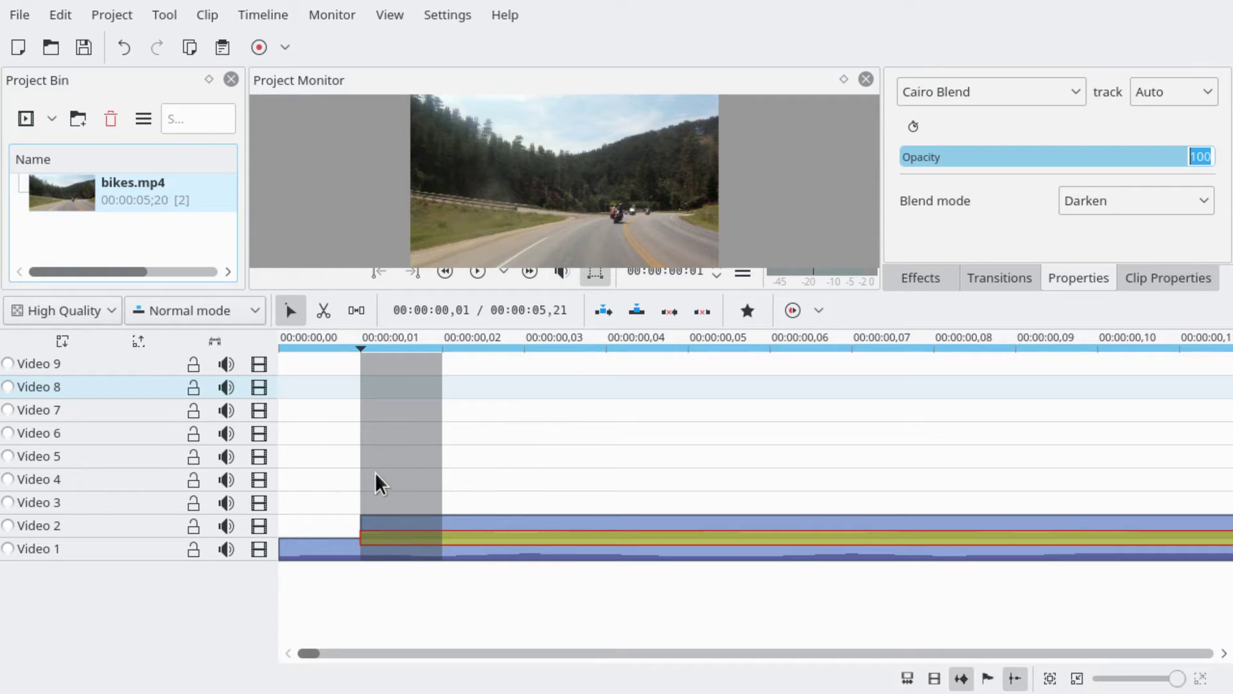
click(339, 501)
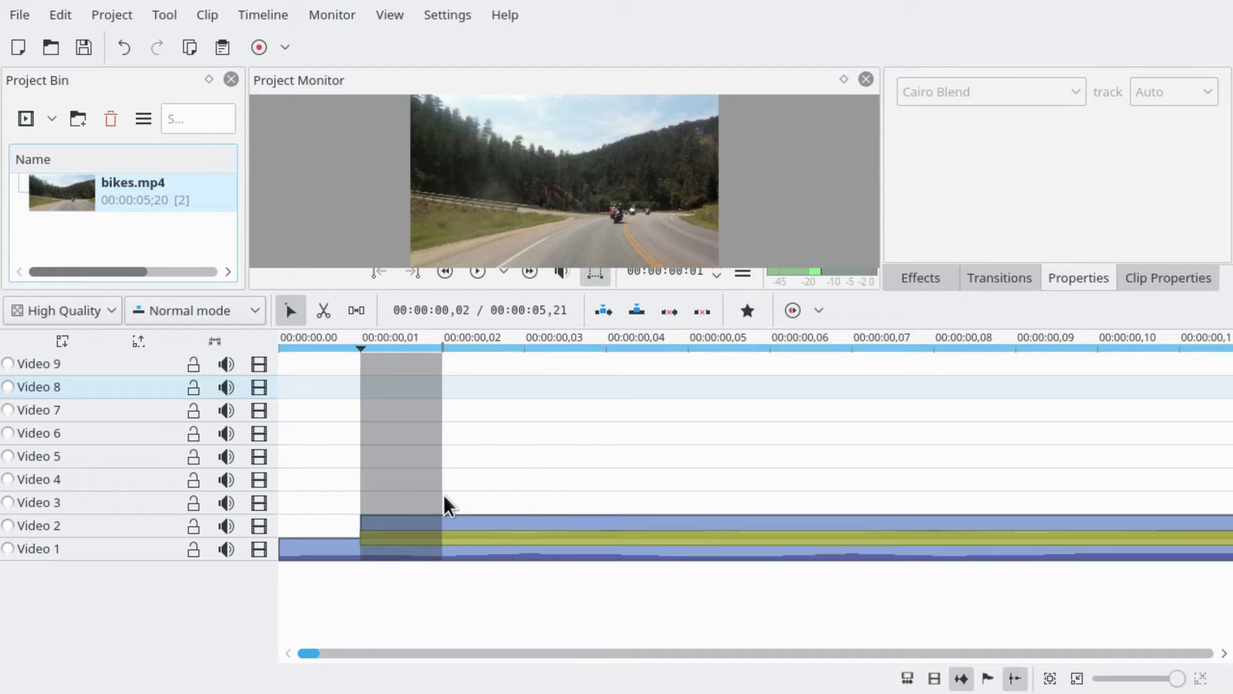
Duplicate the Video 2 clip with its transition onto Video 3 starting at frame 2, and set the copied transition's opacity to 95
click(453, 508)
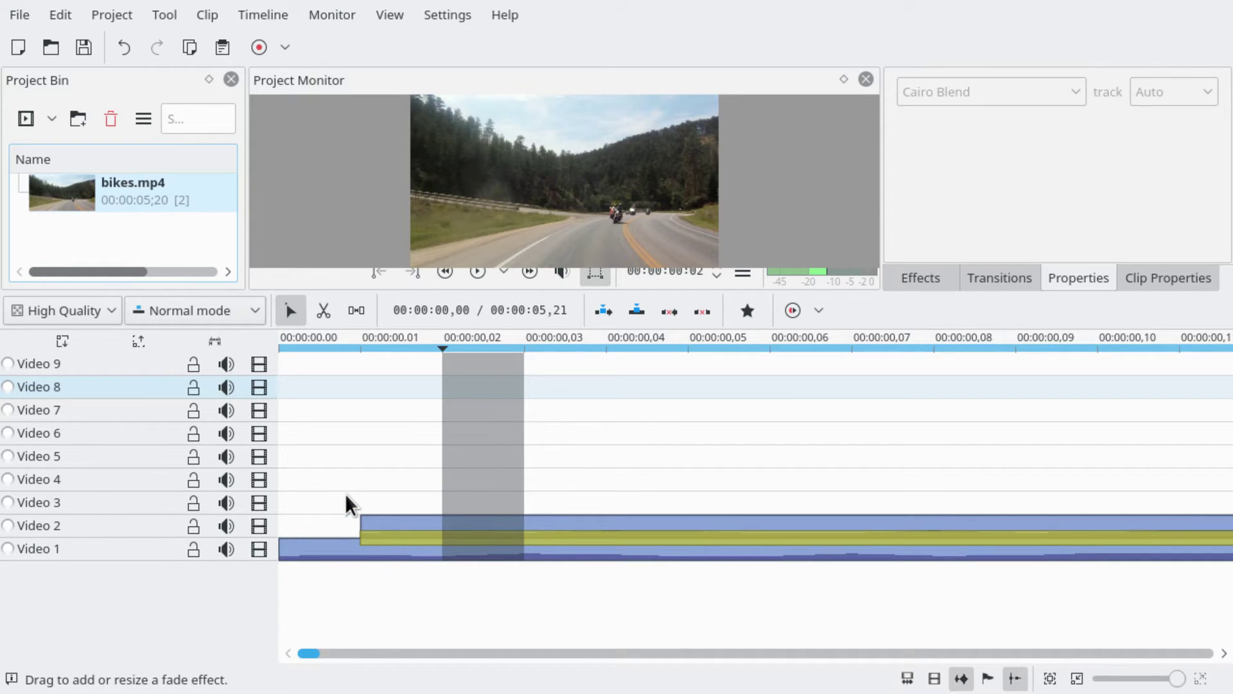
drag(346, 504, 454, 543)
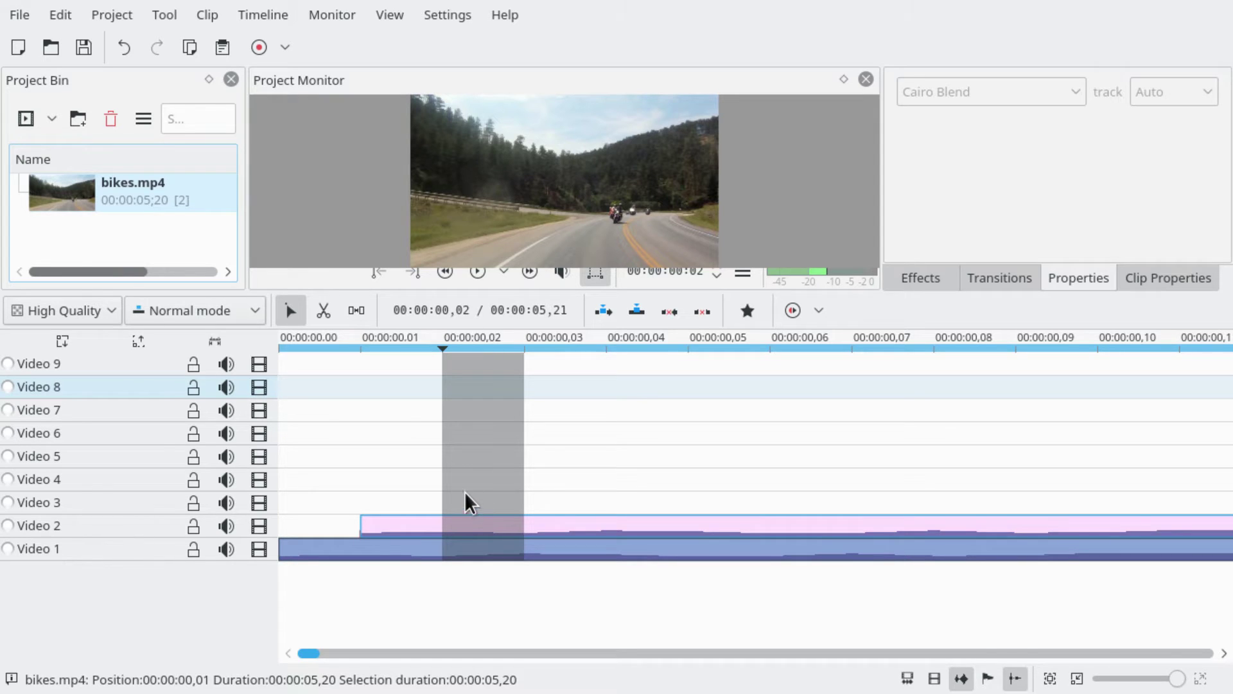
key(ctrl+v)
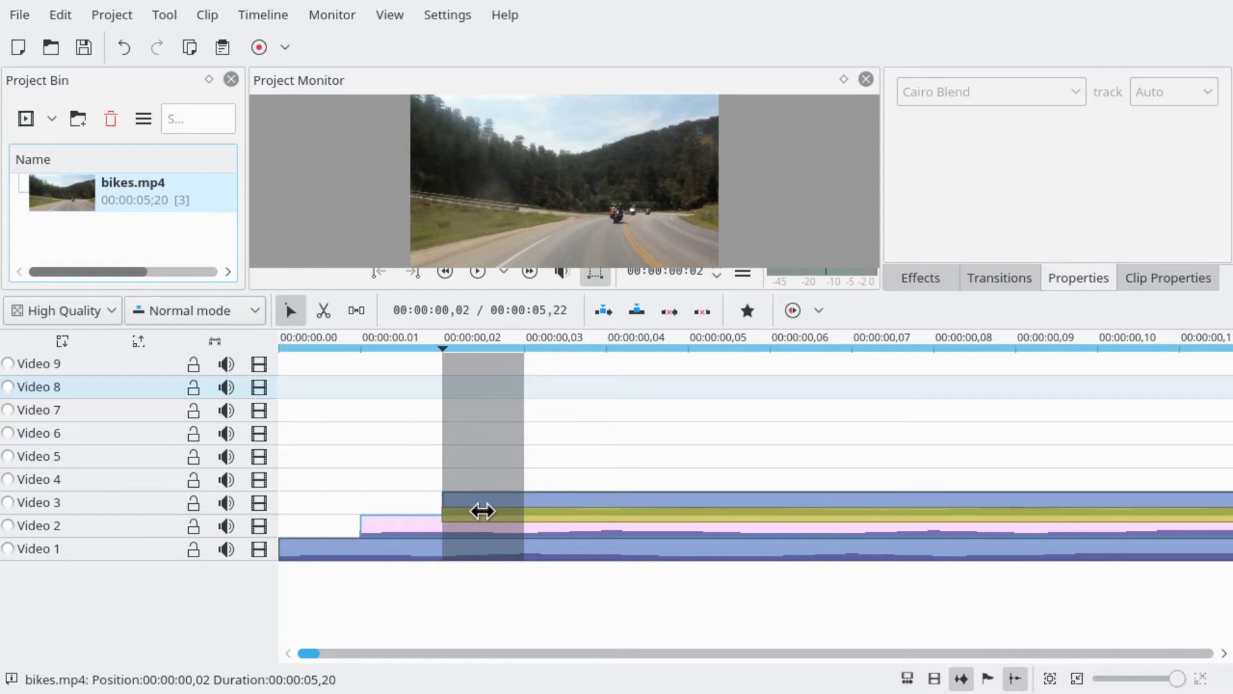
click(497, 520)
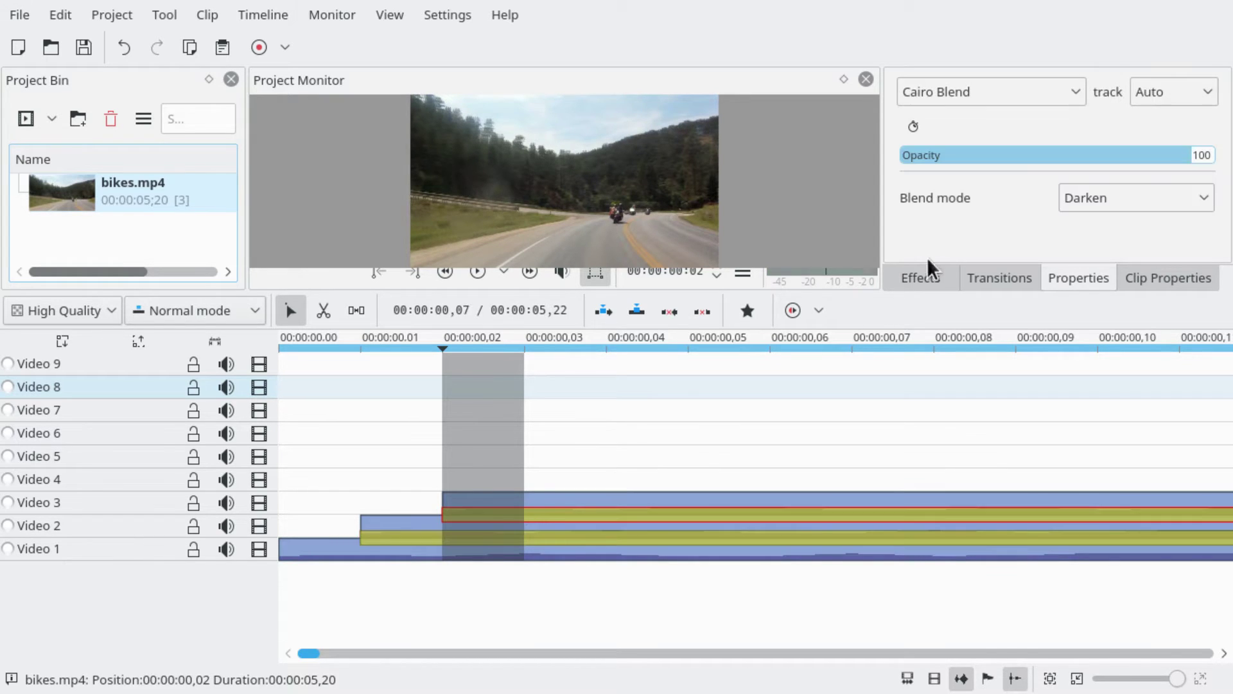
click(1201, 155)
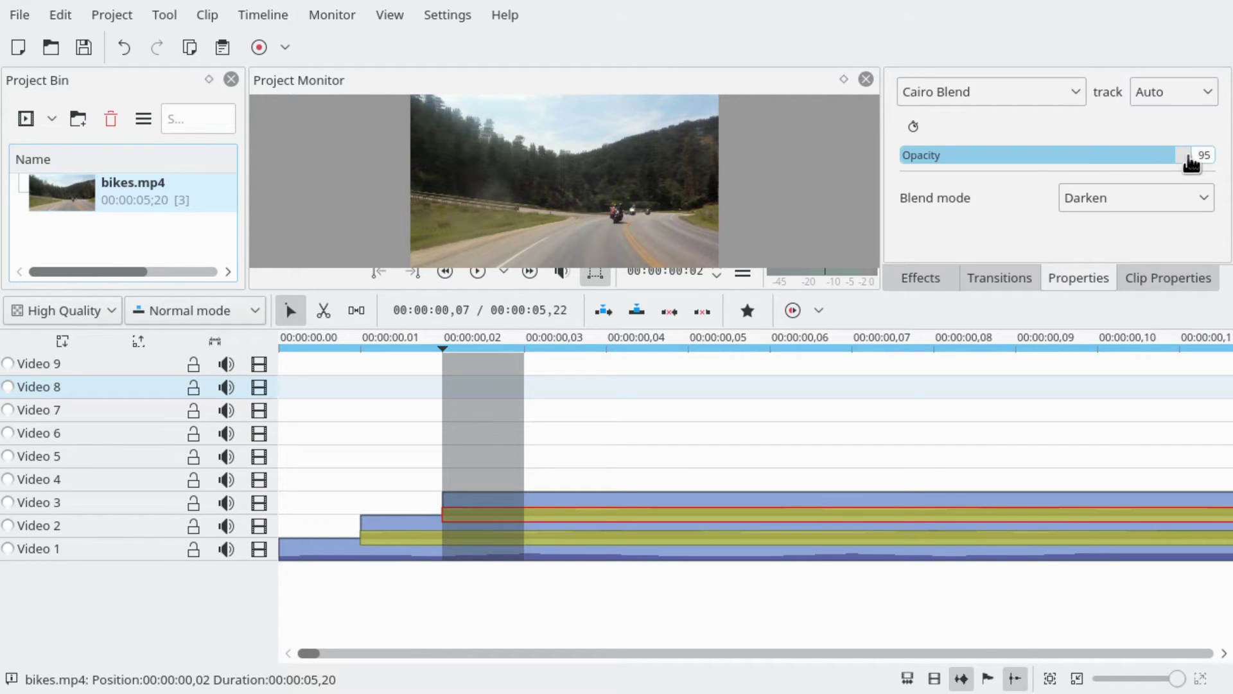
Copy the Video 2 and Video 3 clips with their transitions and paste them onto Video 4 and Video 5, starting at frame 3
click(411, 482)
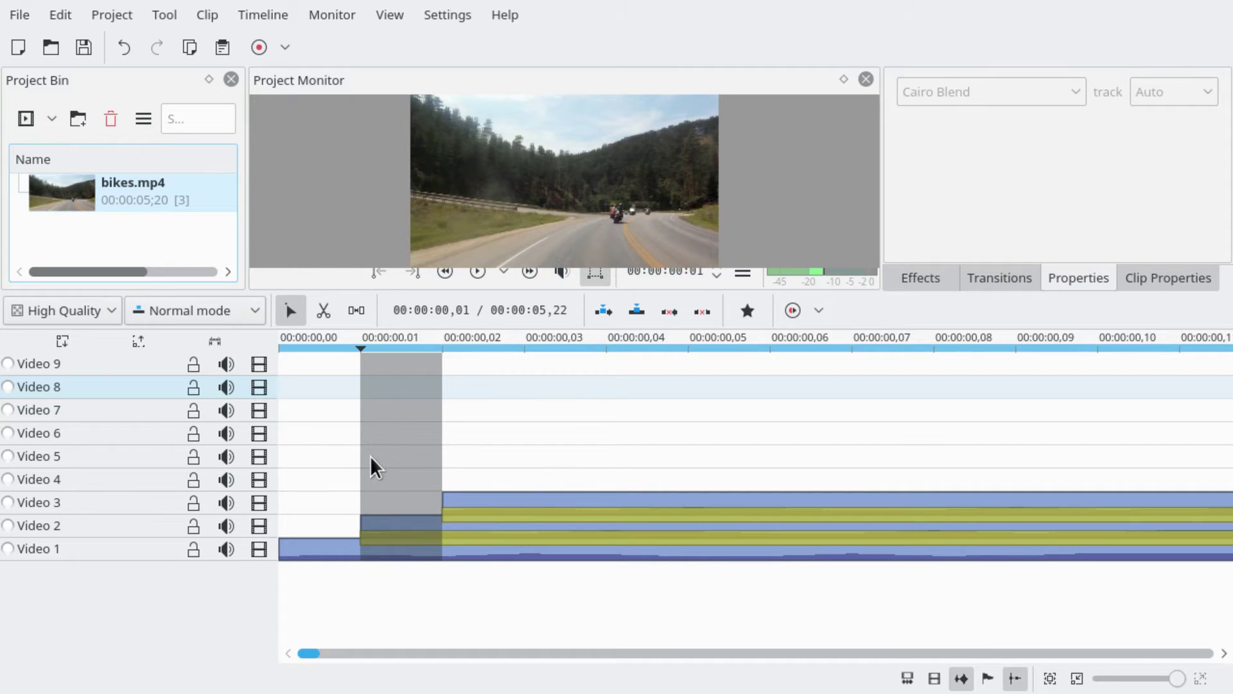
drag(370, 457, 544, 538)
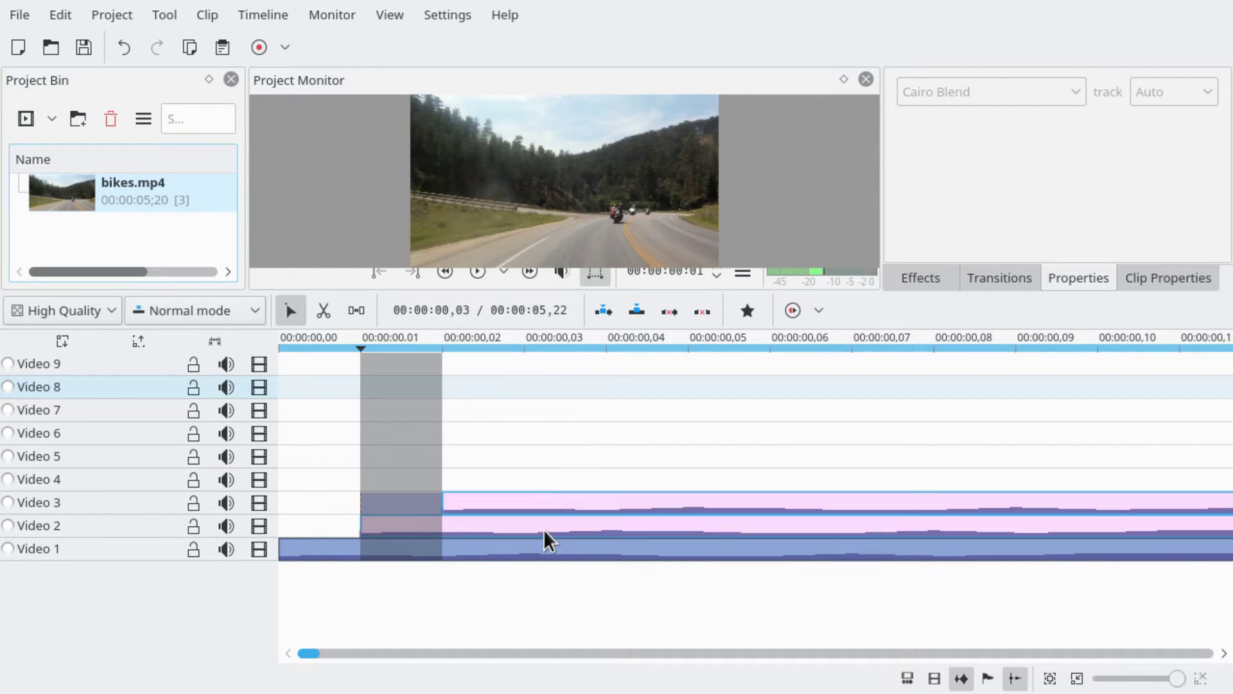
click(501, 486)
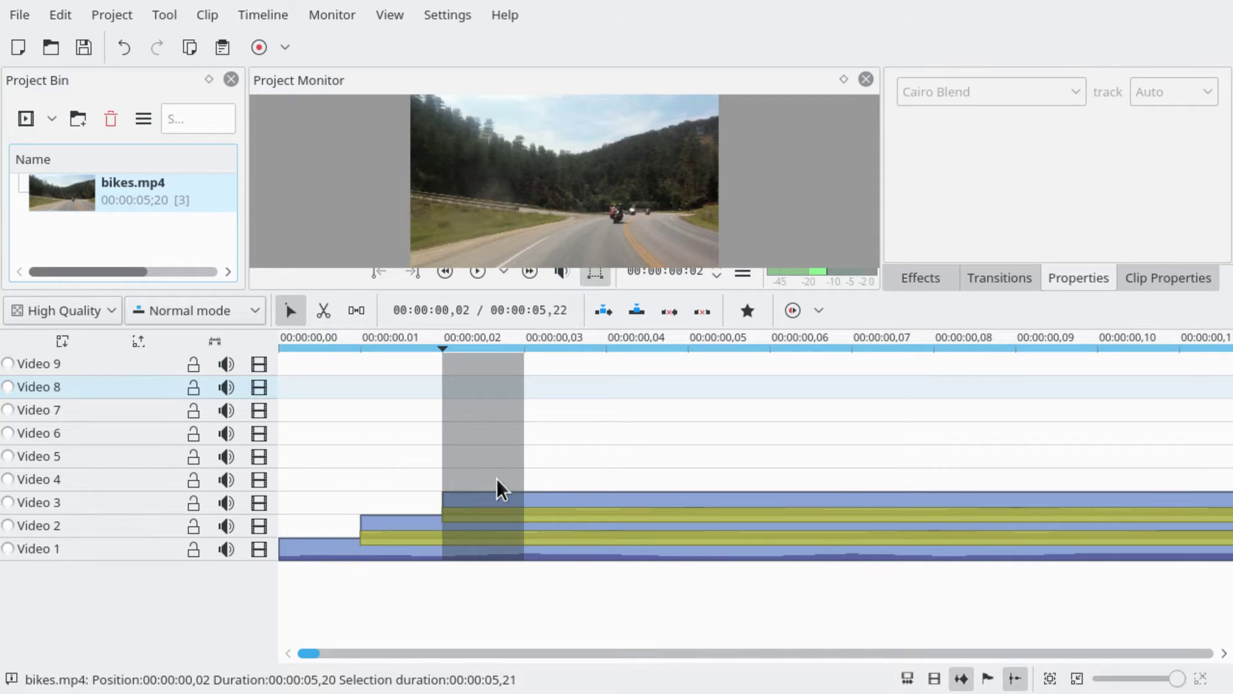
click(557, 483)
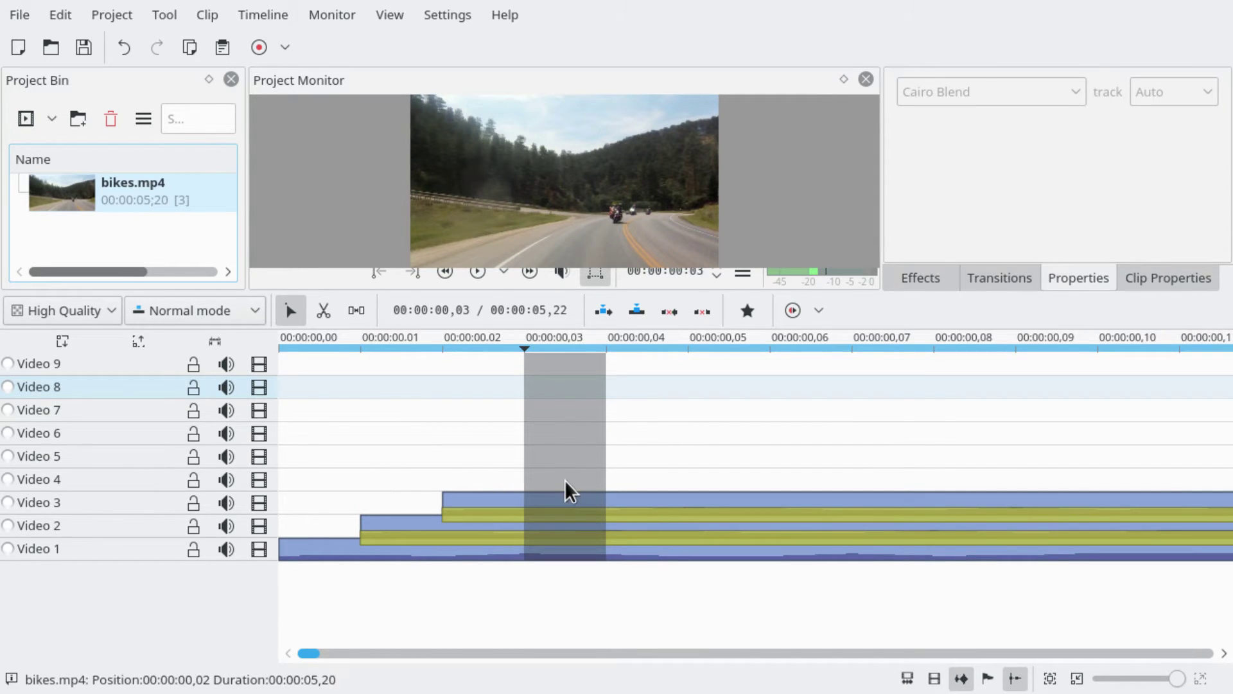
key(ctrl+v)
Set the opacity of the Video 4 transition to 90 and that of the Video 5 transition to 85
click(627, 491)
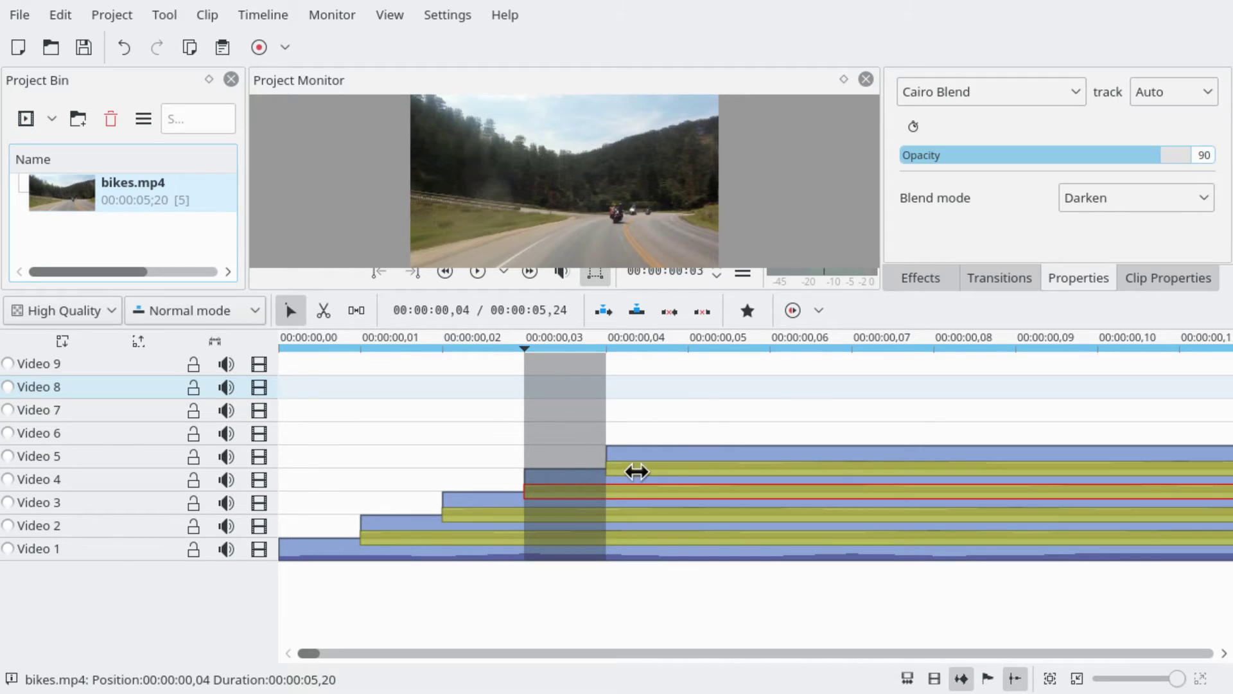
click(641, 471)
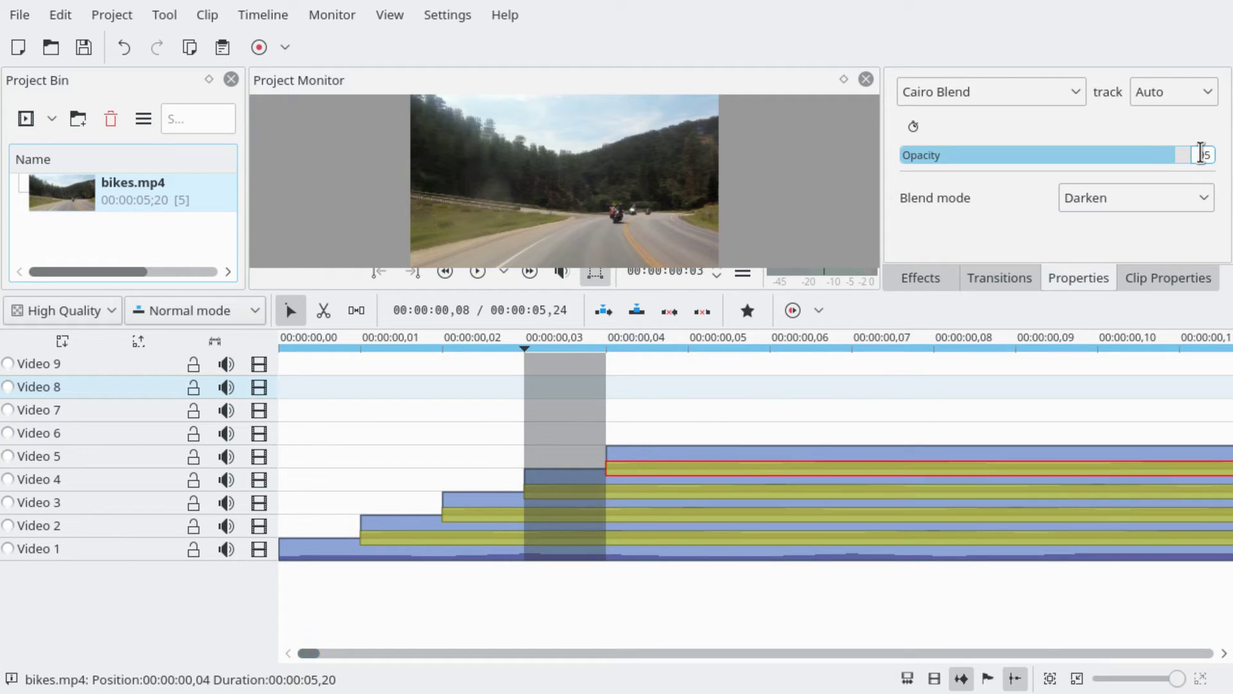
double_click(1200, 154)
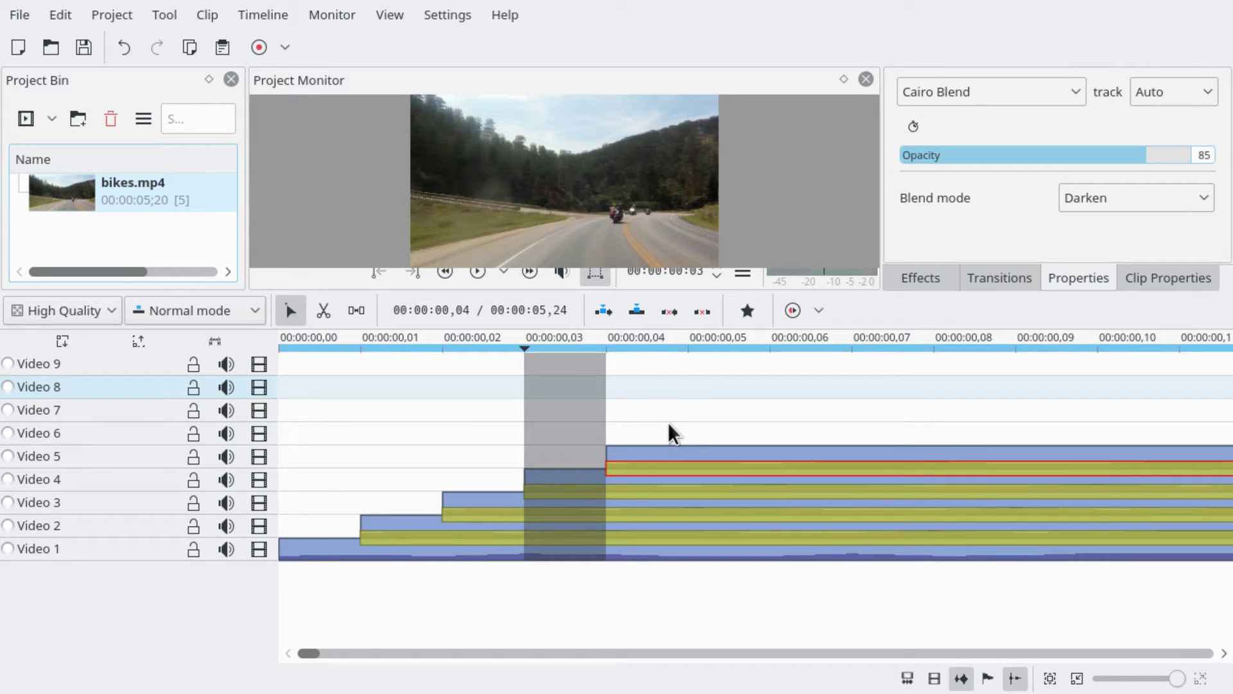
Copy the Video 2 to Video 5 clips with their transitions and paste them onto Video 6 to Video 9, starting at frame 5
drag(668, 425, 363, 536)
click(646, 429)
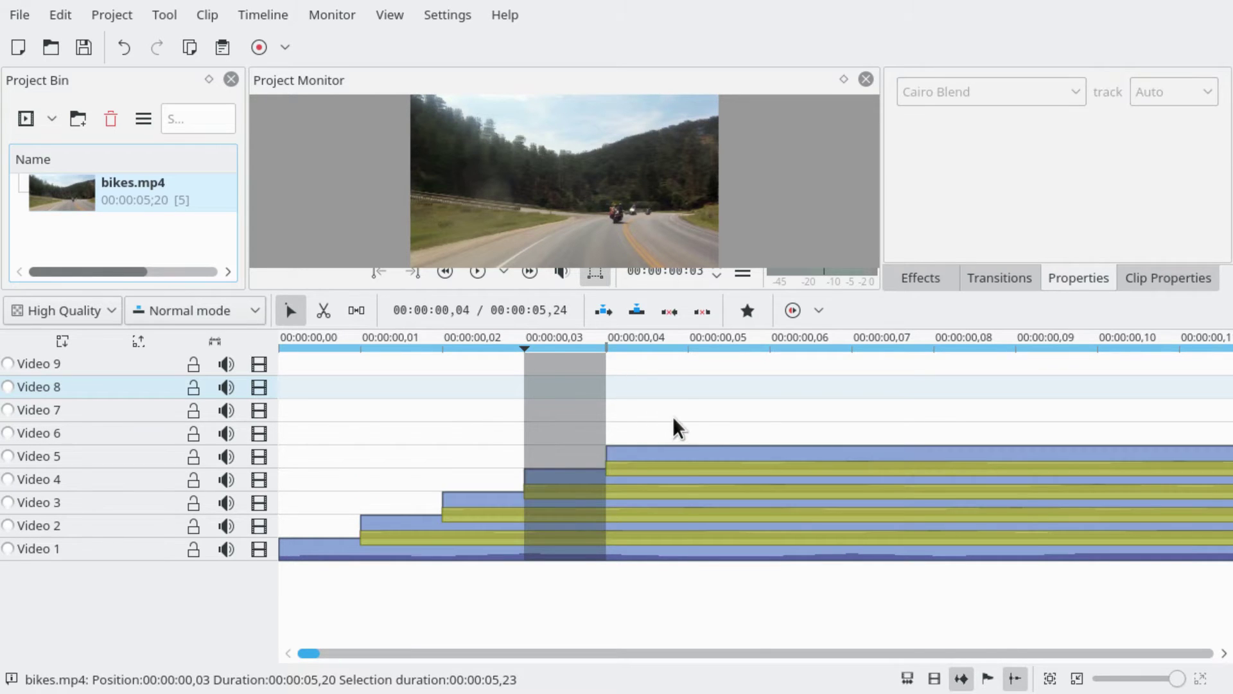
click(674, 425)
click(729, 430)
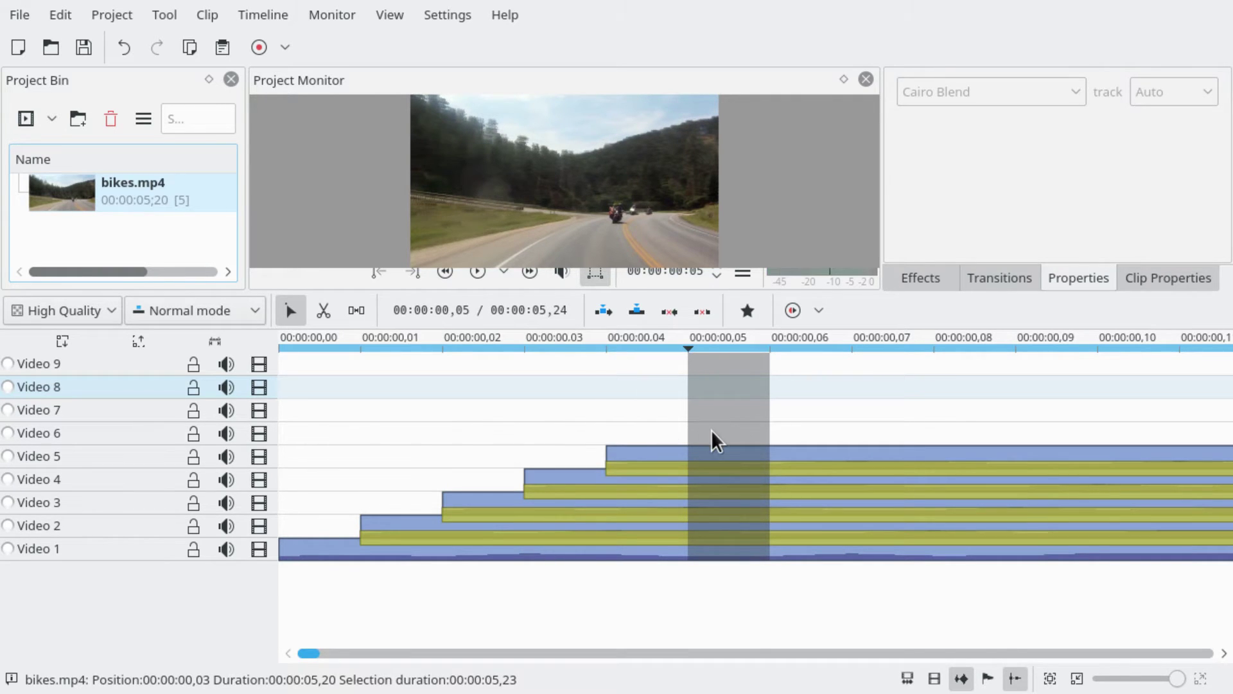
key(ctrl+v)
Set the opacity of the Video 6 clip's Cairo Blend transition to 80
scroll(600, 432, right, 4)
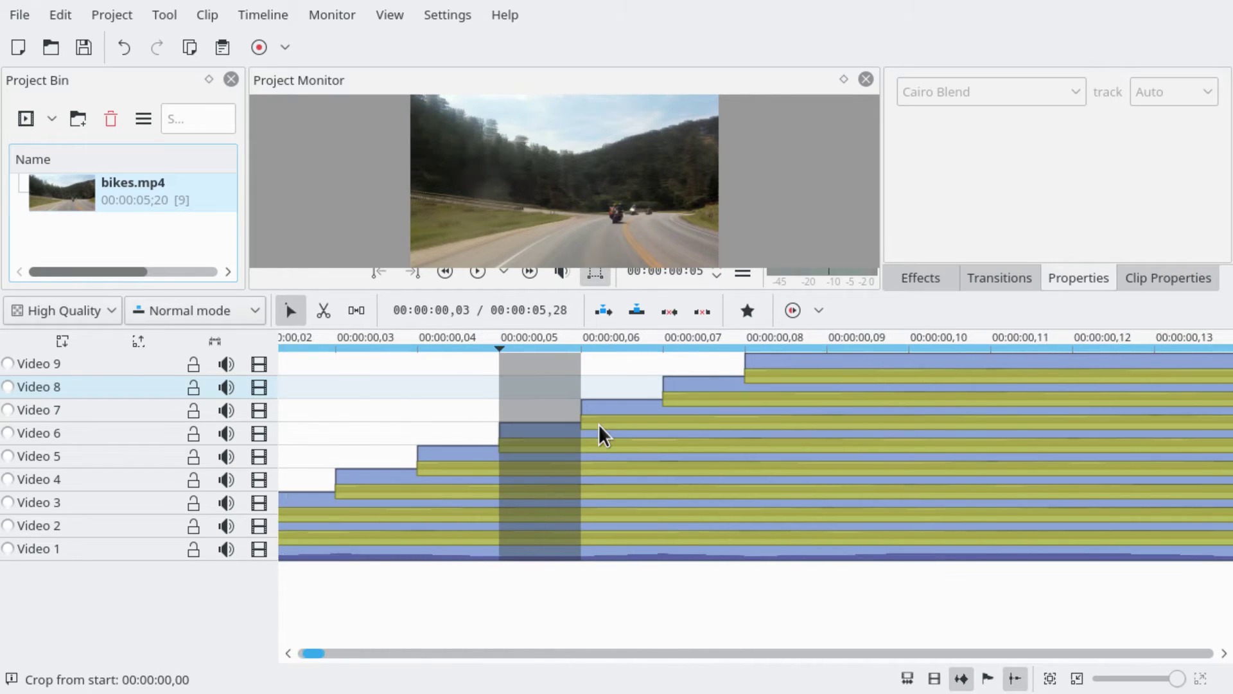
click(568, 445)
click(534, 466)
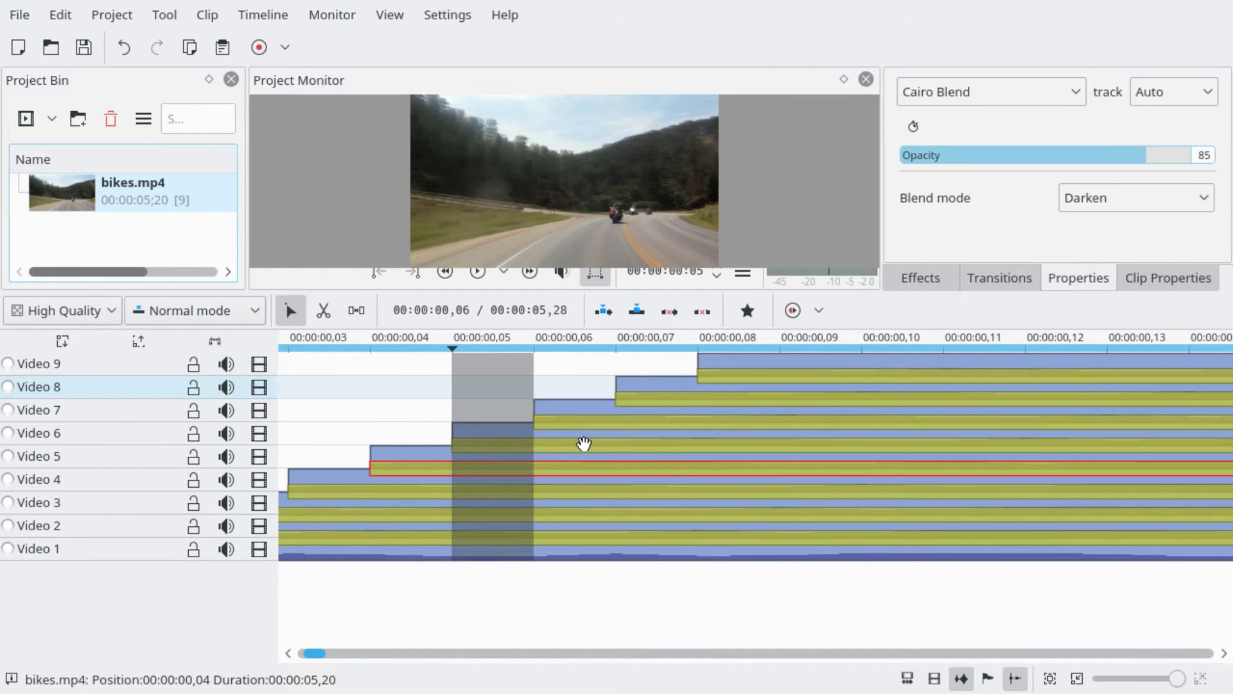
click(584, 443)
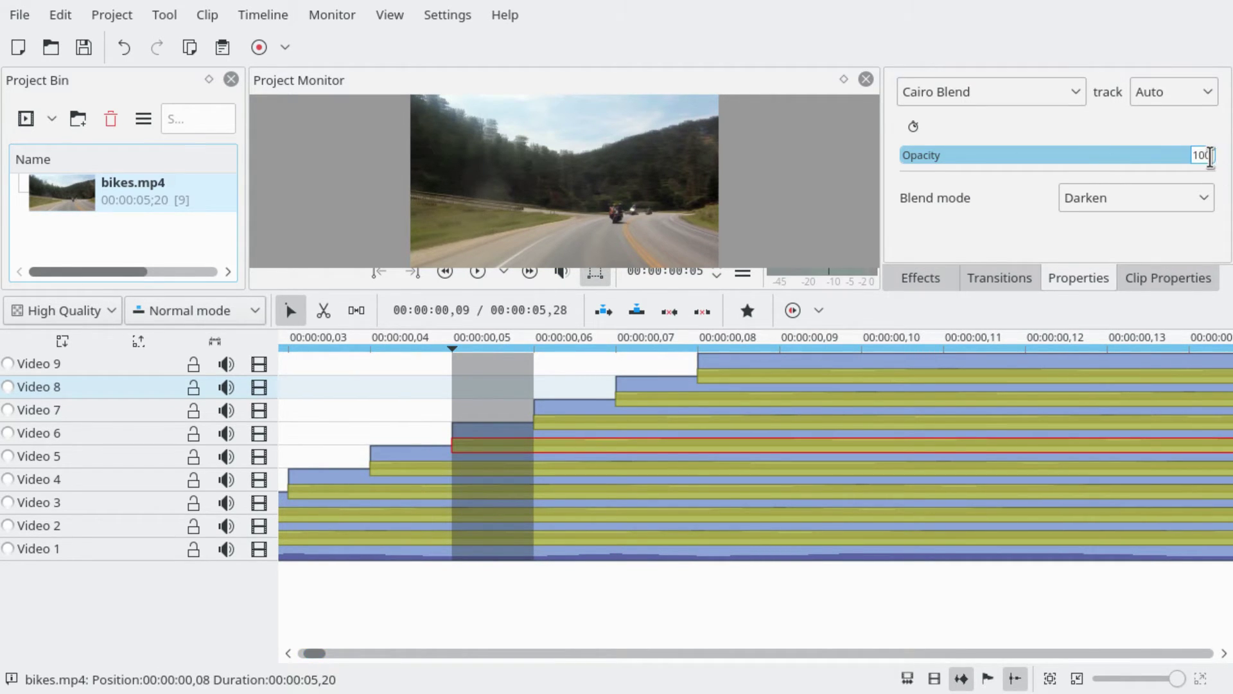
double_click(1210, 156)
text(80)
key(Tab)
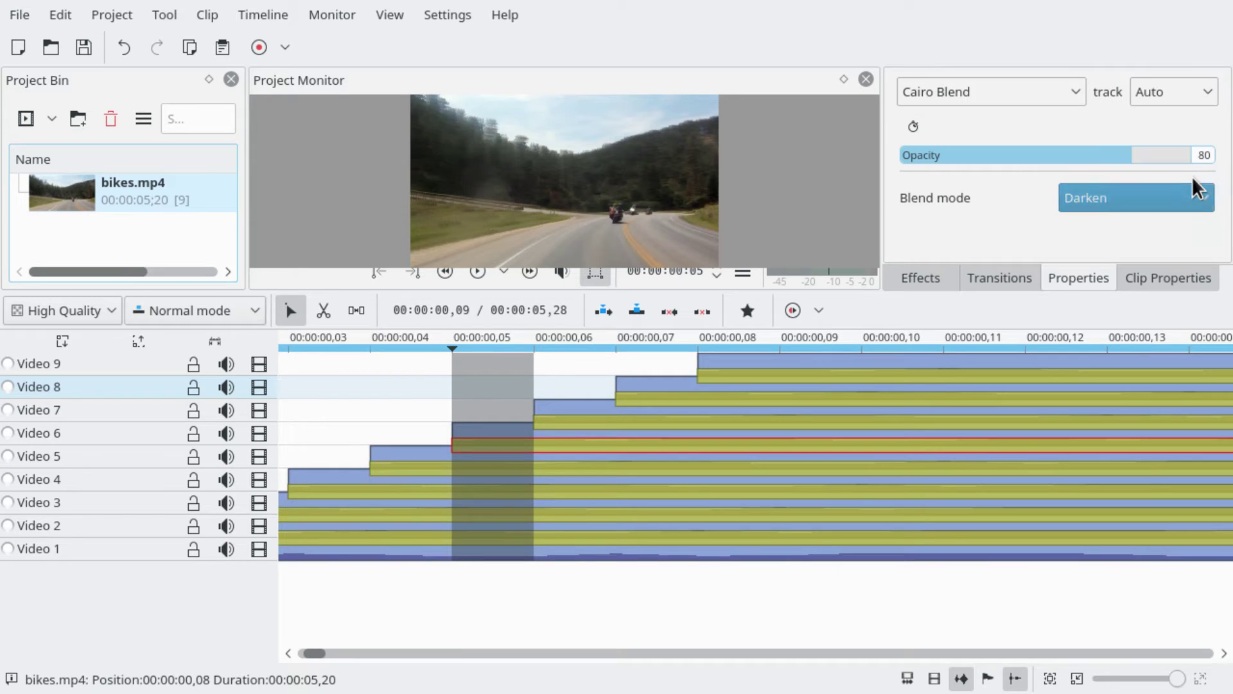
Set the Video 7 transition's opacity to 75 and lower the opacity of the Video 8 transition
click(745, 416)
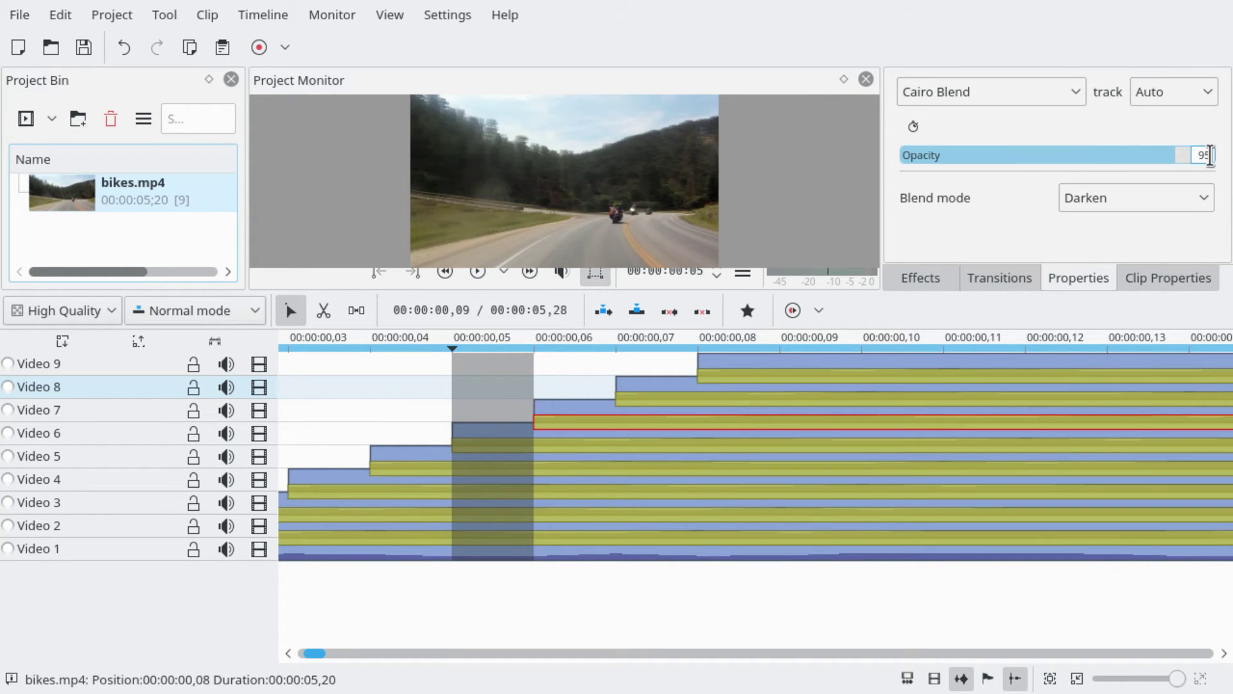
text(90)
key(Tab)
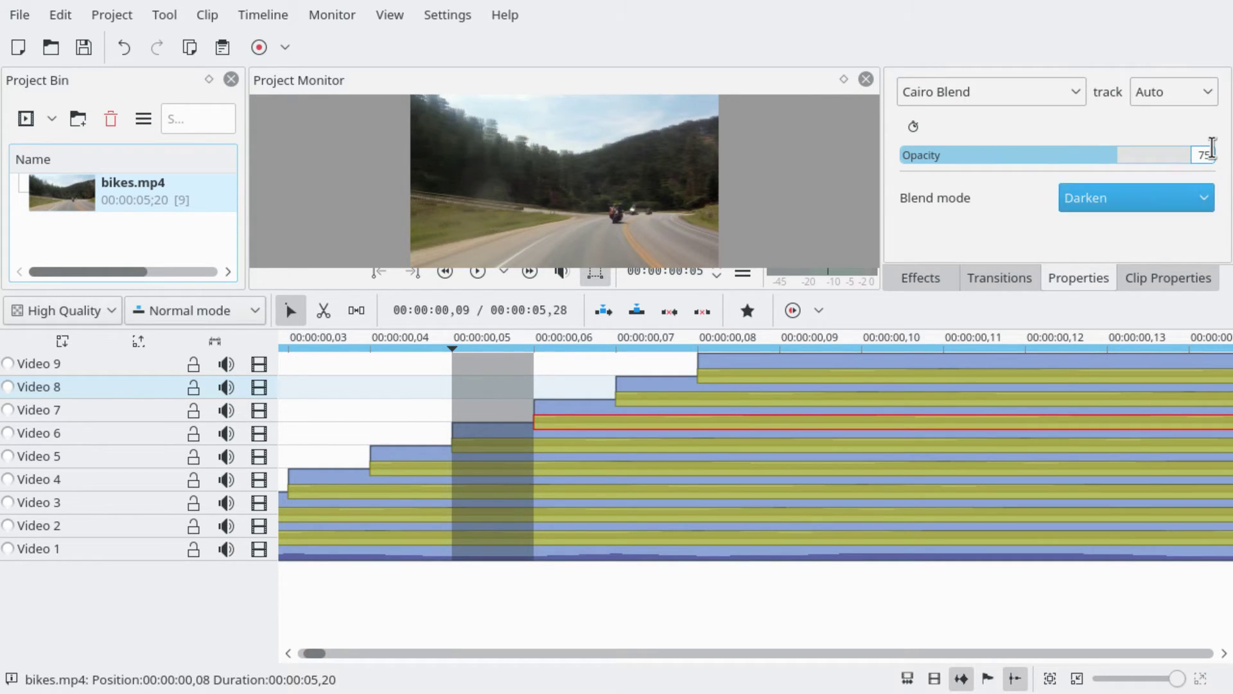
click(677, 400)
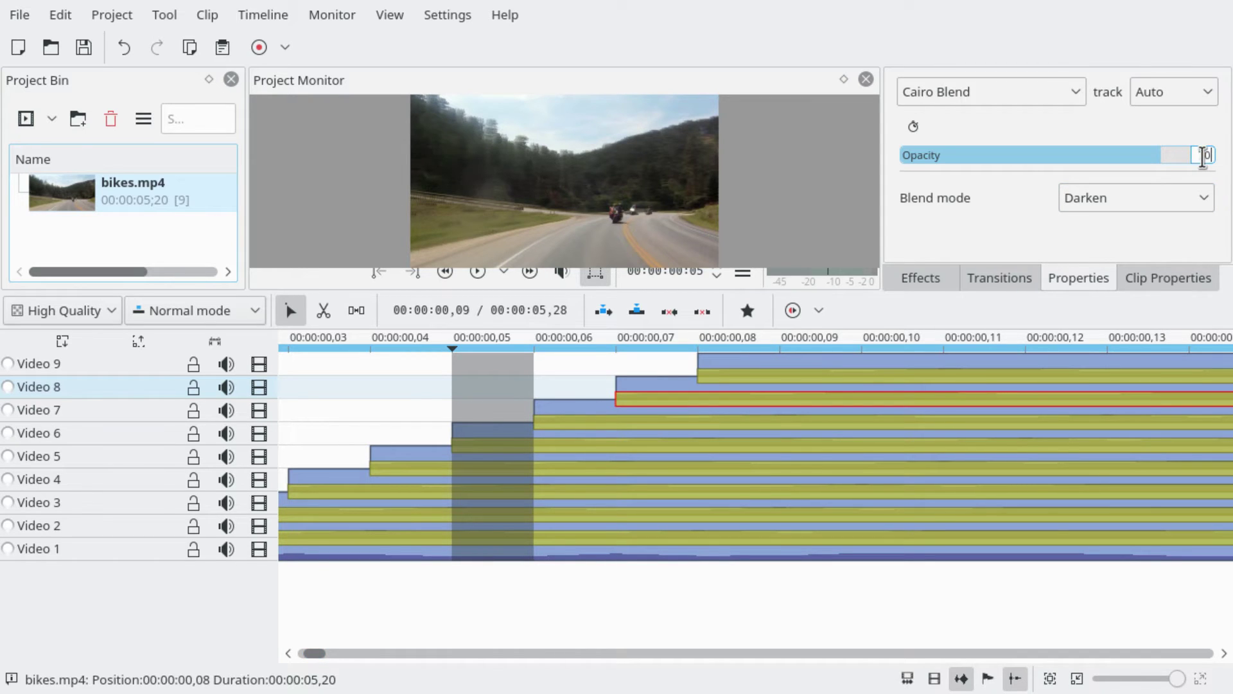
text(85)
key(Tab)
Set the opacity of the Video 9 clip's Cairo Blend transition to 65
click(788, 376)
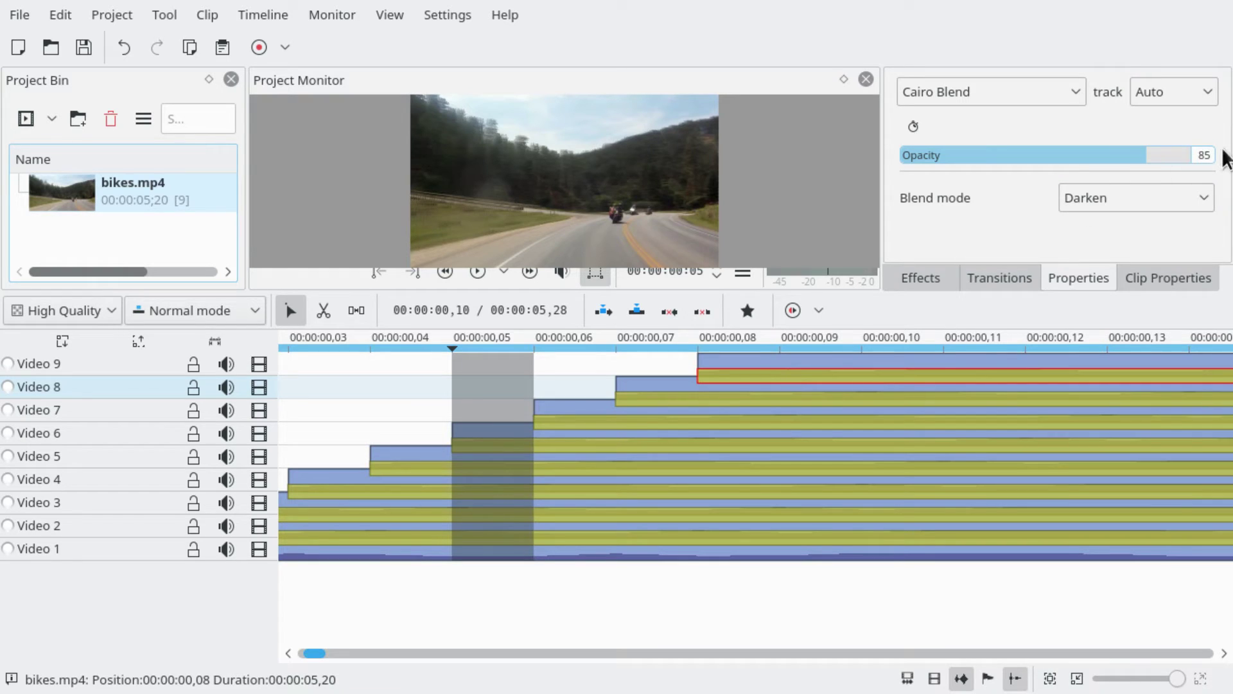
click(1188, 156)
click(1210, 153)
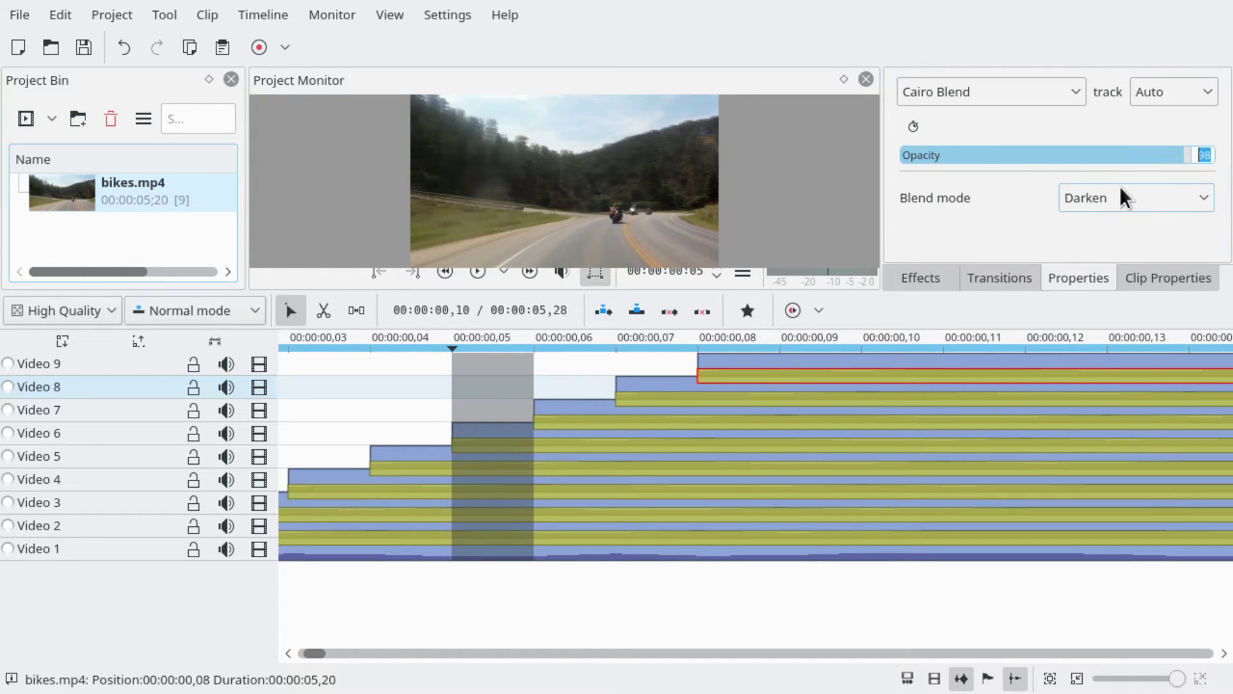
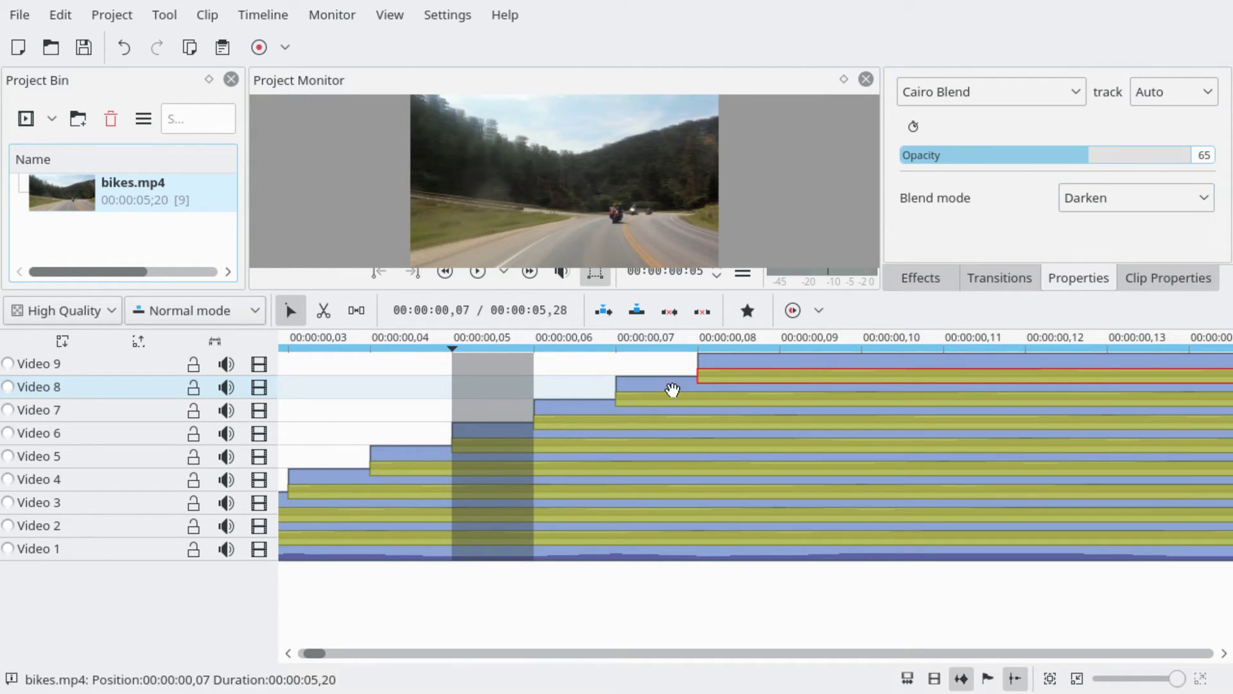
Place the playhead at frame 9, just past the start of the Video 9 clip, and set the timeline zone's in point there
click(979, 335)
drag(872, 284, 861, 308)
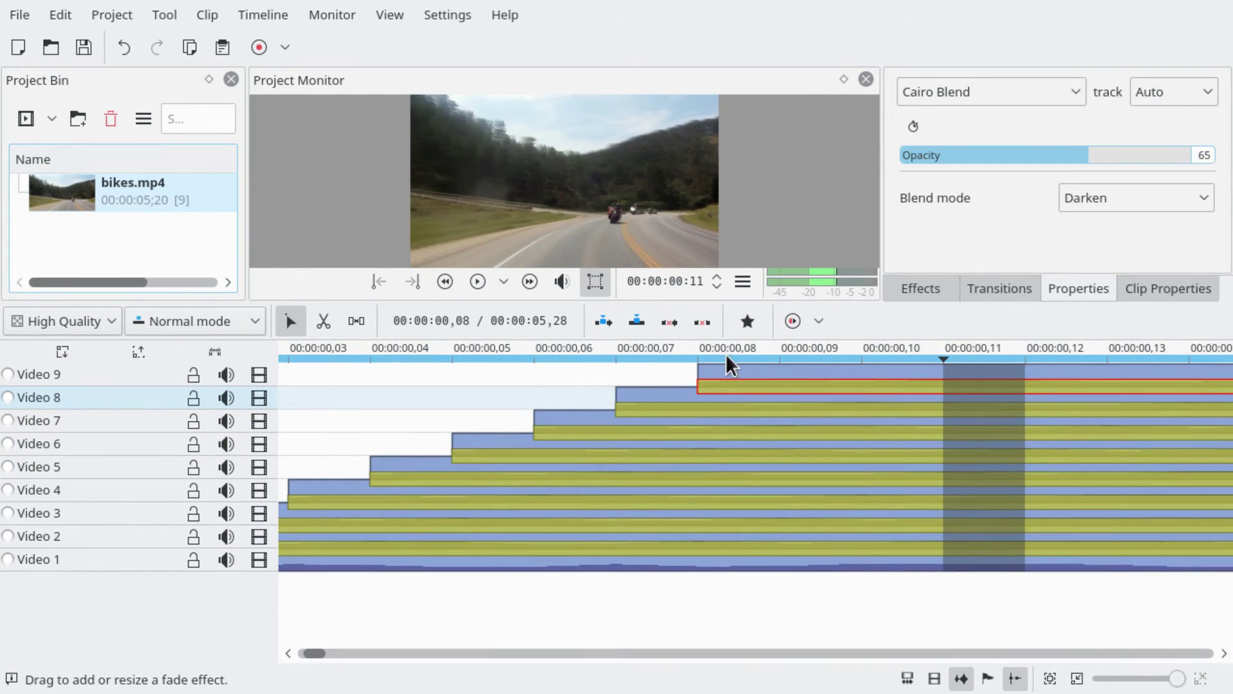
click(726, 395)
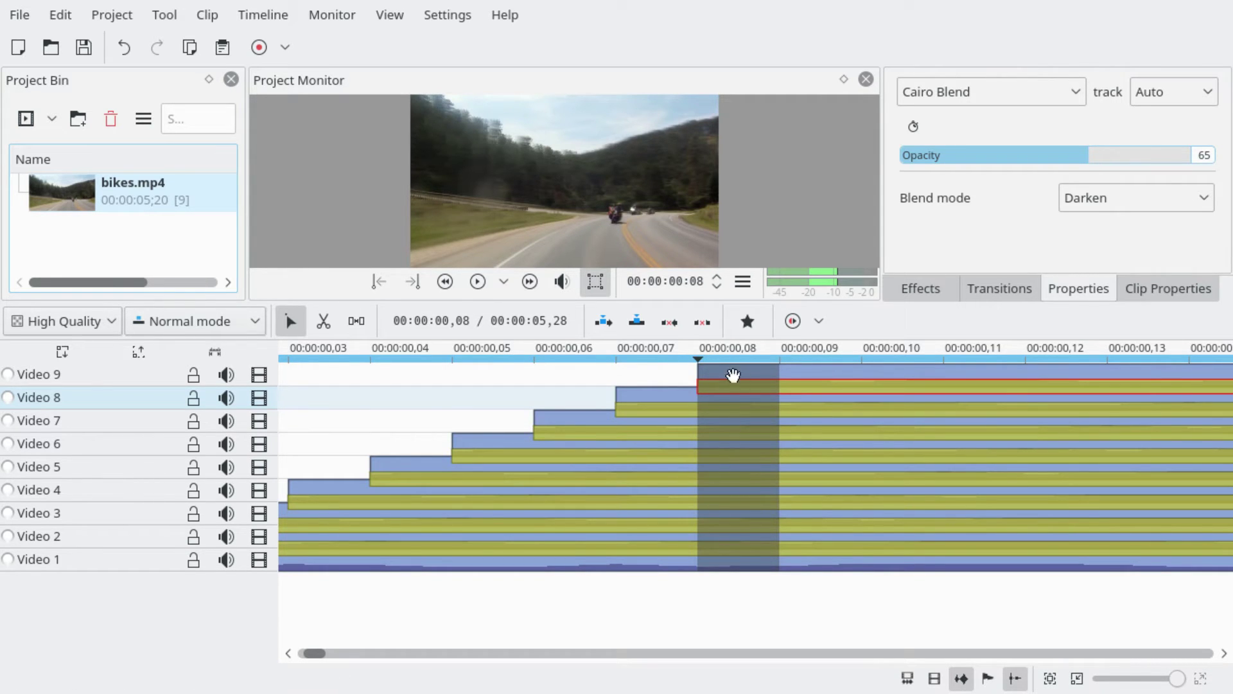
click(805, 358)
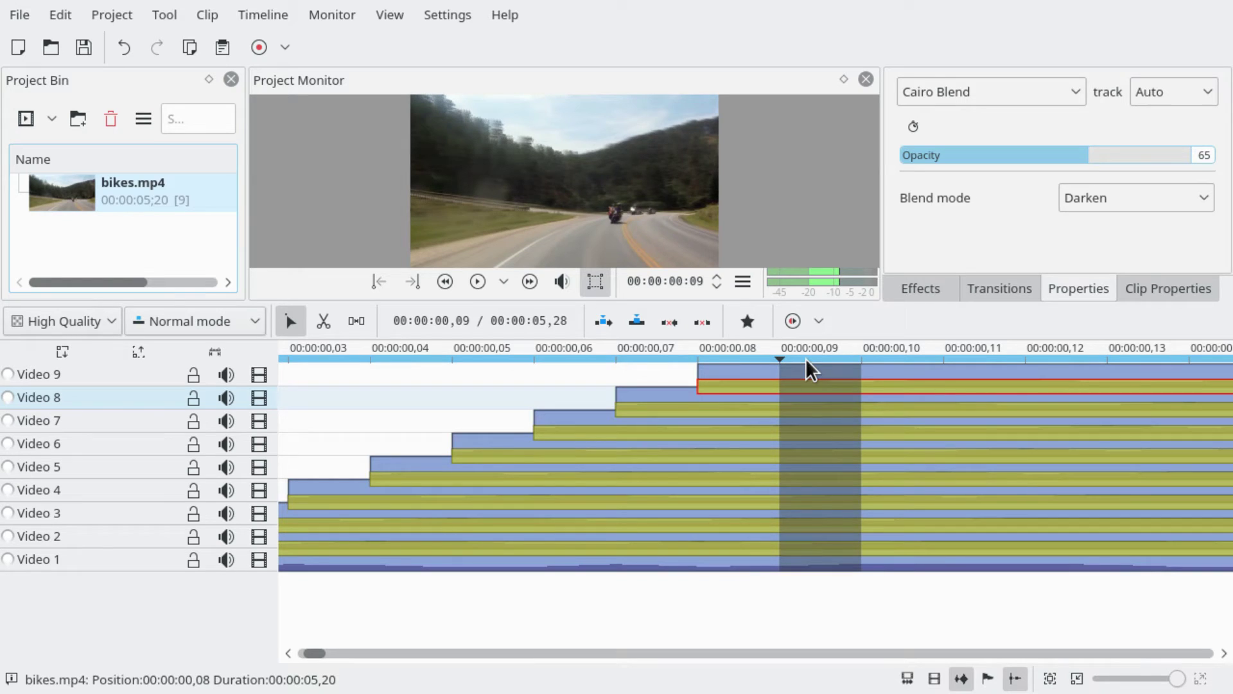
key(i)
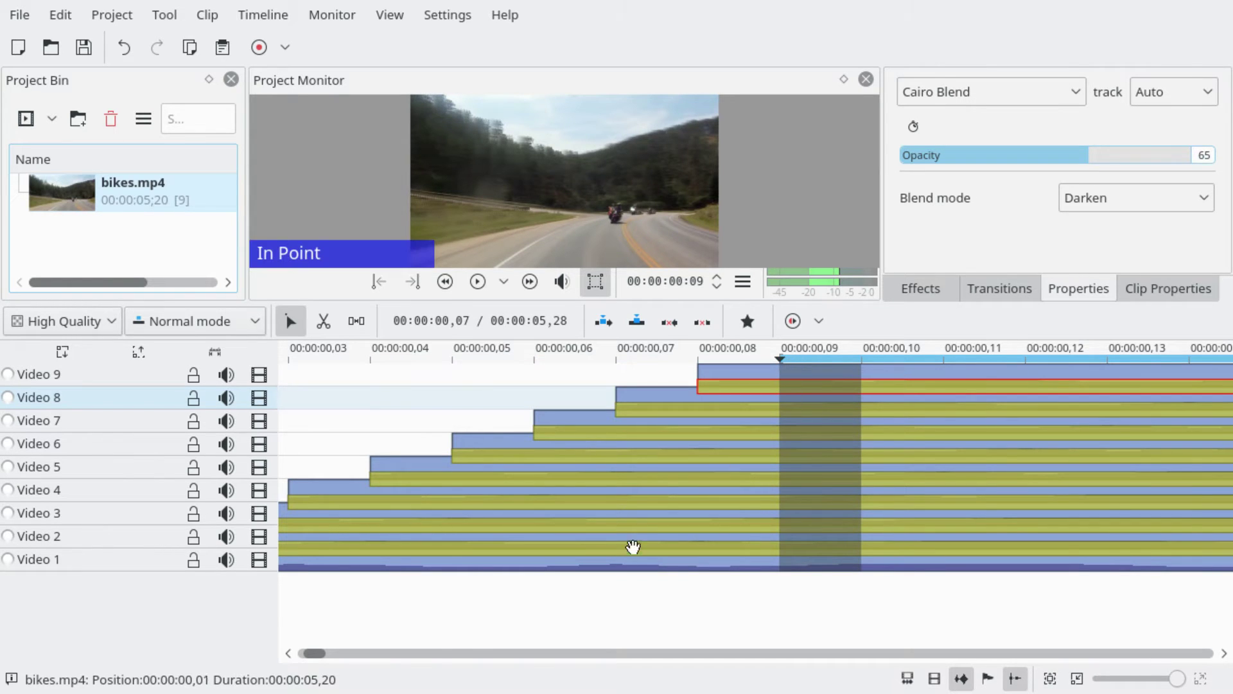
Set the timeline zone's out point at 00:00:05:18, just before the end of the Video 1 clip
scroll(729, 507, down, 5)
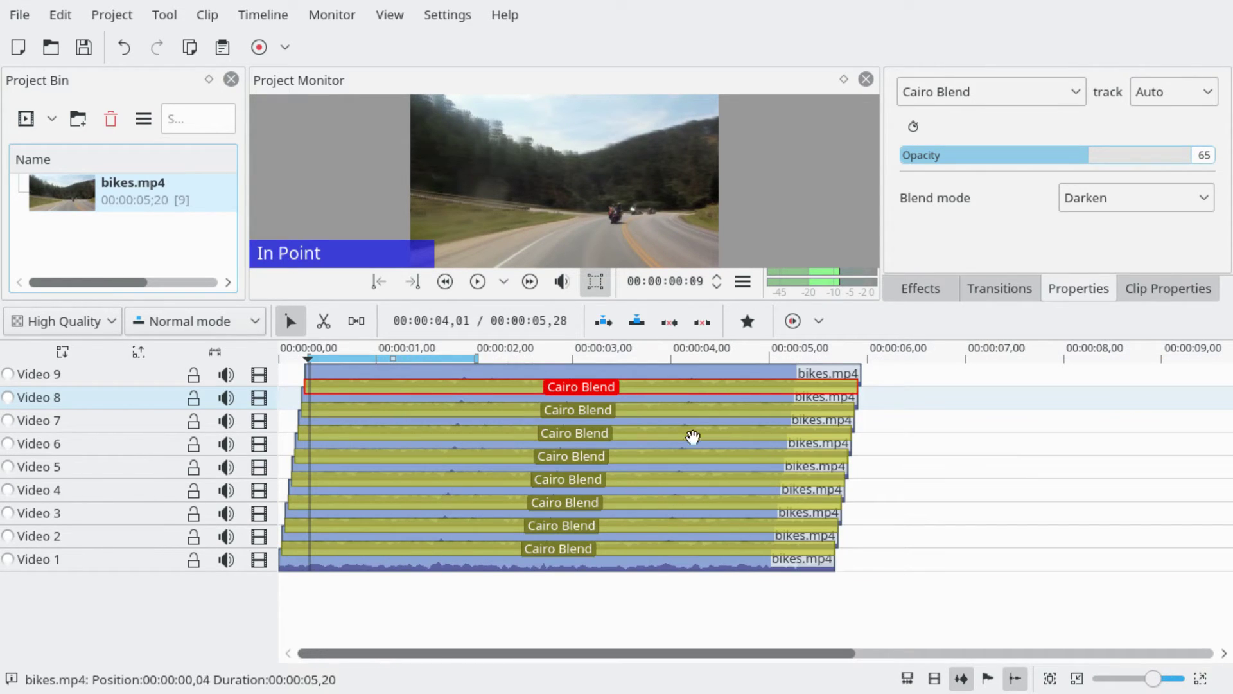
click(875, 389)
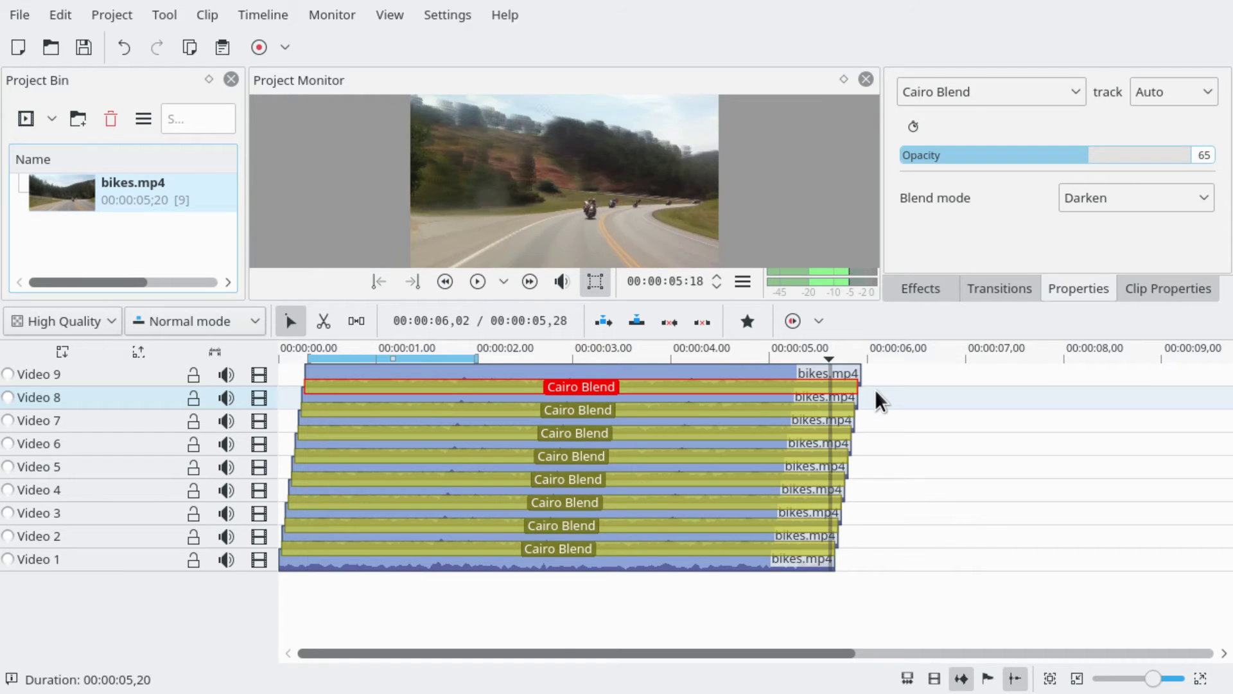
scroll(875, 389, up, 5)
scroll(920, 415, down, 1)
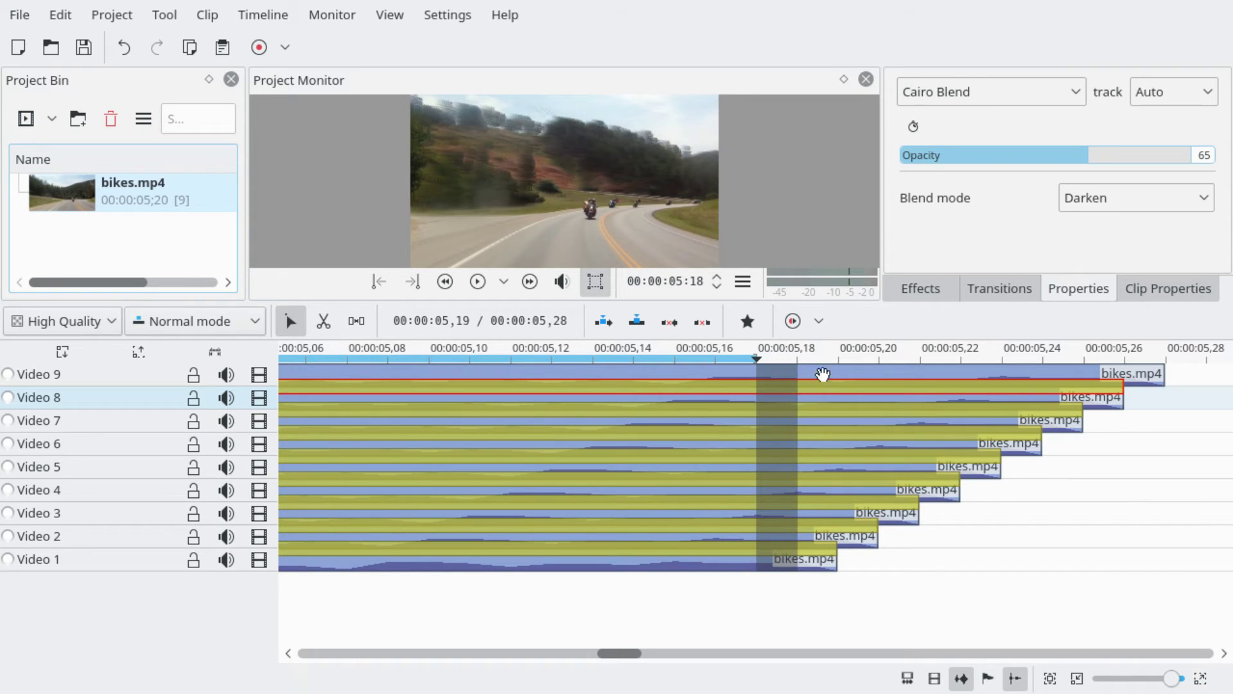
Set up a project render in the MP4 (H264/AAC) format, limited to the selected zone
scroll(945, 437, down, 3)
scroll(944, 436, down, 2)
scroll(487, 489, up, 3)
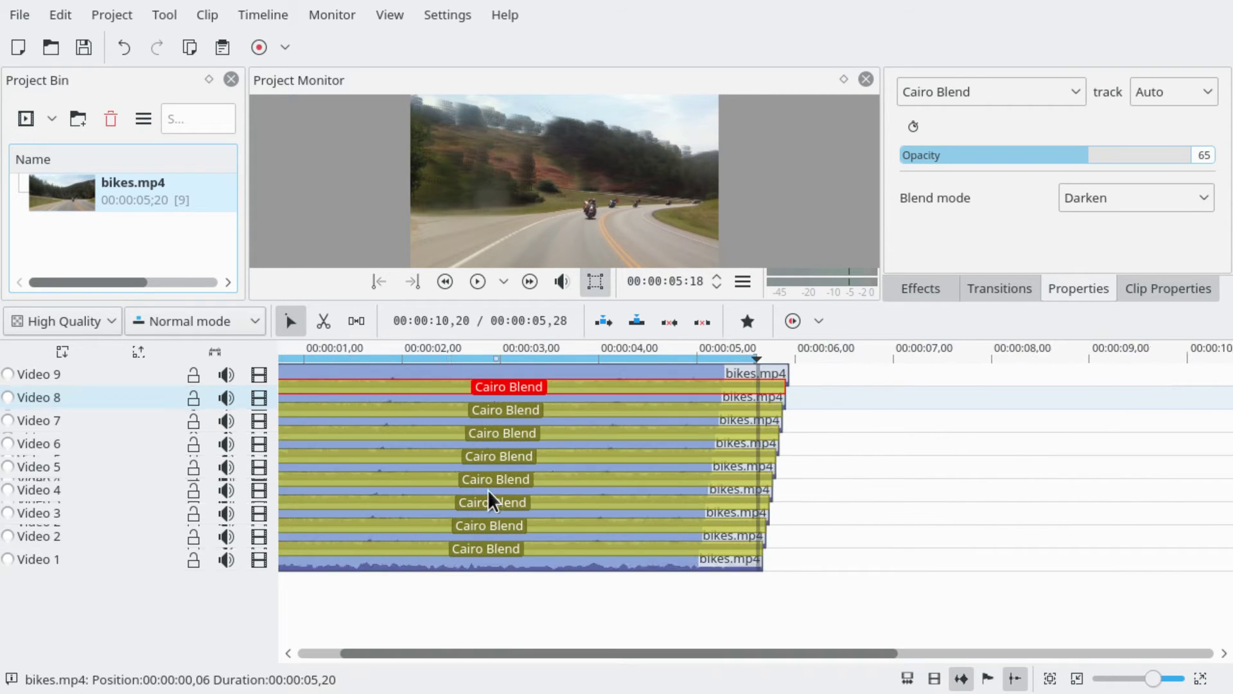
scroll(533, 507, left, 2)
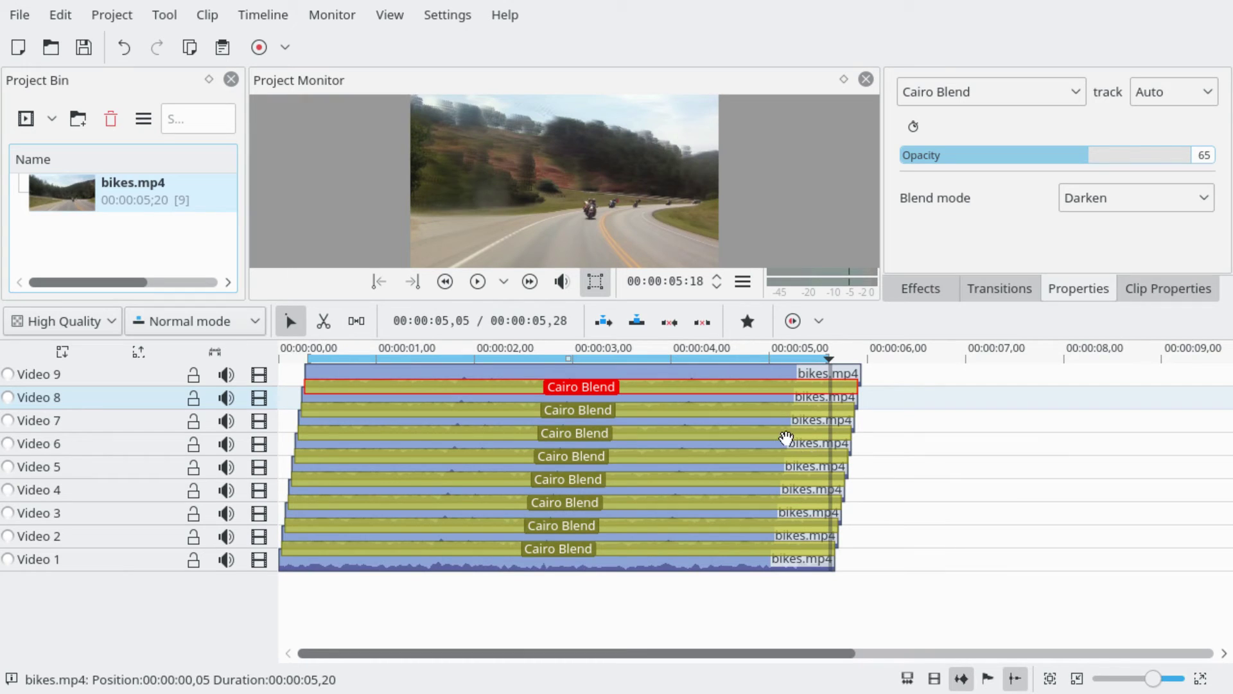
click(250, 57)
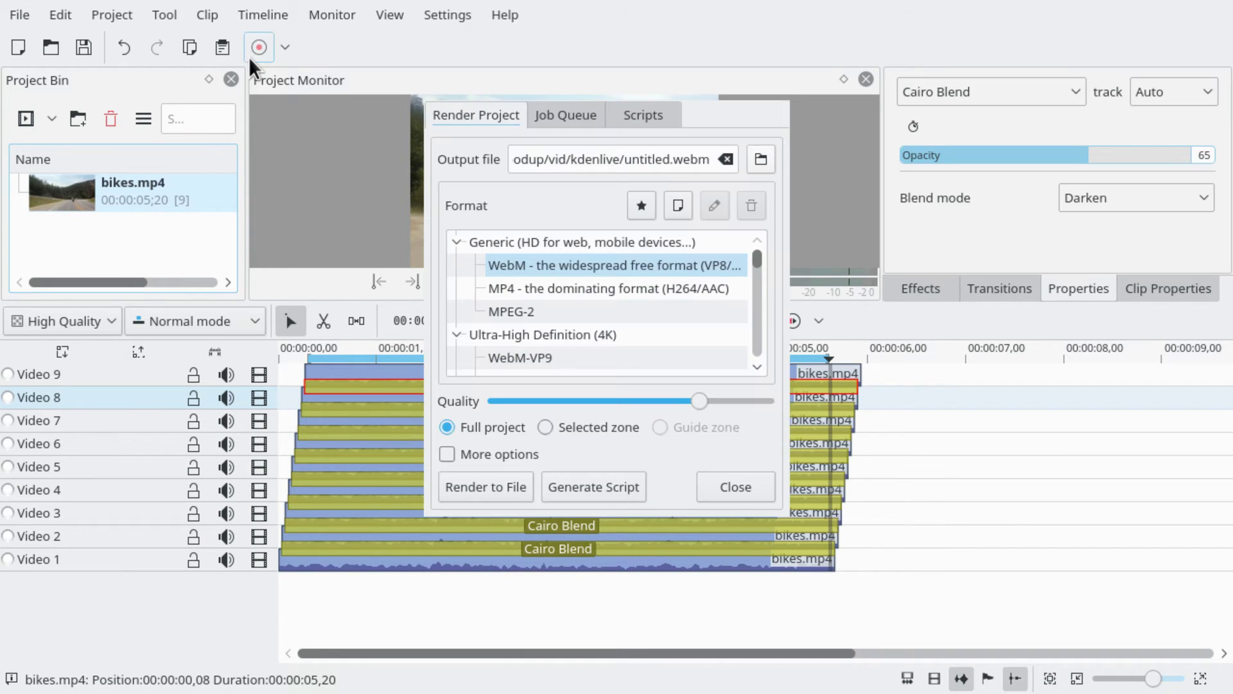
click(534, 287)
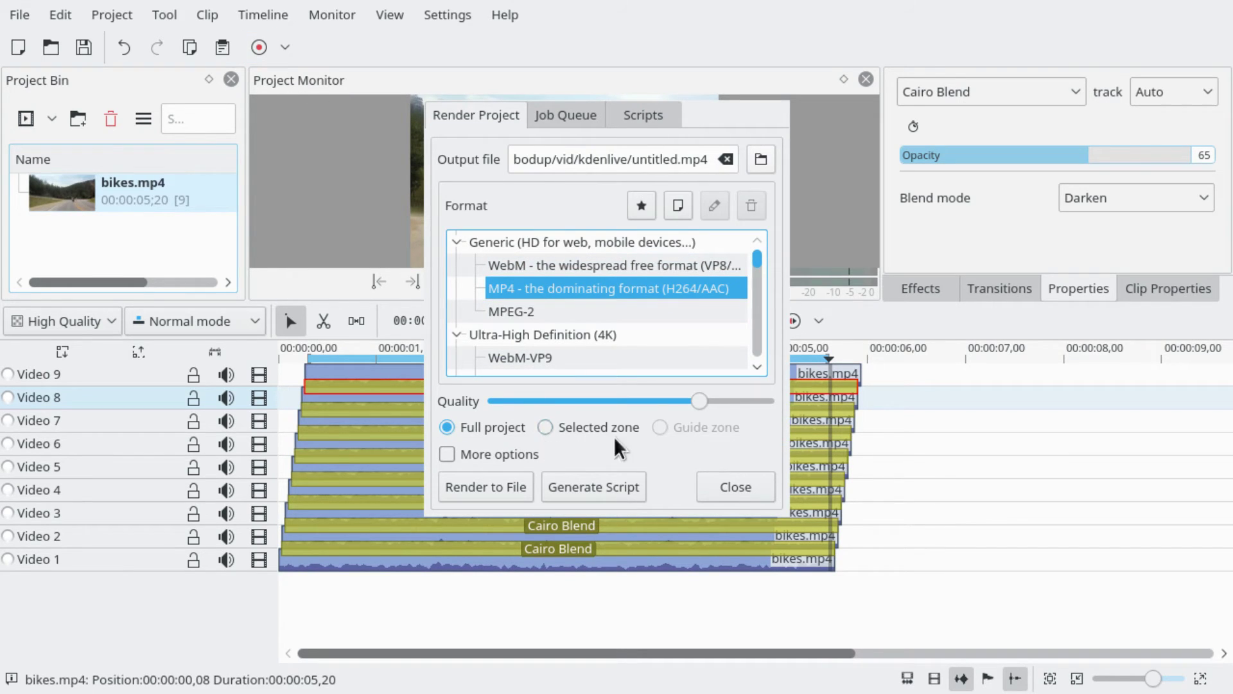
click(565, 427)
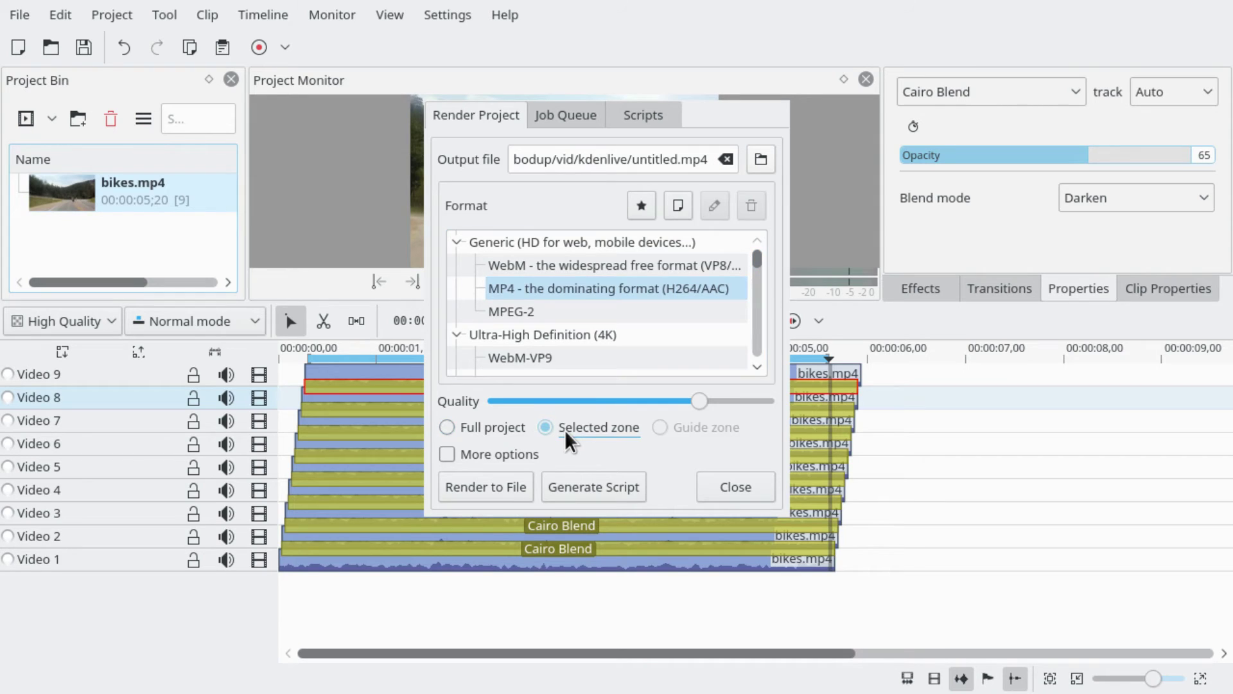
Set the output file to motionblur.mp4 directly in the home folder, render it, and close the render dialog
click(661, 161)
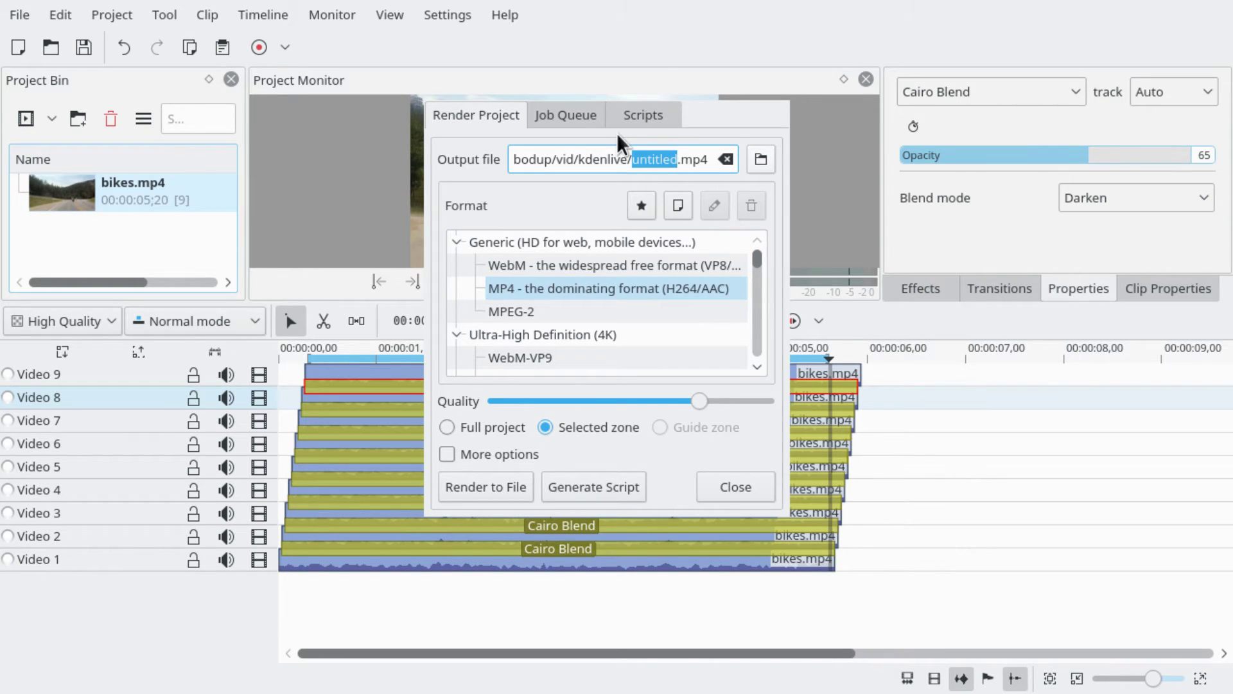
key(BackSpace)
key(BackSpace)
key(BackSpace)
key(BackSpace)
key(BackSpace)
key(BackSpace)
key(BackSpace)
key(BackSpace)
key(BackSpace)
key(BackSpace)
key(BackSpace)
key(BackSpace)
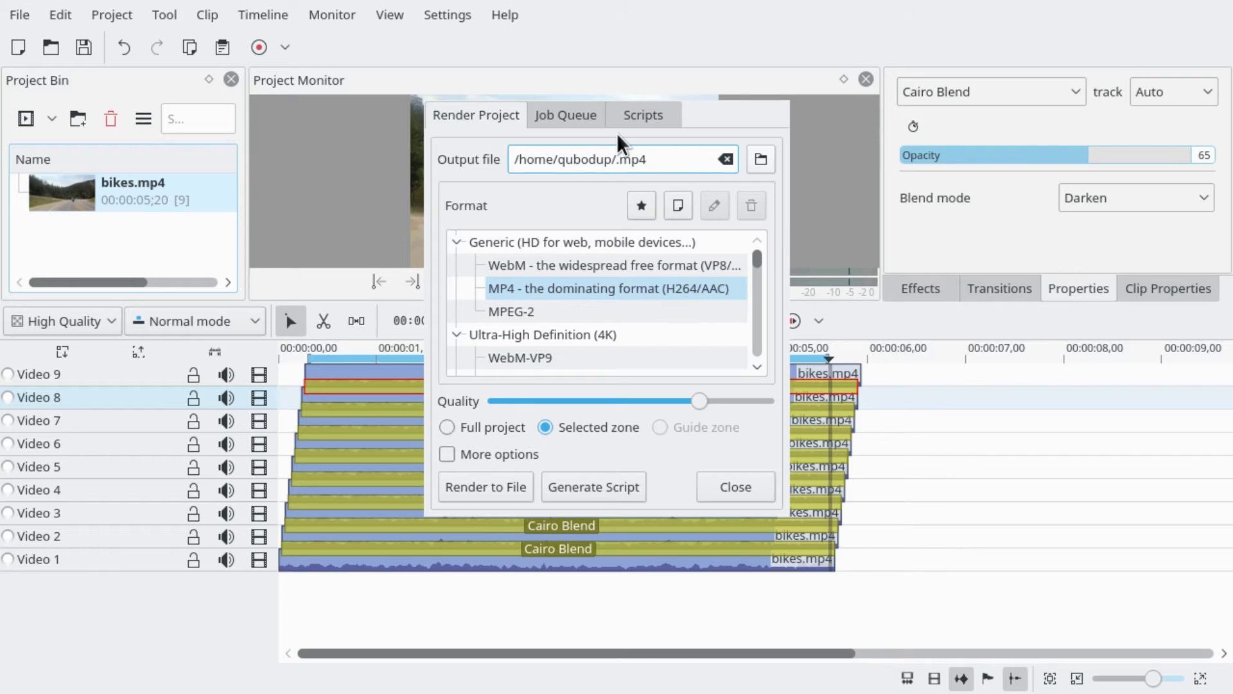
text(motionblur)
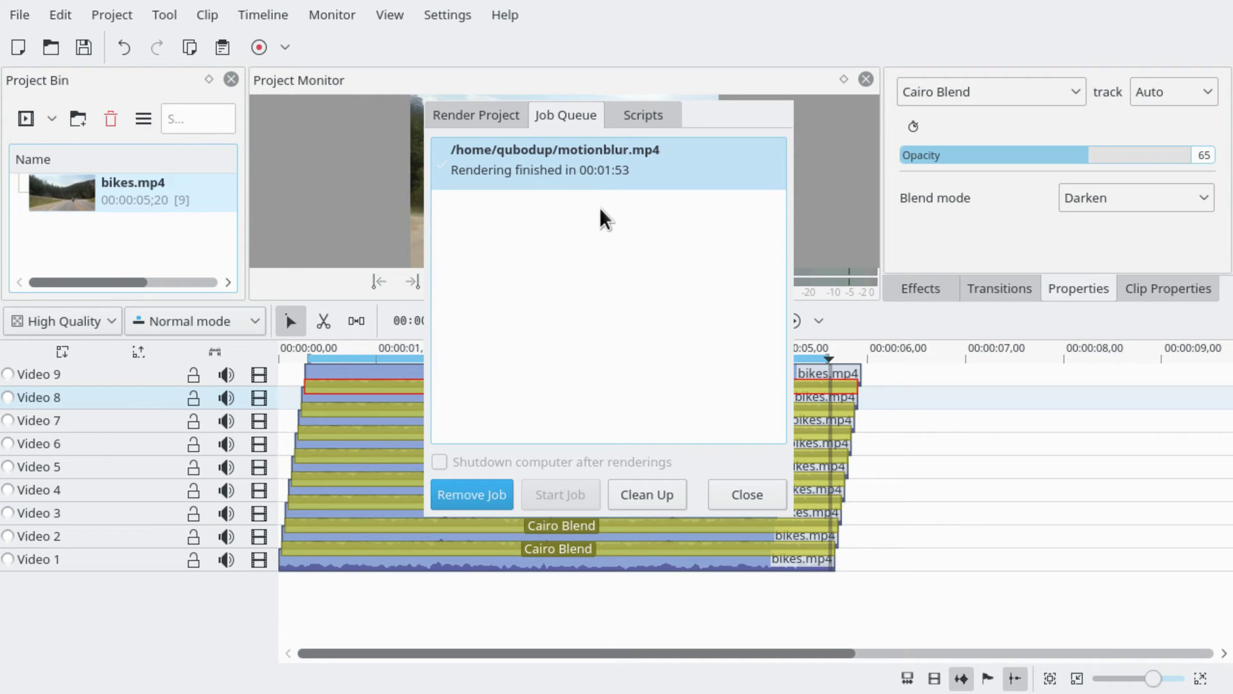
click(746, 499)
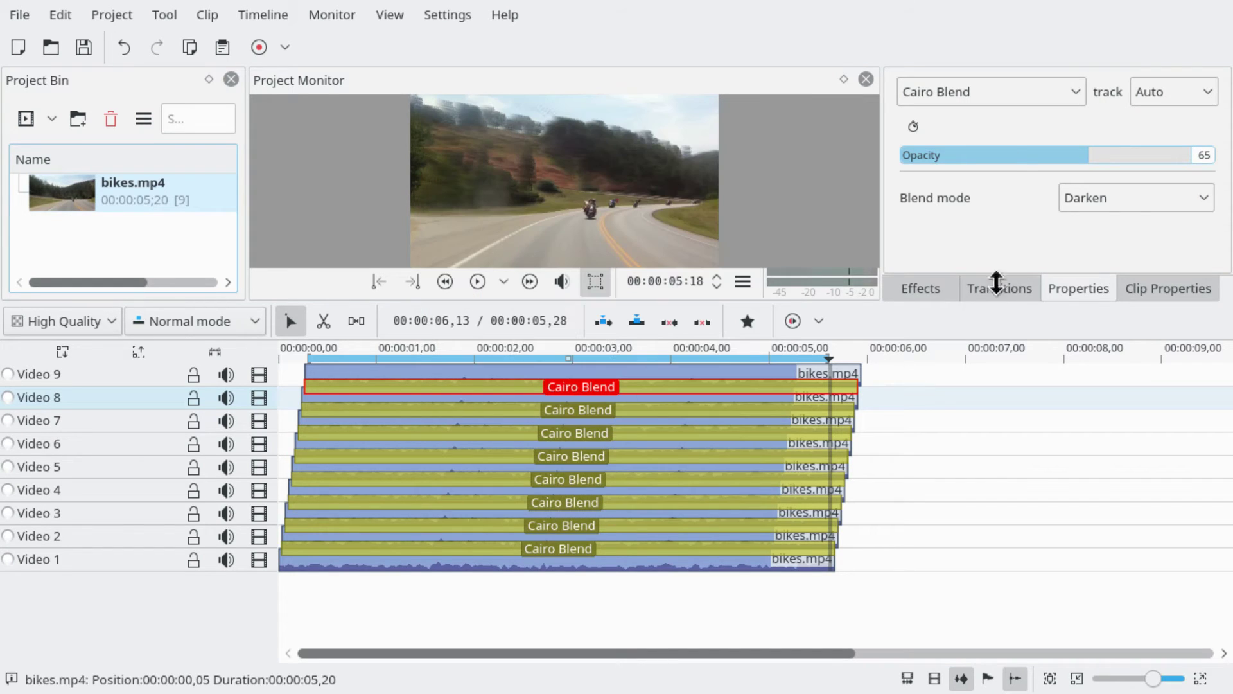
Set the blend mode of the Video 9, Video 8 and Video 7 Cairo Blend transitions to Lighten
click(1127, 195)
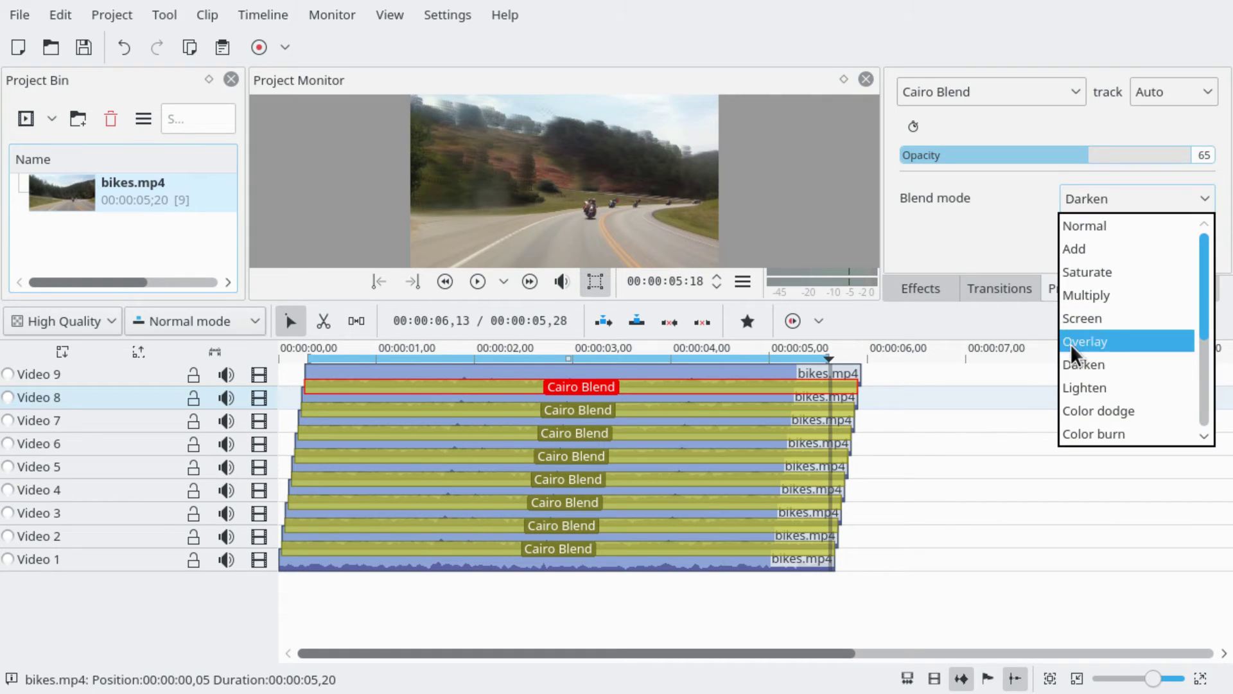
click(1090, 387)
click(566, 414)
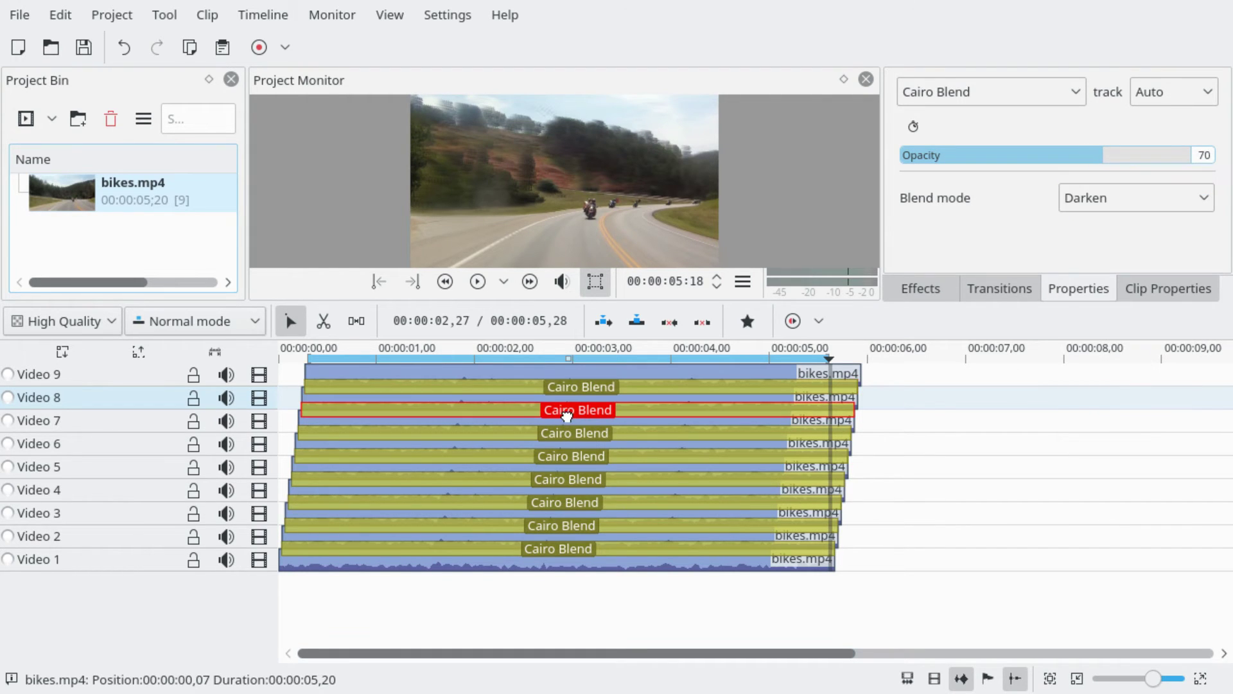
click(1166, 193)
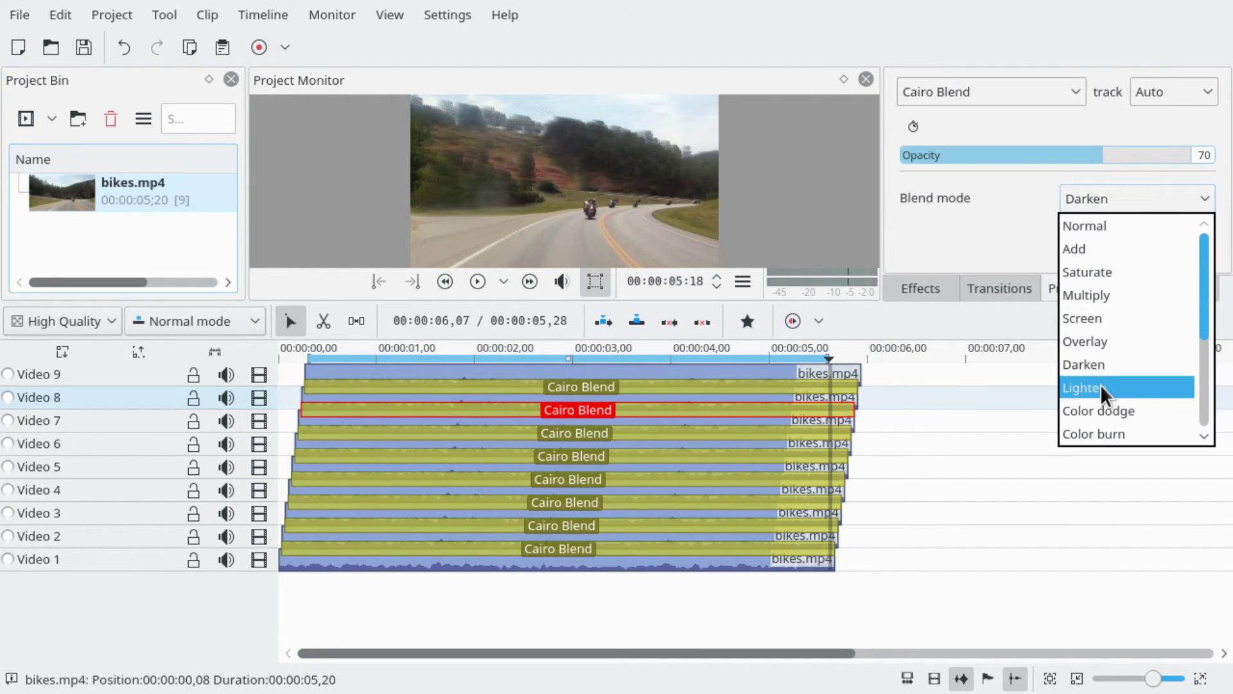
click(1100, 388)
click(610, 433)
click(1142, 197)
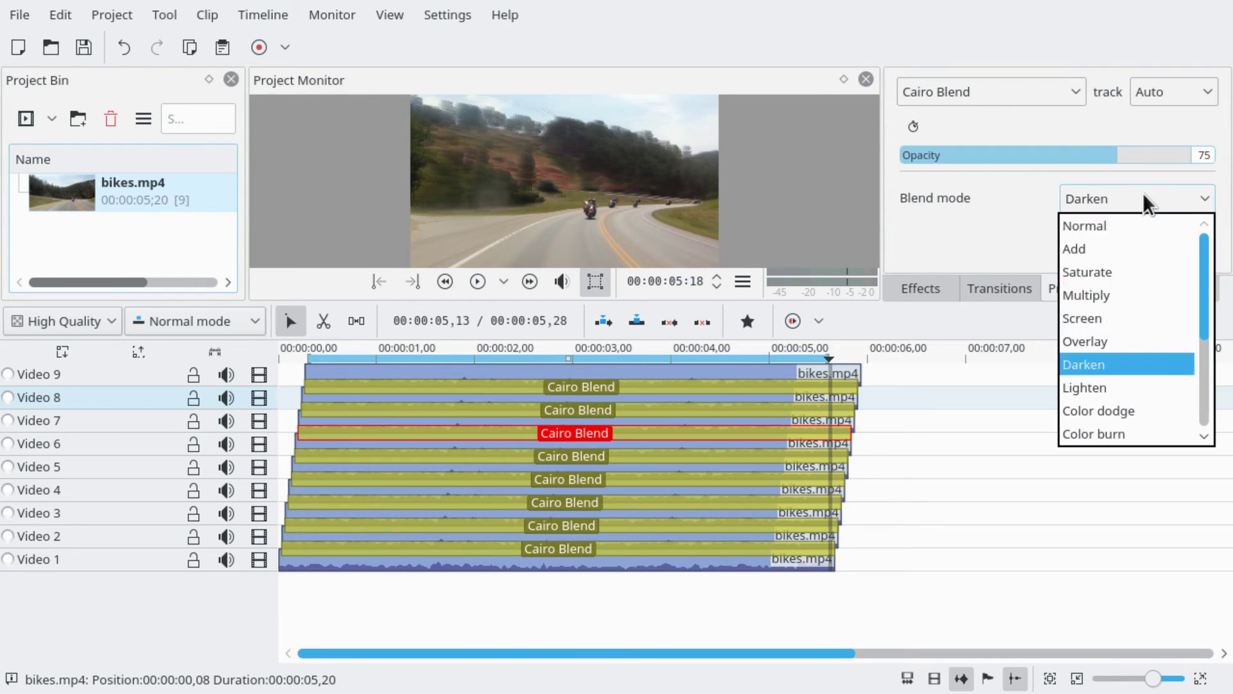
click(1096, 387)
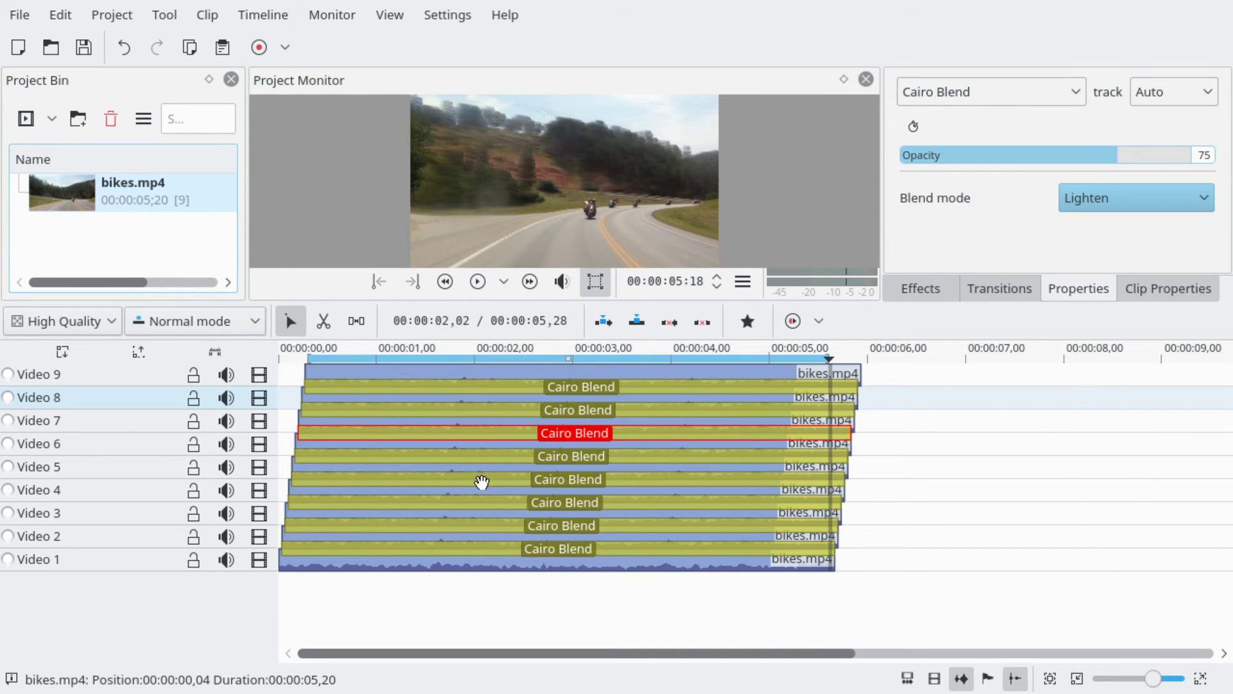
Set the blend mode of the Video 6 and Video 5 Cairo Blend transitions to Lighten
click(551, 471)
click(633, 453)
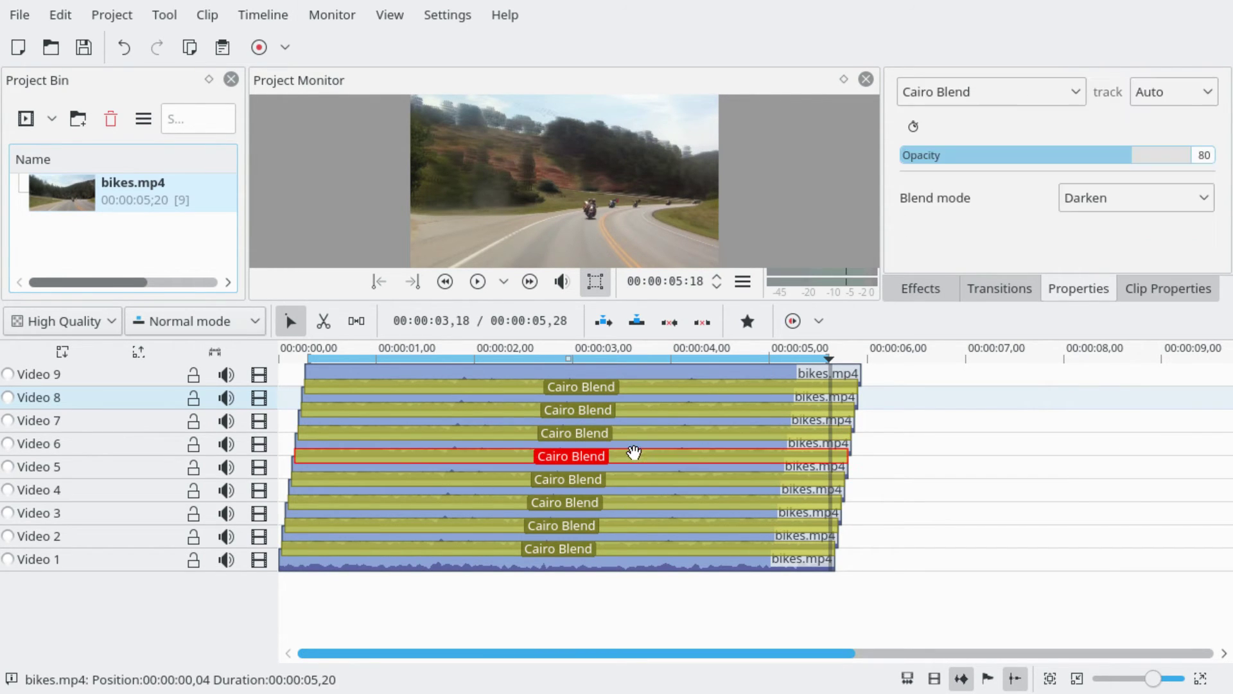
click(1123, 197)
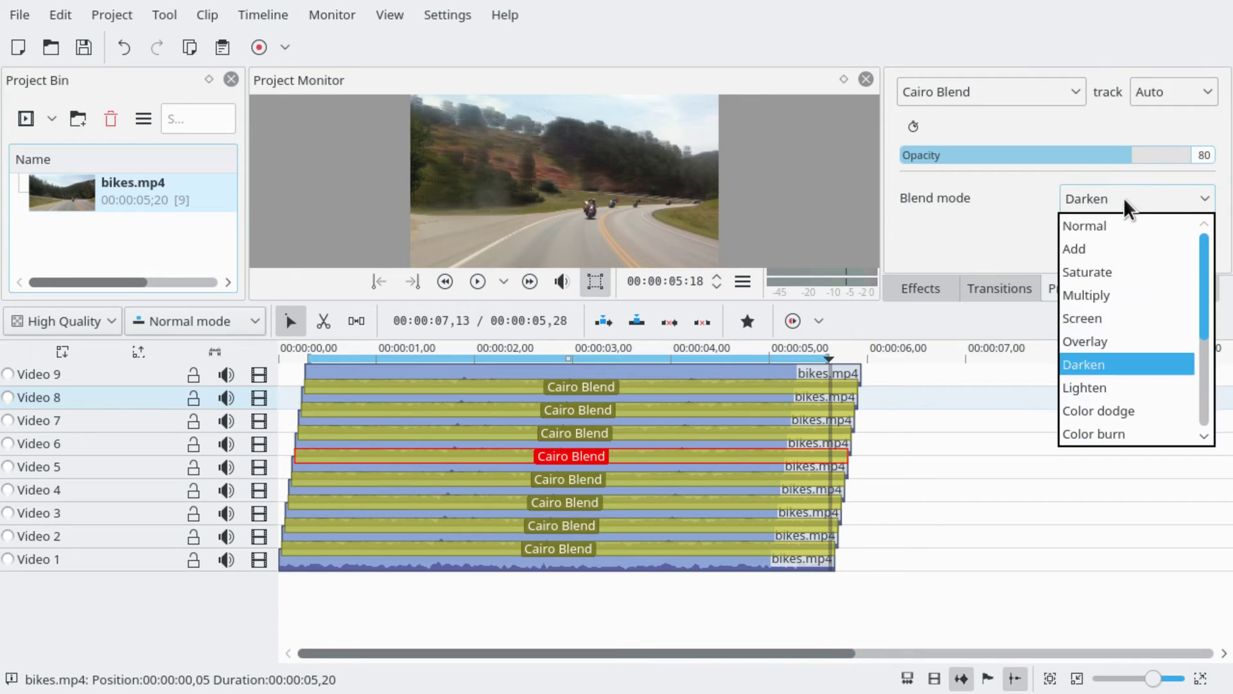
click(1075, 384)
click(588, 488)
click(681, 473)
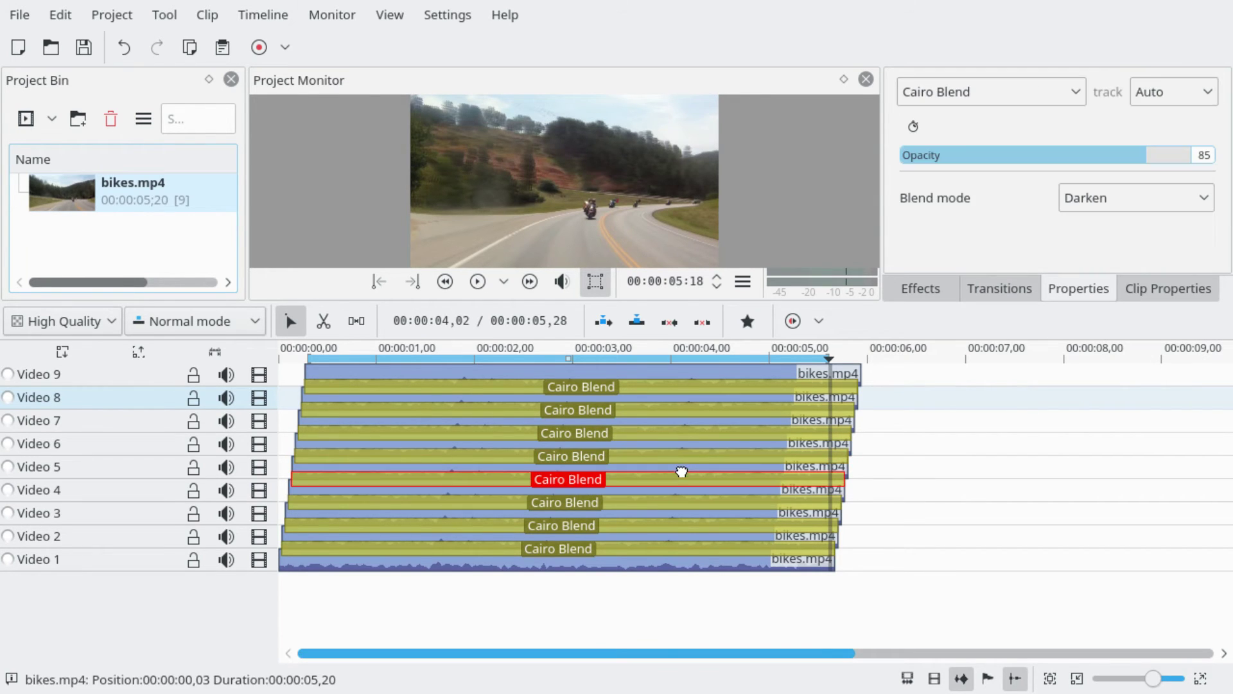
click(1117, 194)
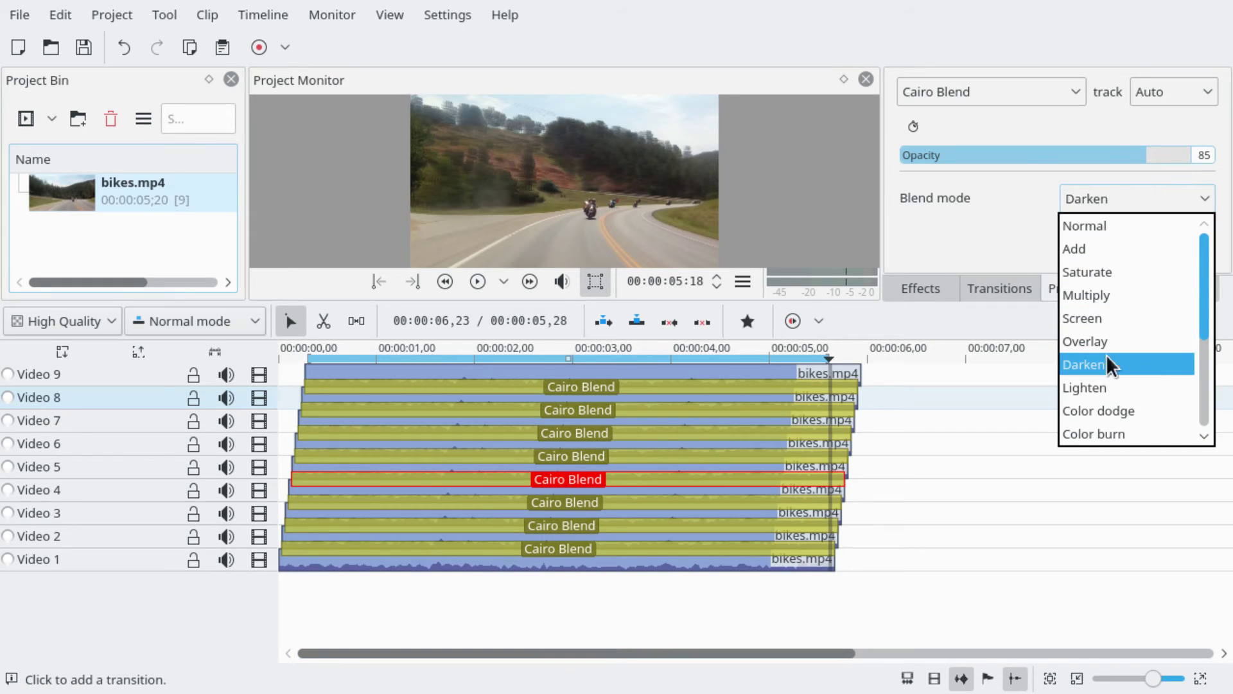
click(1104, 384)
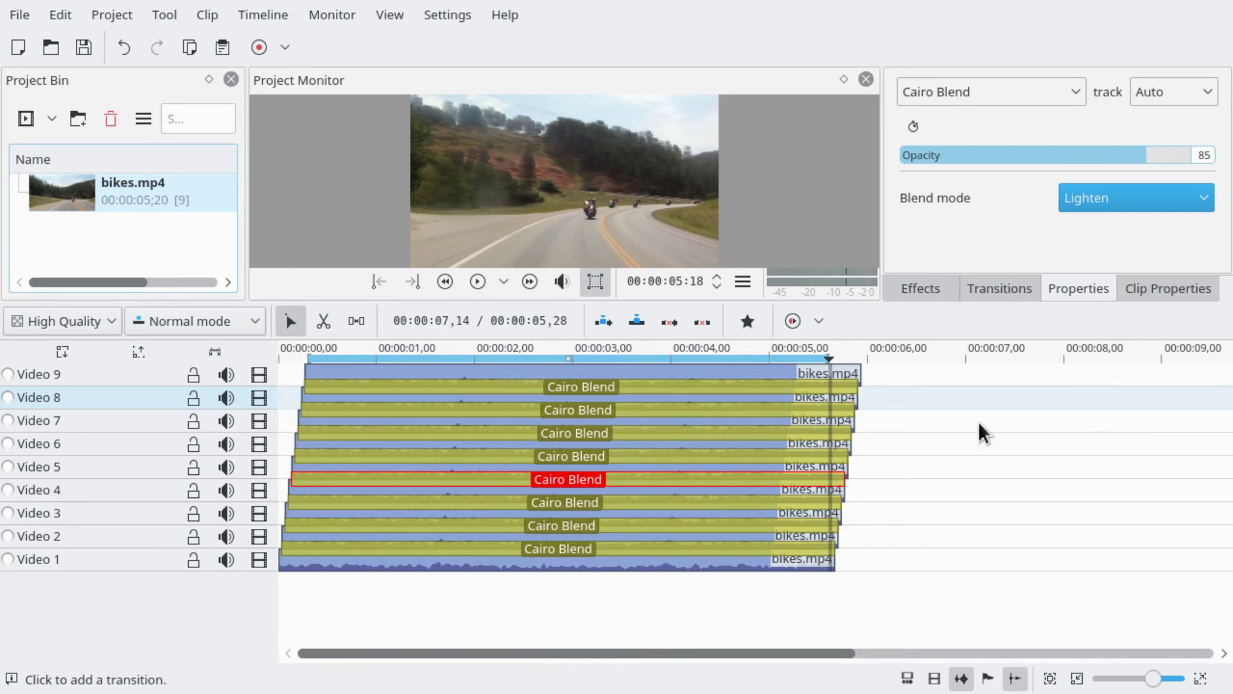
Set the blend mode of the Video 4, Video 3 and Video 2 Cairo Blend transitions to Lighten
click(565, 502)
click(1099, 207)
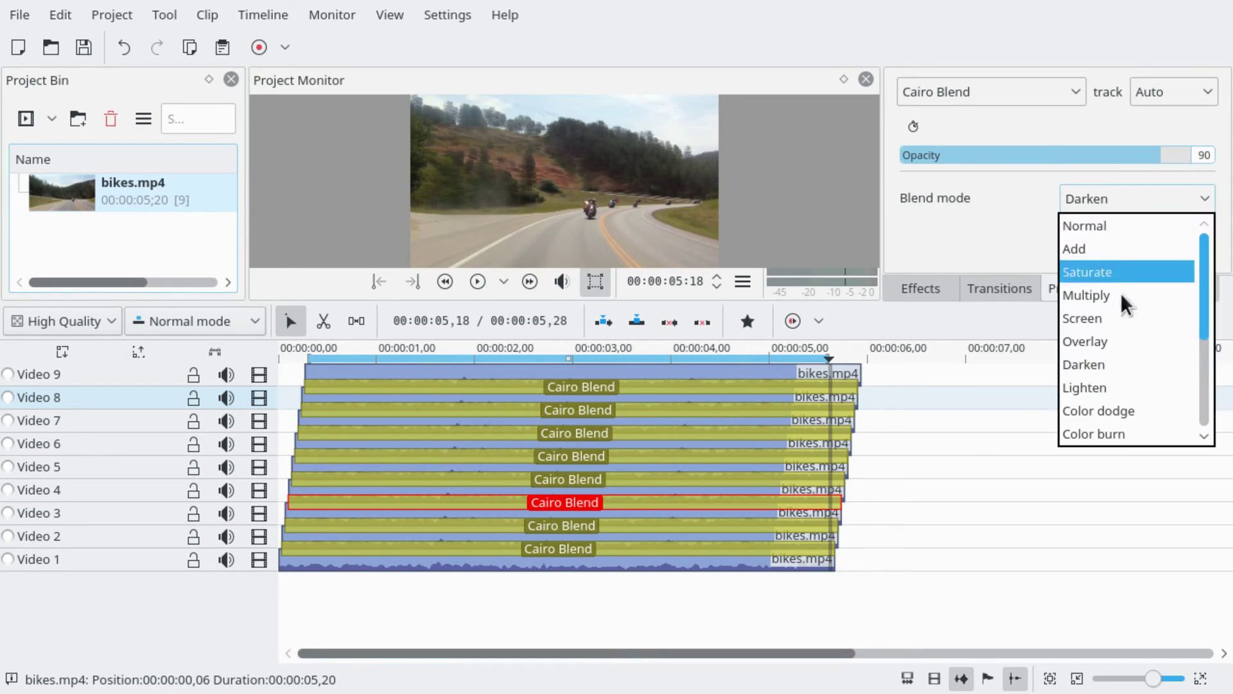
click(1113, 384)
click(605, 523)
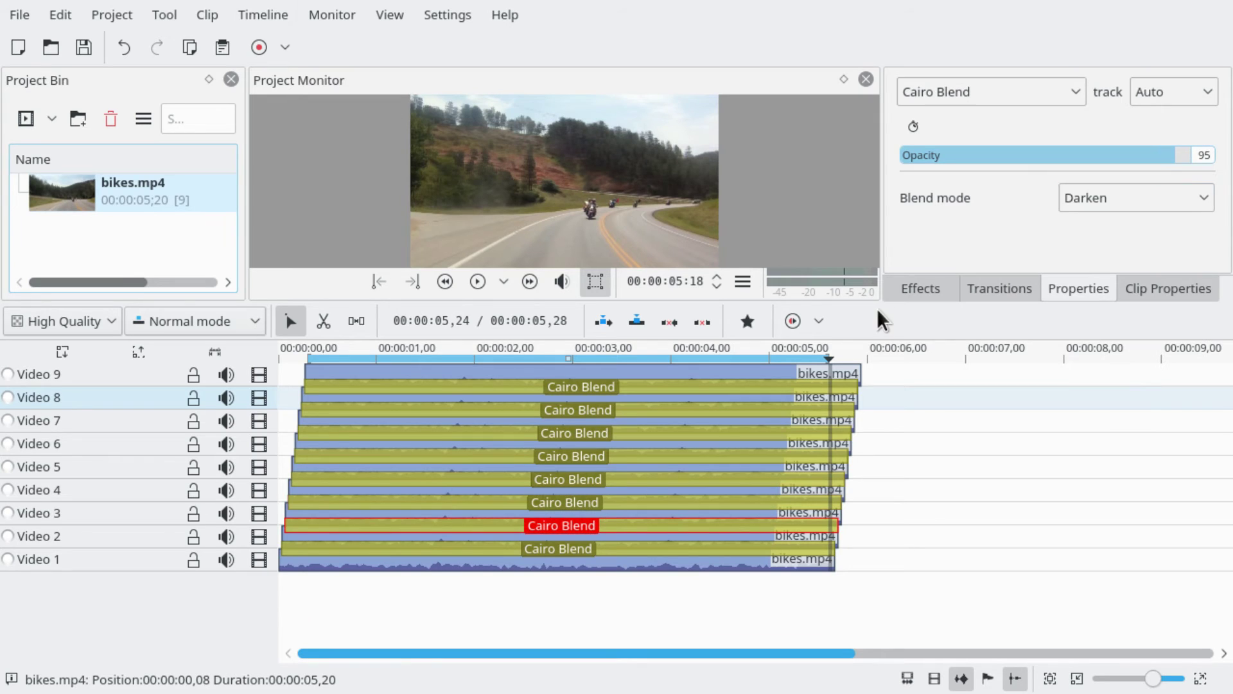
click(1184, 198)
click(1108, 385)
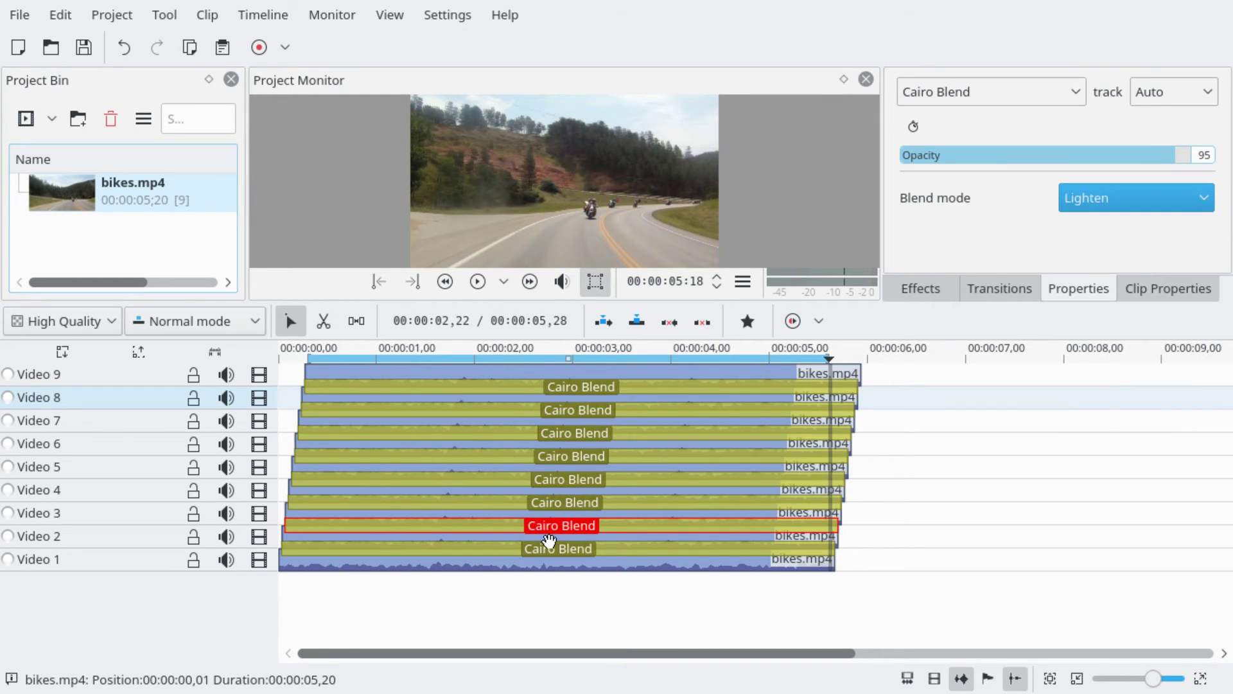
click(610, 548)
click(1108, 198)
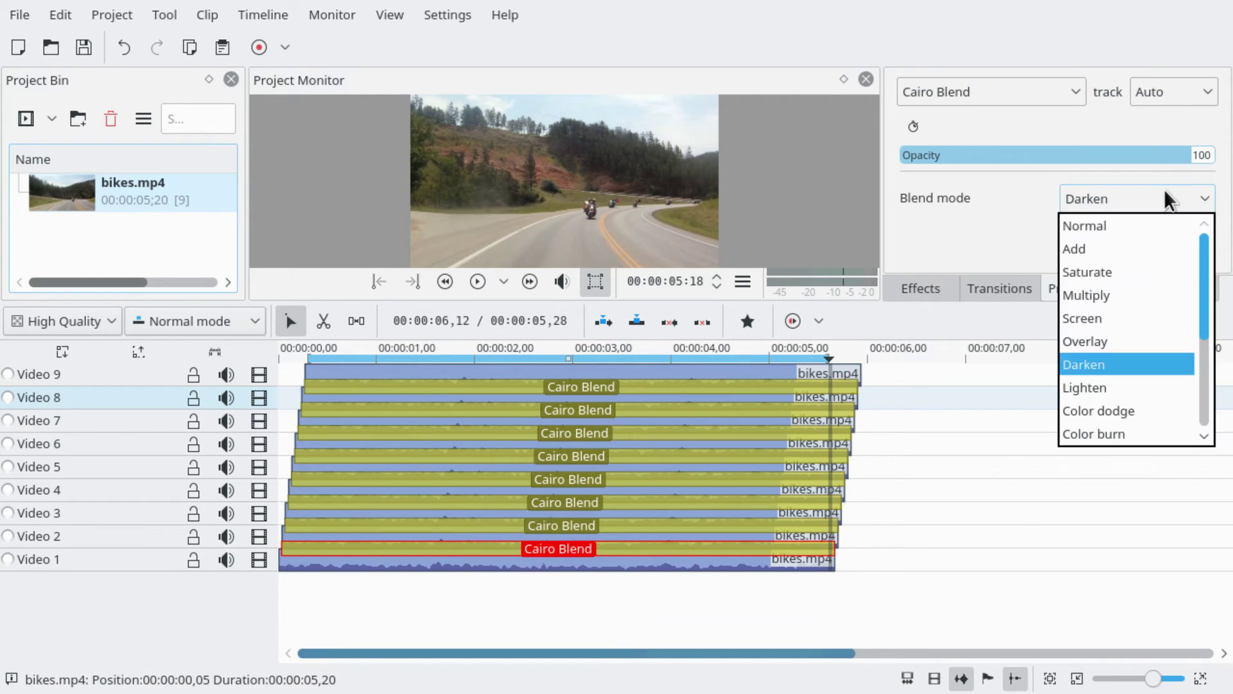
click(1120, 384)
Play back the sequence to preview the Lighten blending and open the render settings
click(402, 597)
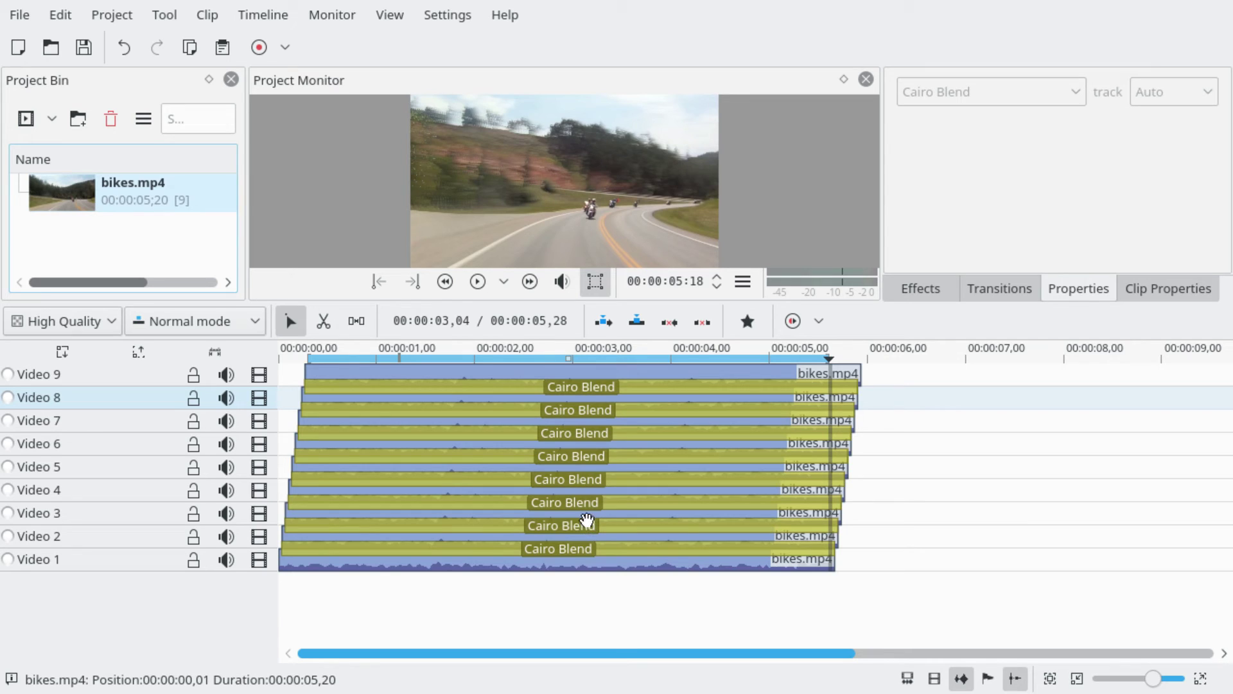
key(space)
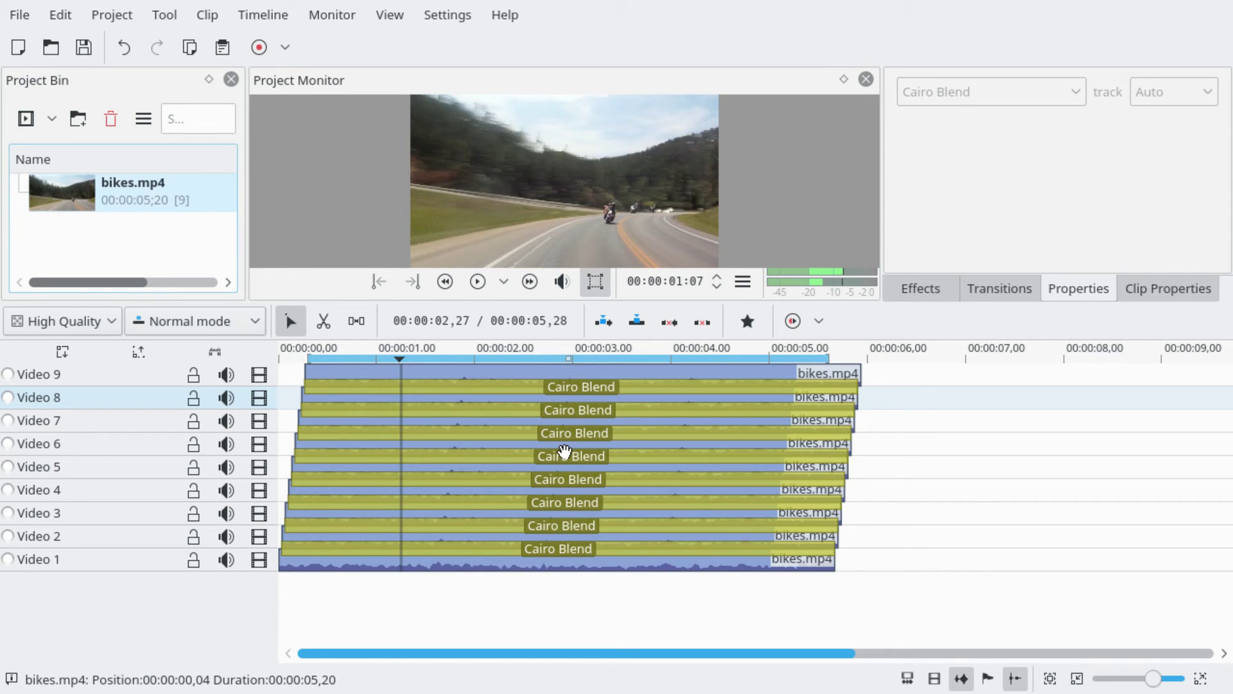
click(259, 48)
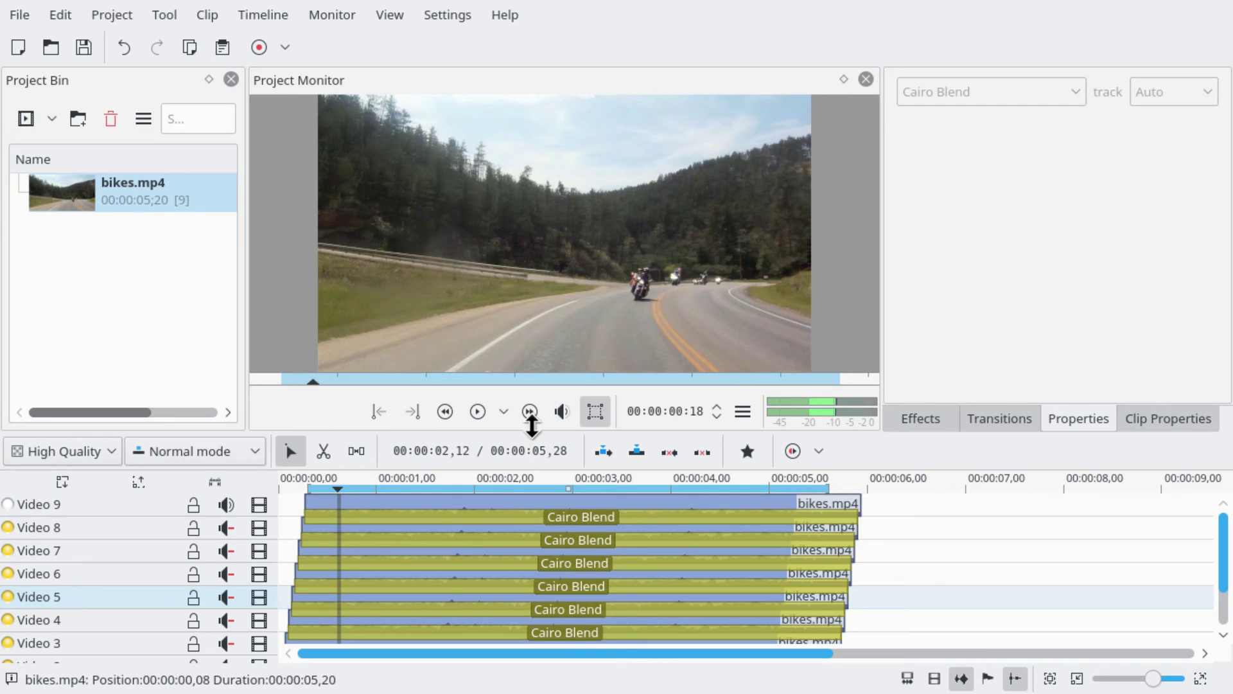
Enlarge the timeline area and change the Video 2 and Video 3 transitions from Cairo Blend to the darken type
drag(532, 425, 545, 262)
click(478, 536)
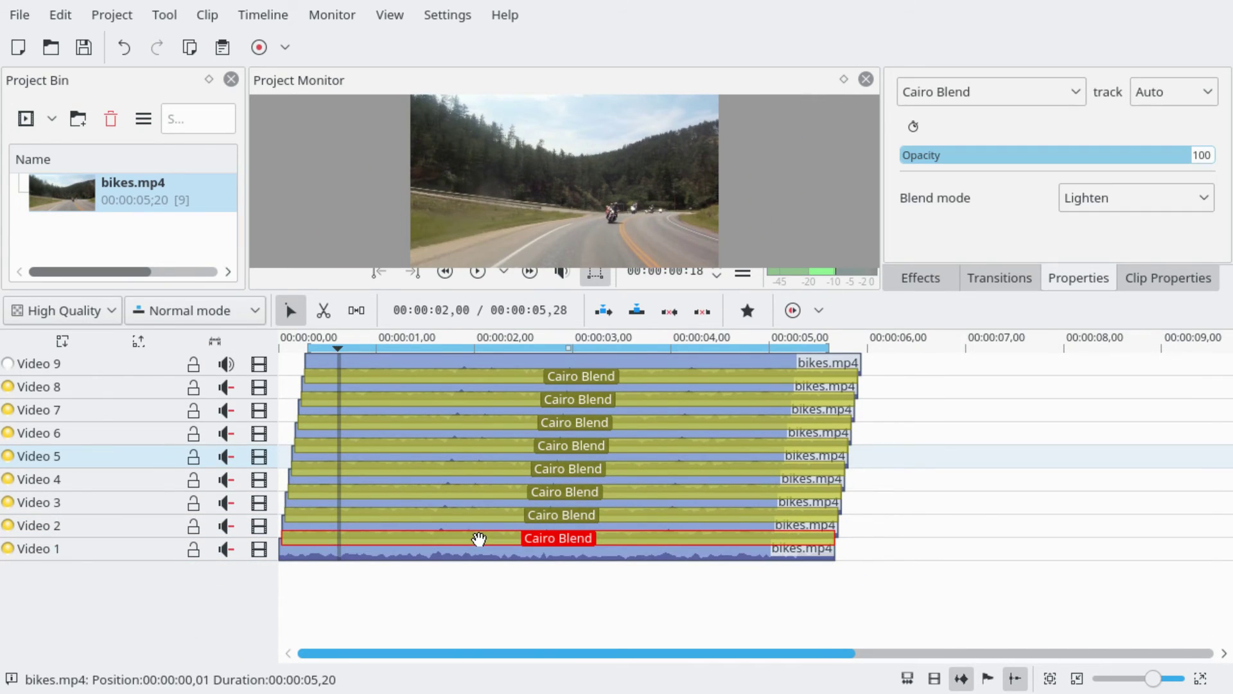
click(1000, 90)
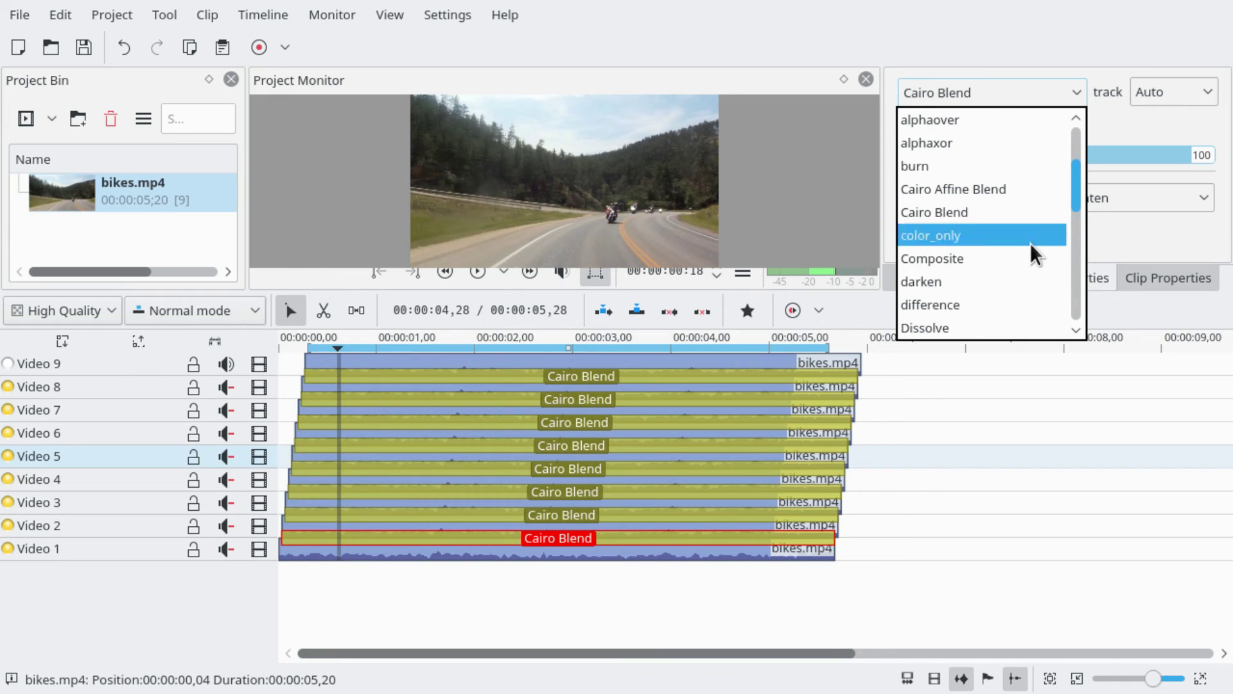
click(996, 281)
click(570, 514)
click(981, 92)
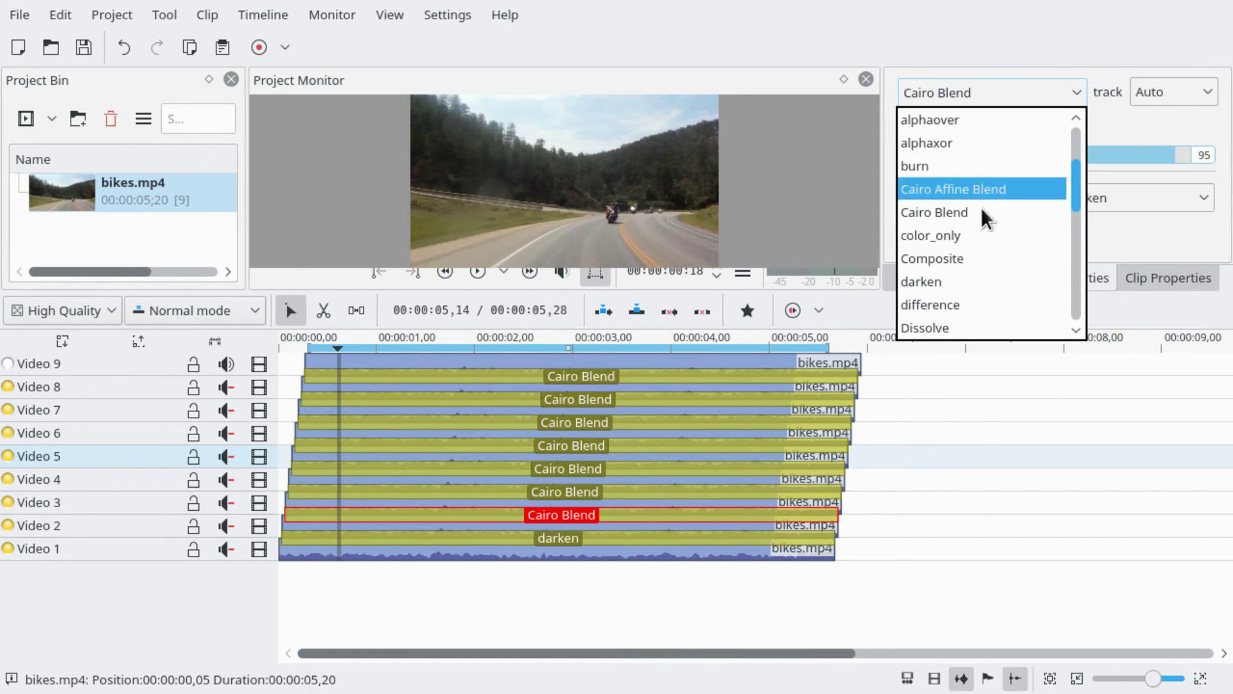
click(981, 281)
Change the Video 4 and Video 5 transitions from Cairo Blend to the darken type
click(598, 493)
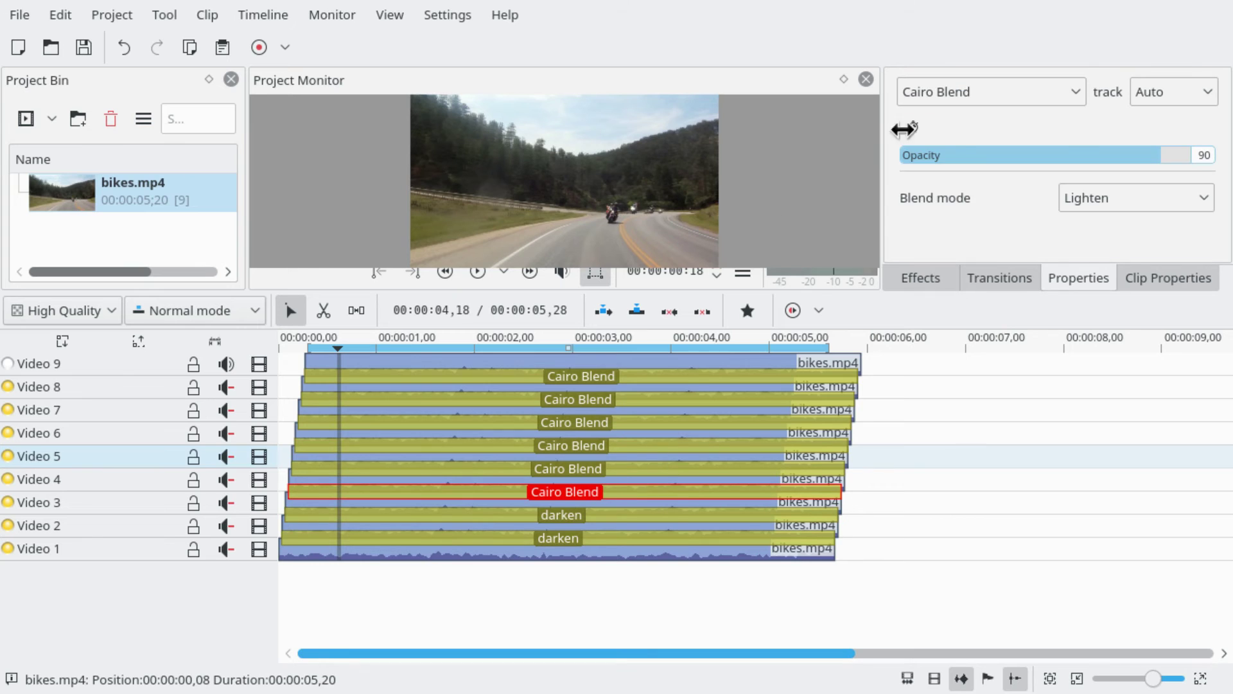
click(966, 91)
click(944, 277)
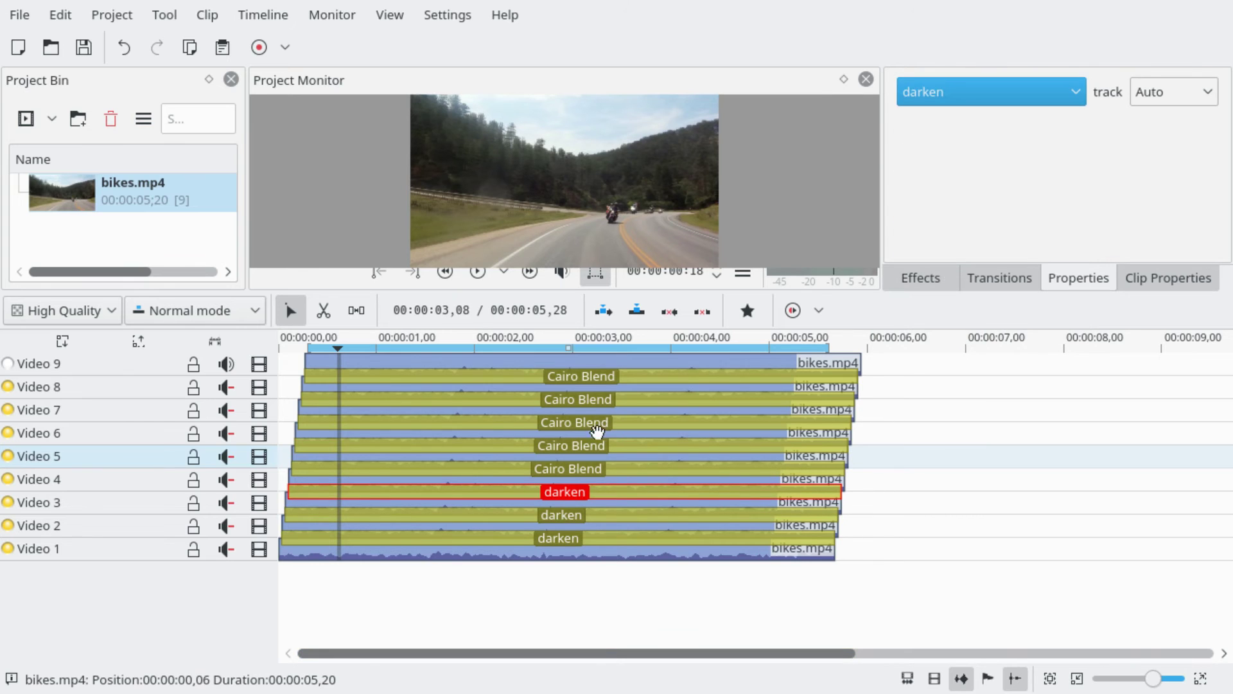
click(569, 468)
click(931, 95)
click(953, 283)
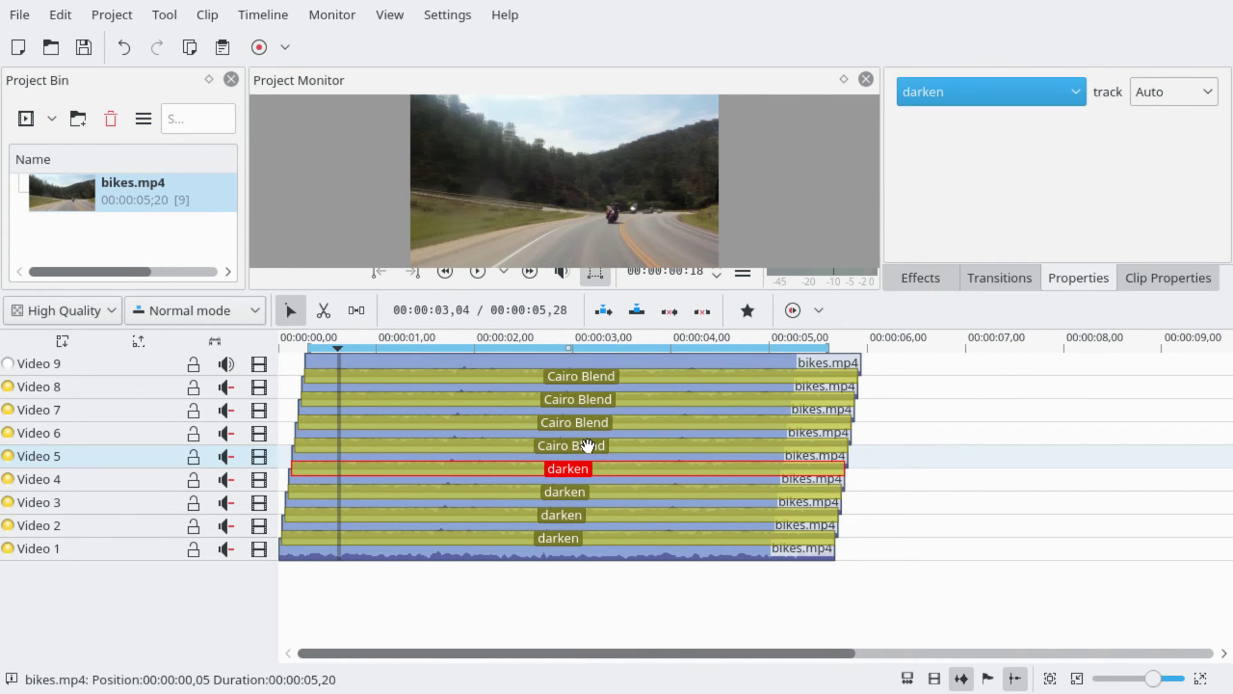
Change the Video 6 and Video 7 transitions from Cairo Blend to the darken type
click(571, 445)
click(933, 92)
click(977, 281)
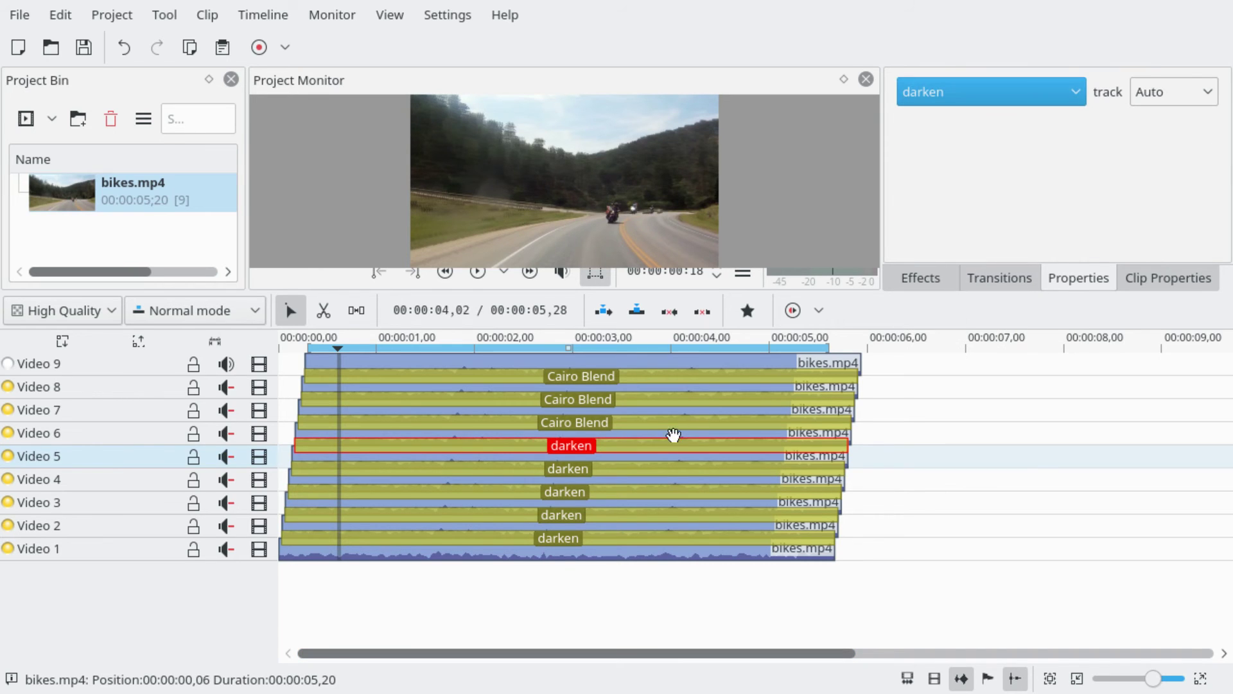
click(643, 424)
click(948, 91)
click(955, 282)
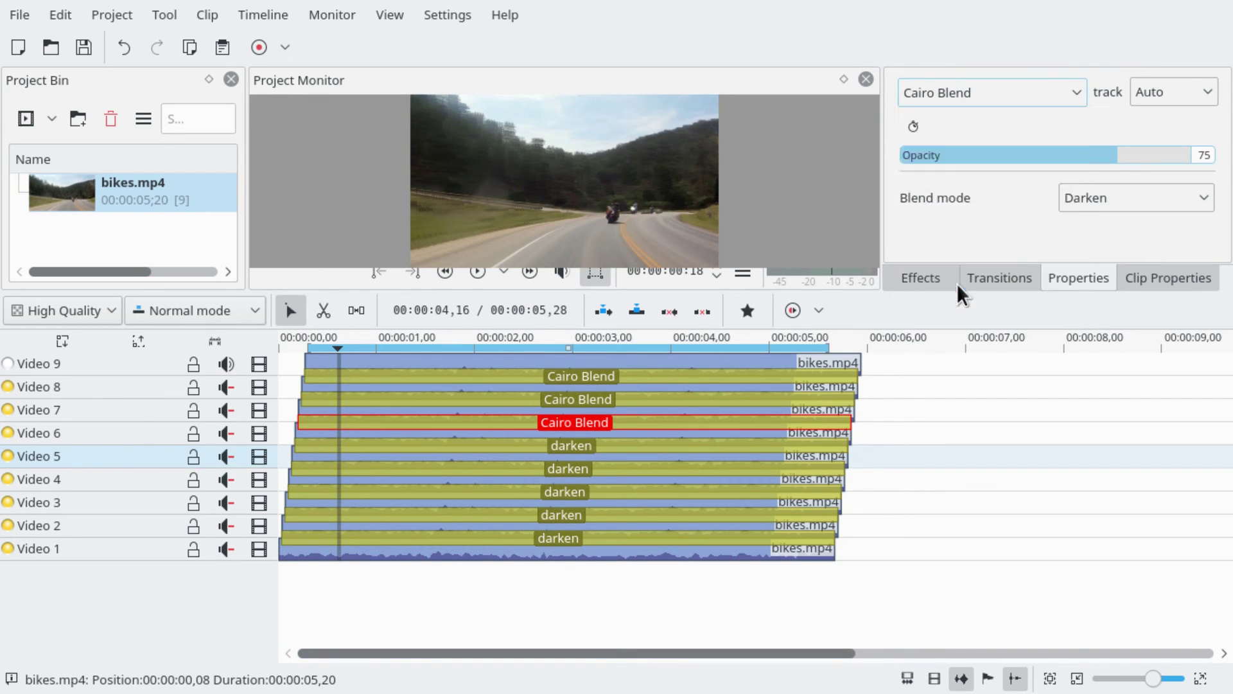
Change the Video 8 and Video 9 transitions from Cairo Blend to the darken type
click(714, 393)
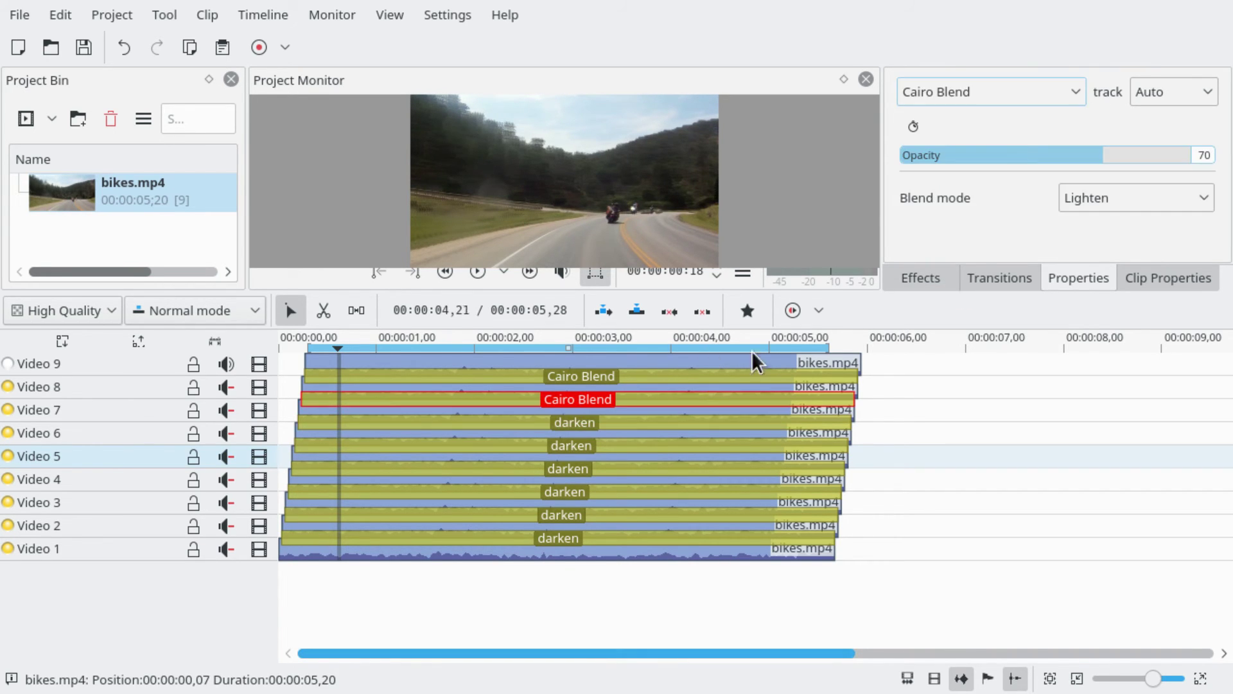
click(998, 92)
click(978, 280)
click(707, 376)
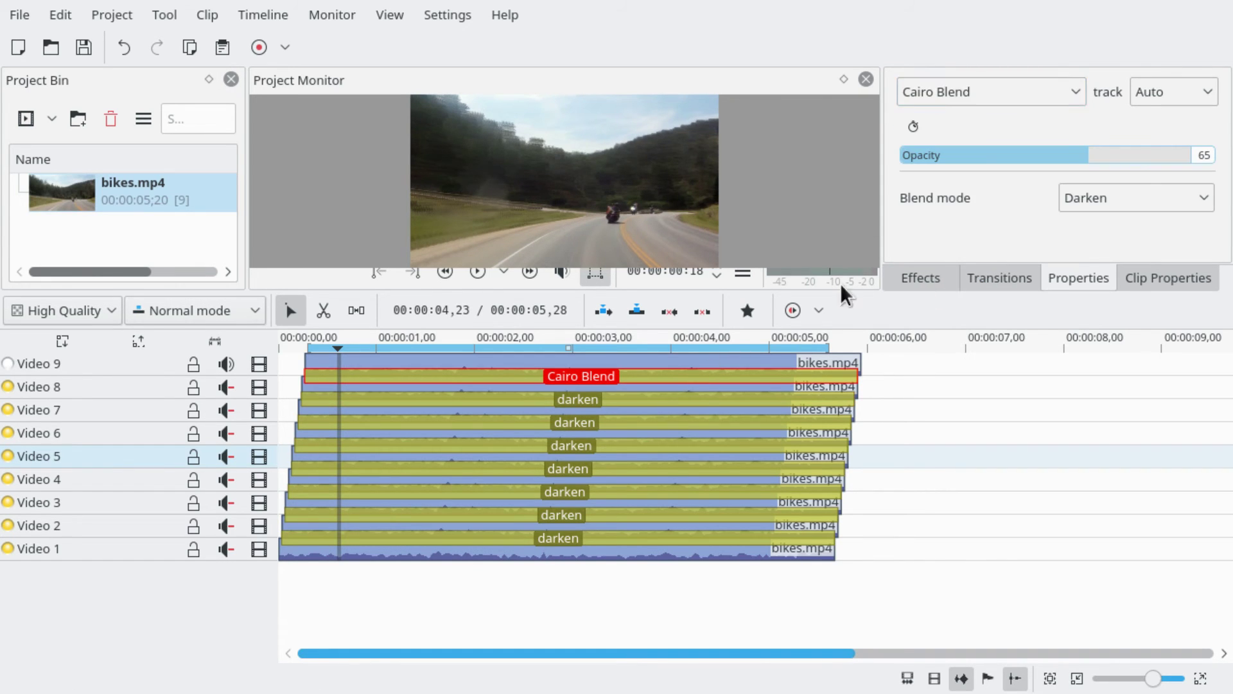
click(966, 93)
click(974, 282)
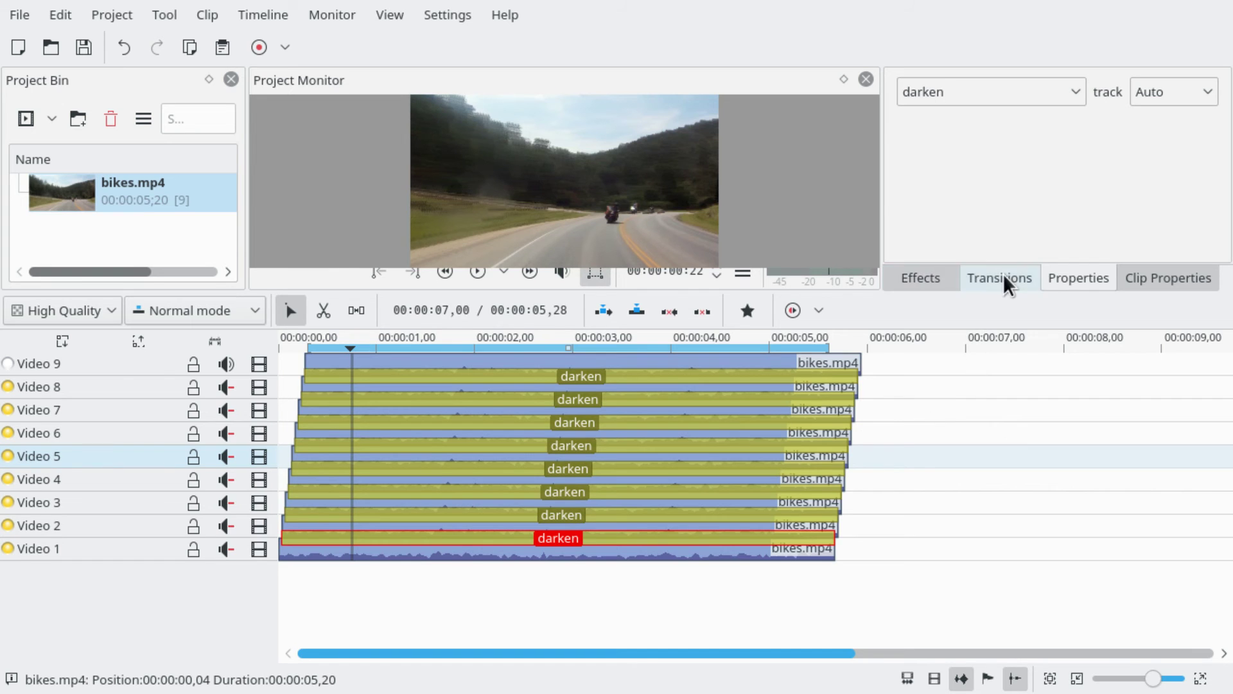
Switch the Video 2 and Video 3 transitions from darken to the lighten type
click(1075, 92)
scroll(1011, 194, down, 1)
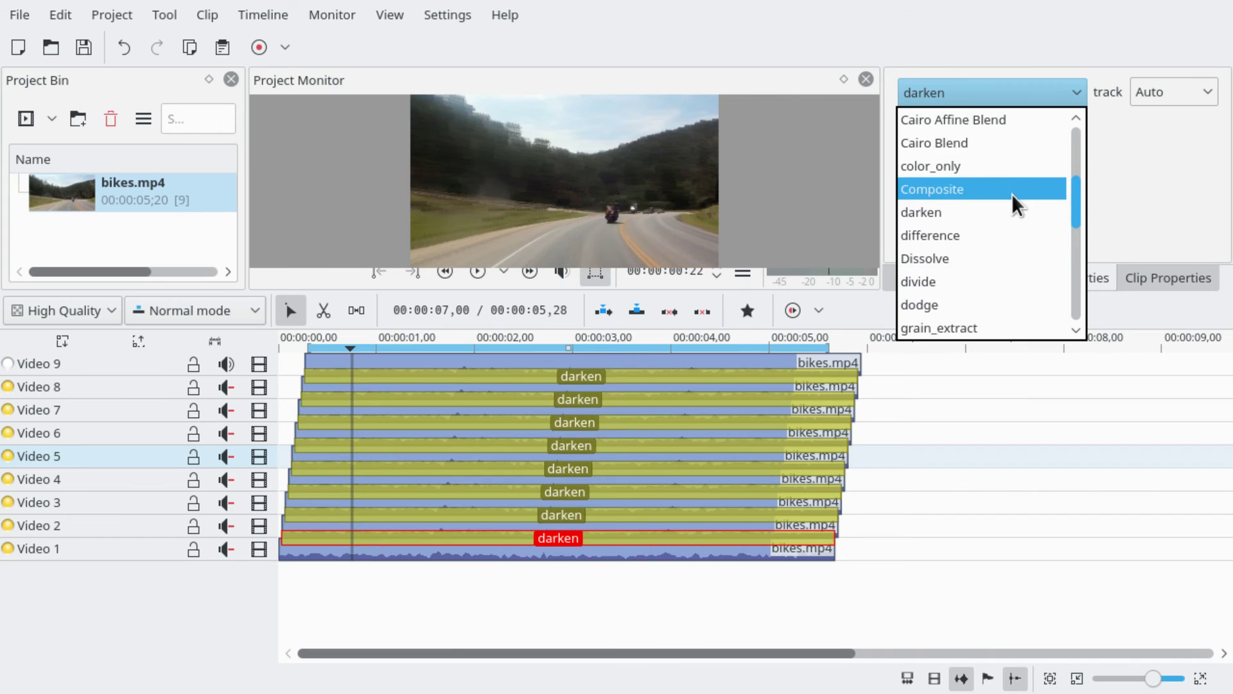
scroll(1004, 239, down, 2)
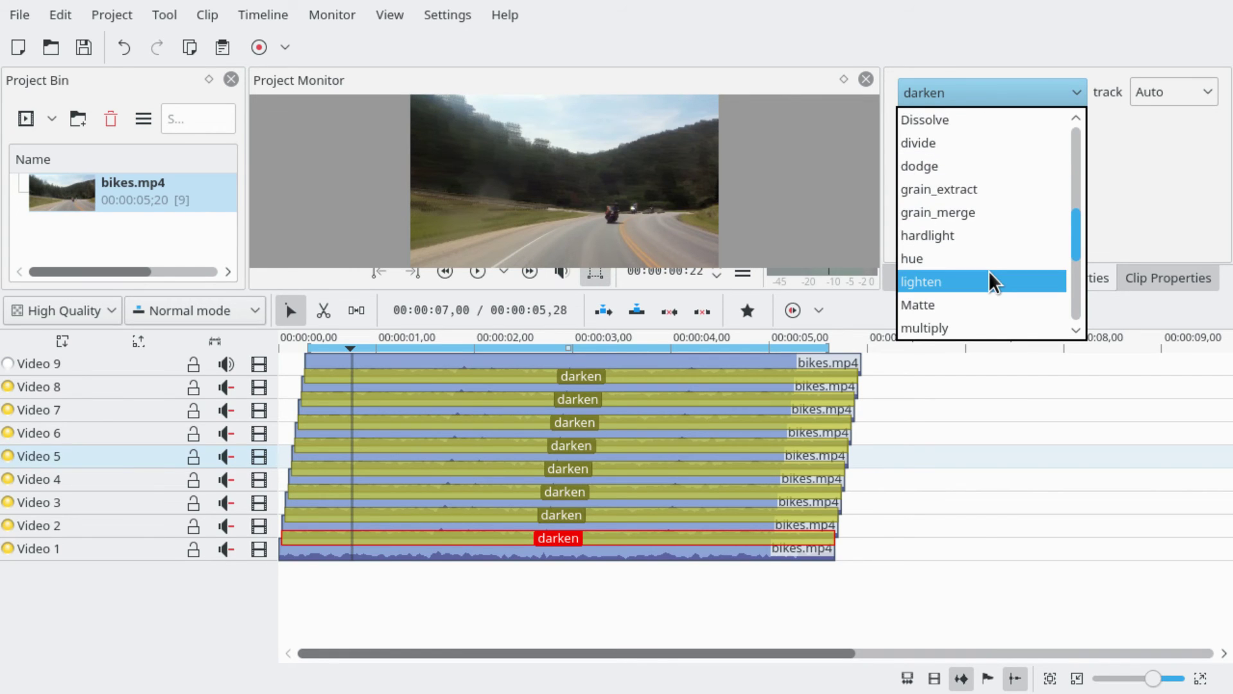
click(989, 272)
click(599, 515)
click(967, 92)
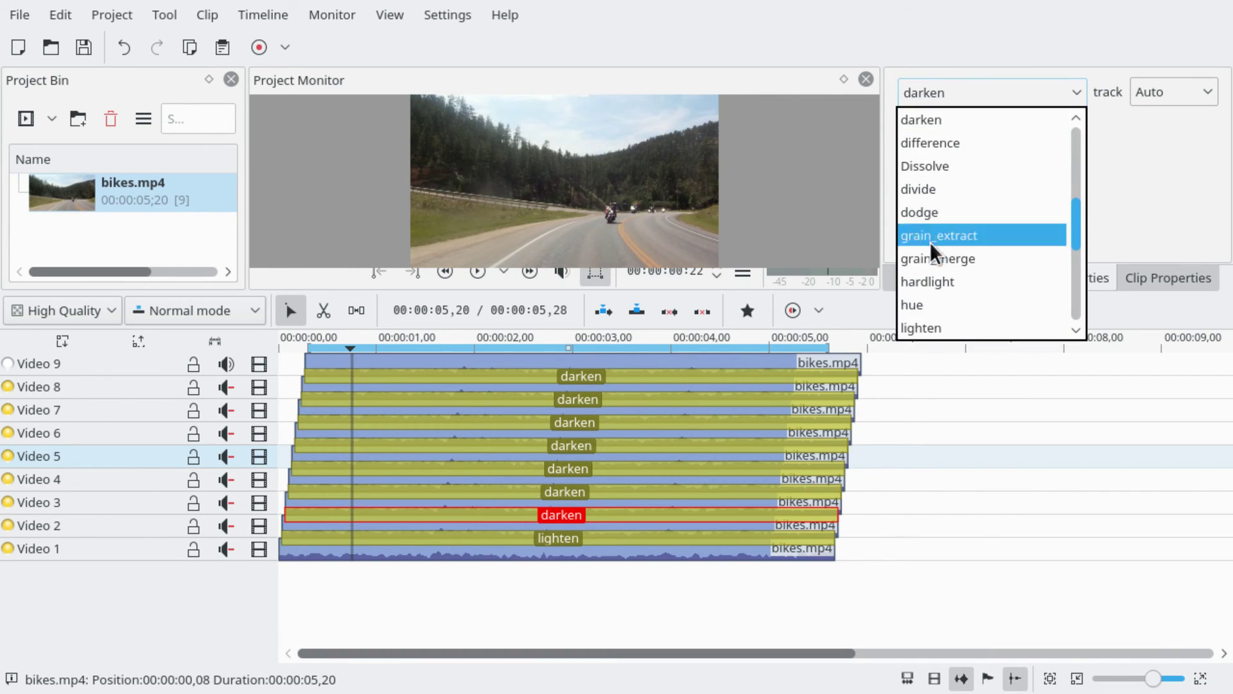
click(930, 328)
Switch the Video 4 and Video 5 transitions from darken to the lighten type
click(610, 493)
click(922, 92)
click(937, 327)
click(523, 470)
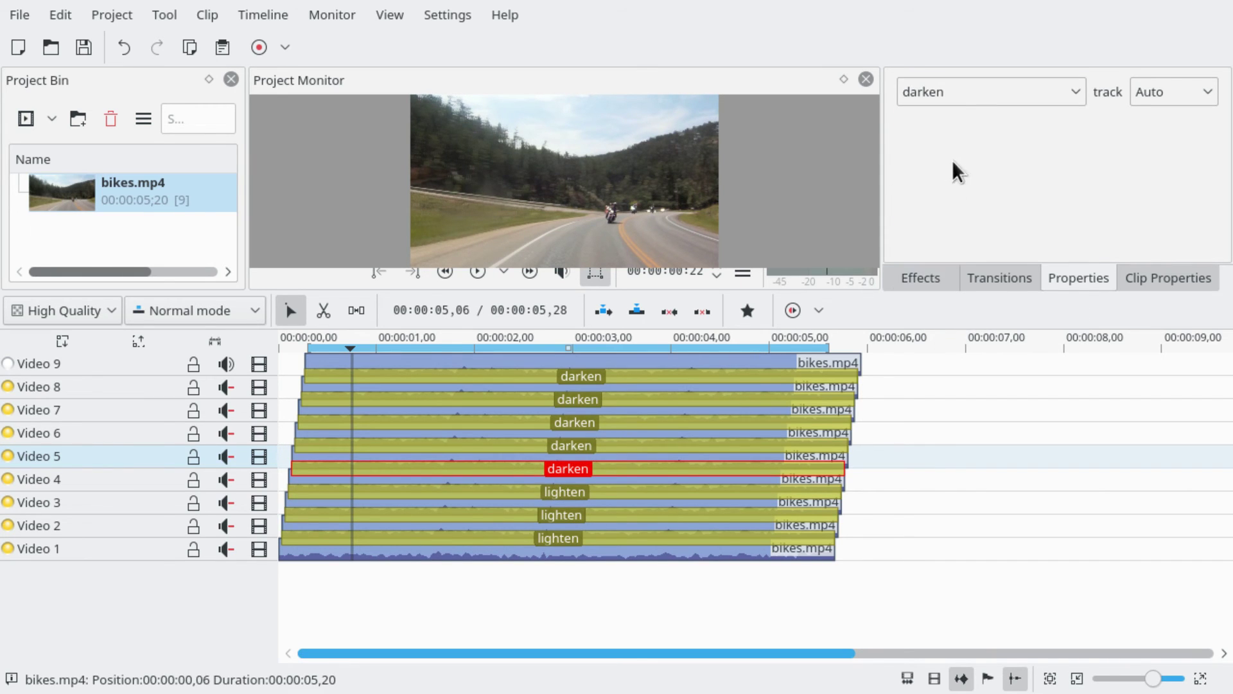
click(948, 91)
click(943, 325)
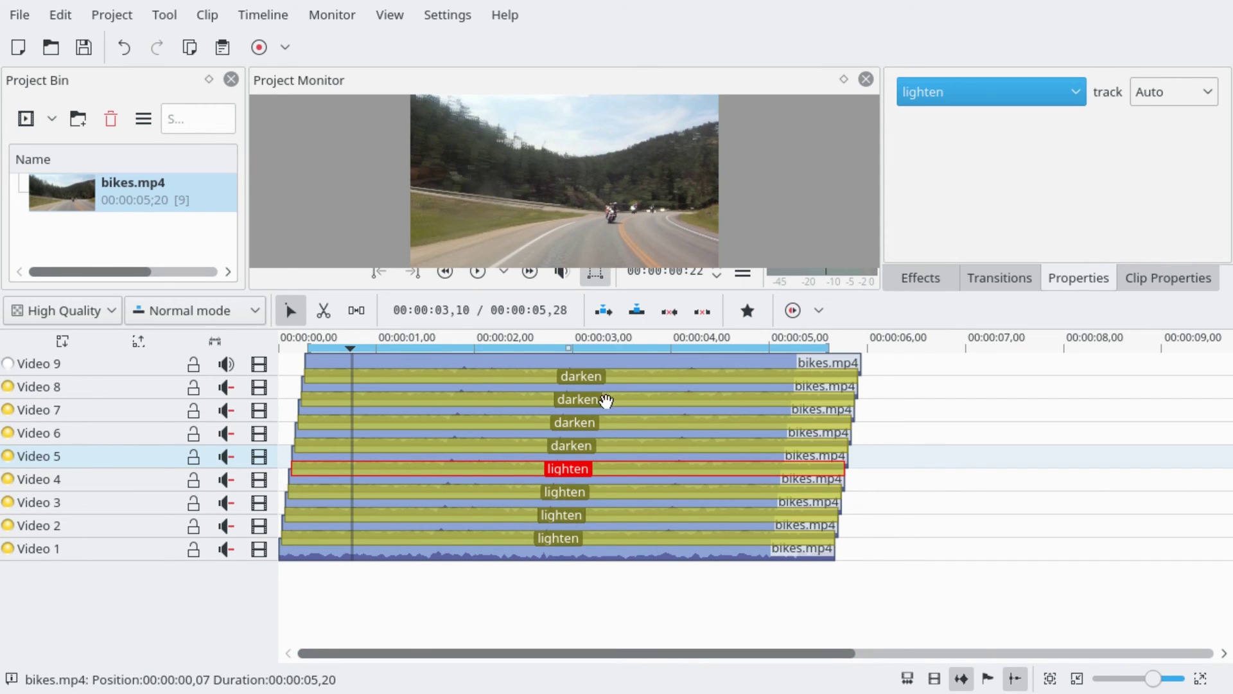
Switch the Video 6 and Video 7 transitions from darken to the lighten type
click(603, 452)
click(982, 92)
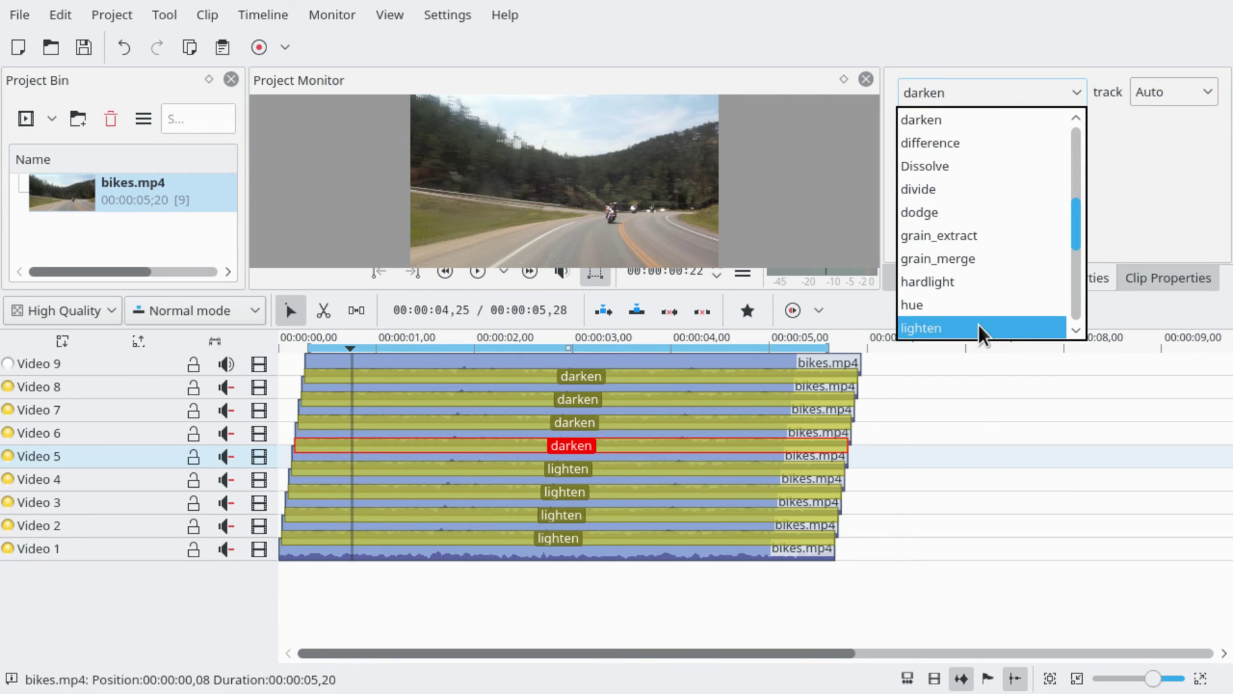
click(977, 324)
click(604, 424)
click(1002, 96)
click(920, 328)
Switch the Video 8 and Video 9 transitions from darken to the lighten type
click(615, 399)
click(943, 96)
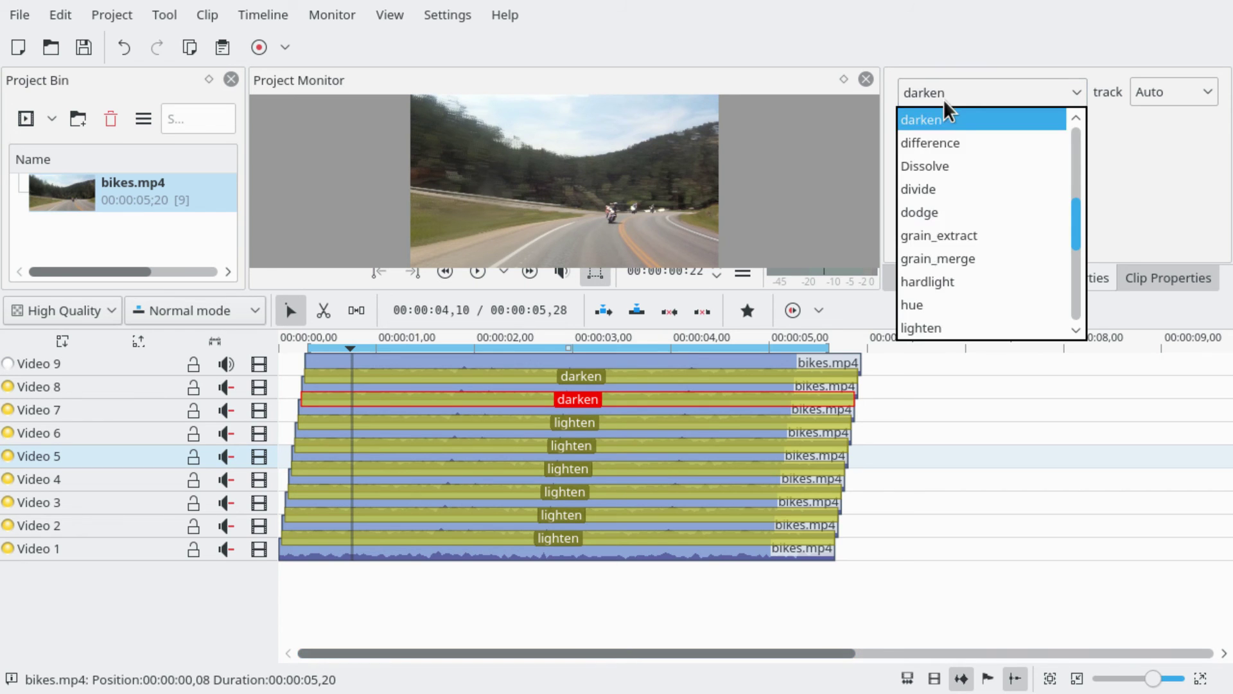
click(946, 325)
click(622, 371)
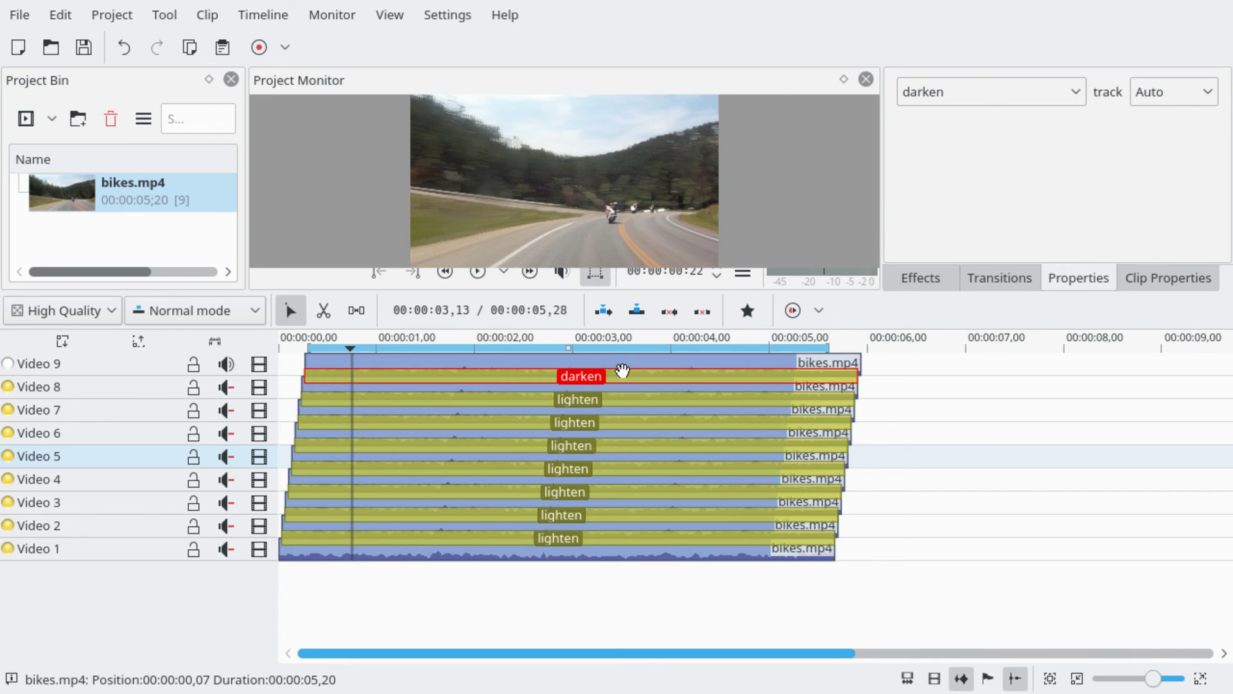
click(987, 105)
click(946, 325)
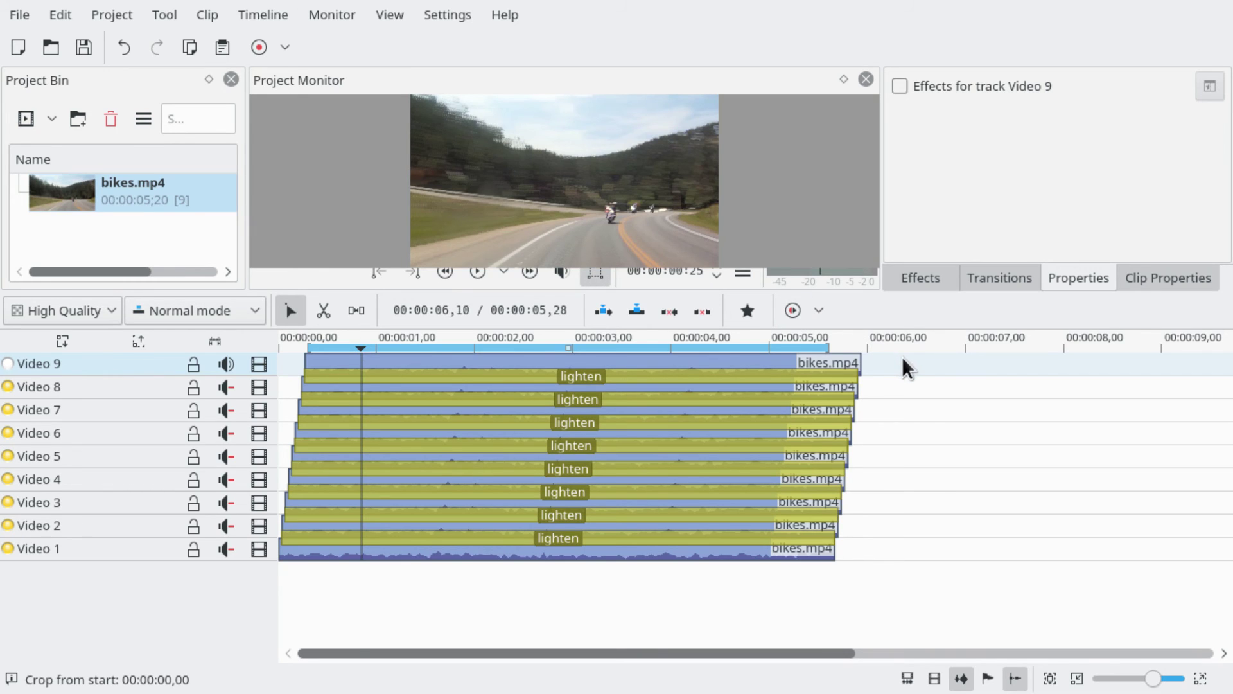
Delete the bikes.mp4 copies on tracks Video 5 through Video 9 together with their lighten transitions
click(879, 372)
drag(898, 360, 690, 449)
key(Delete)
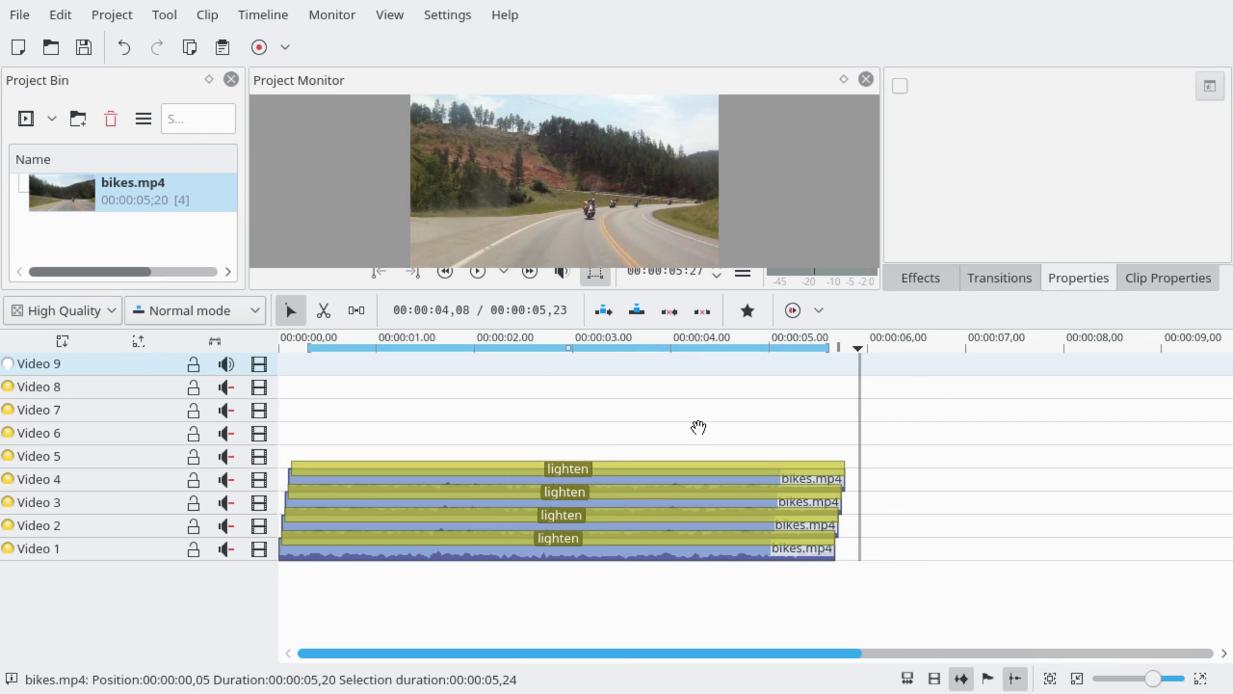
key(Delete)
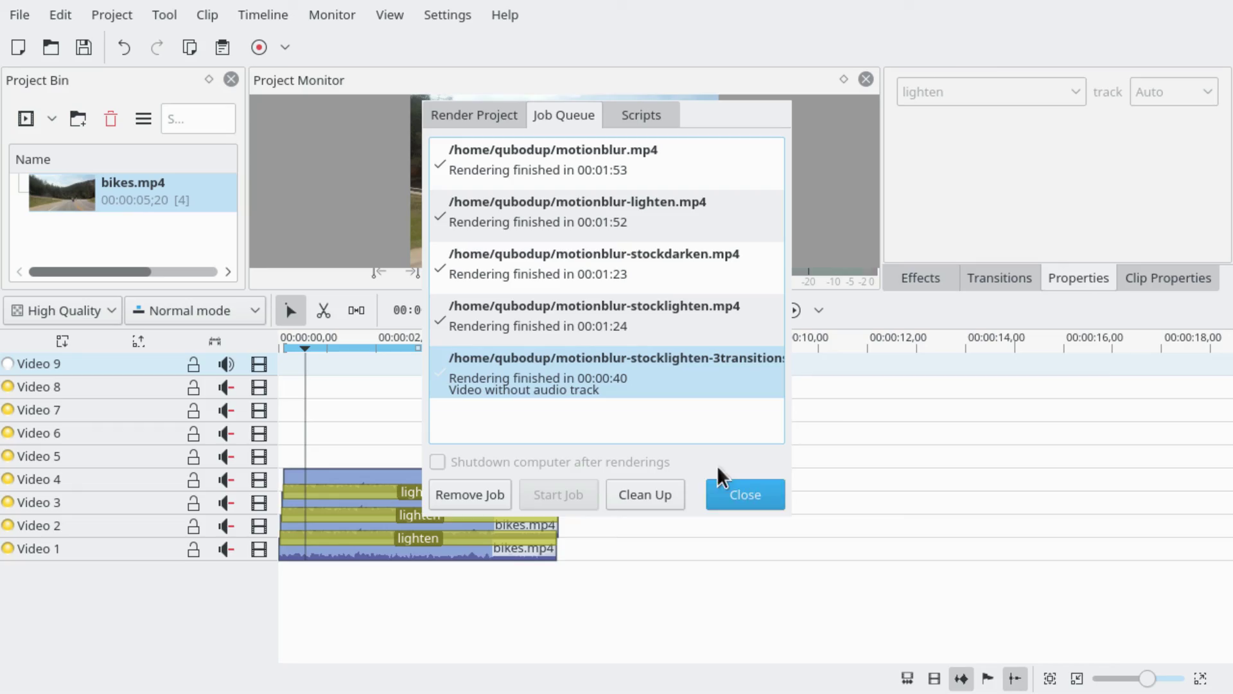
Close the render job queue and examine the frame offsets at the start of the four remaining clips
click(741, 498)
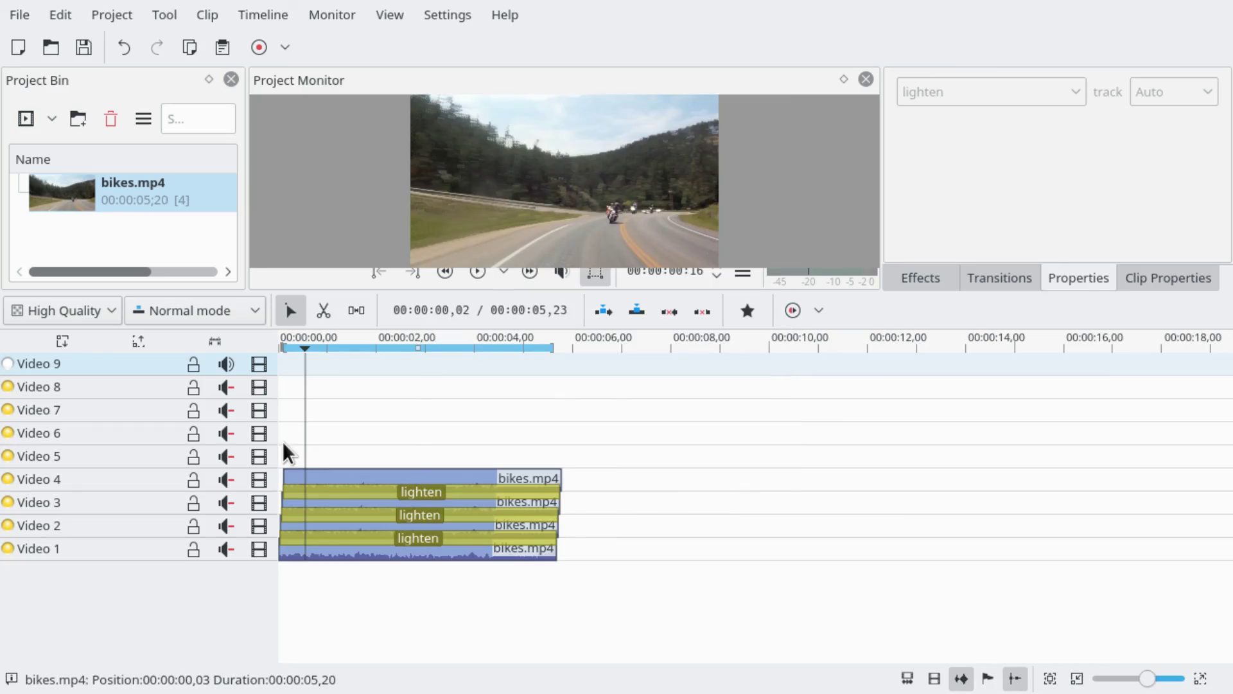
scroll(285, 453, up, 3)
scroll(307, 463, up, 1)
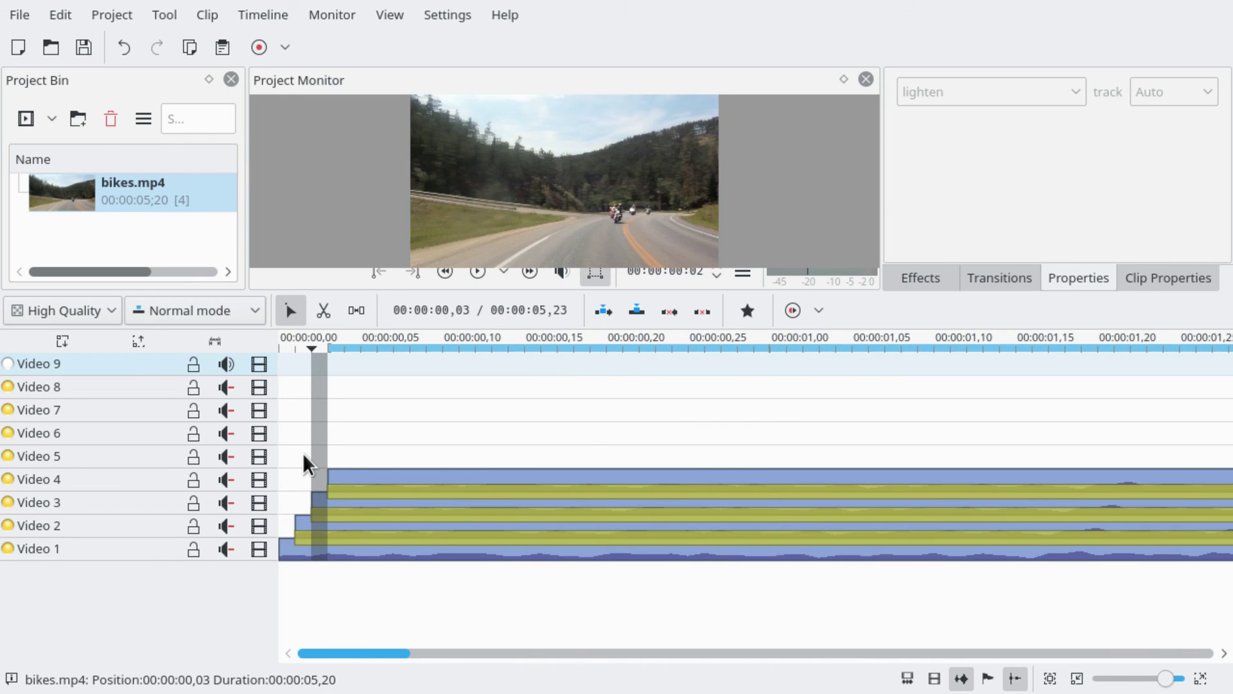